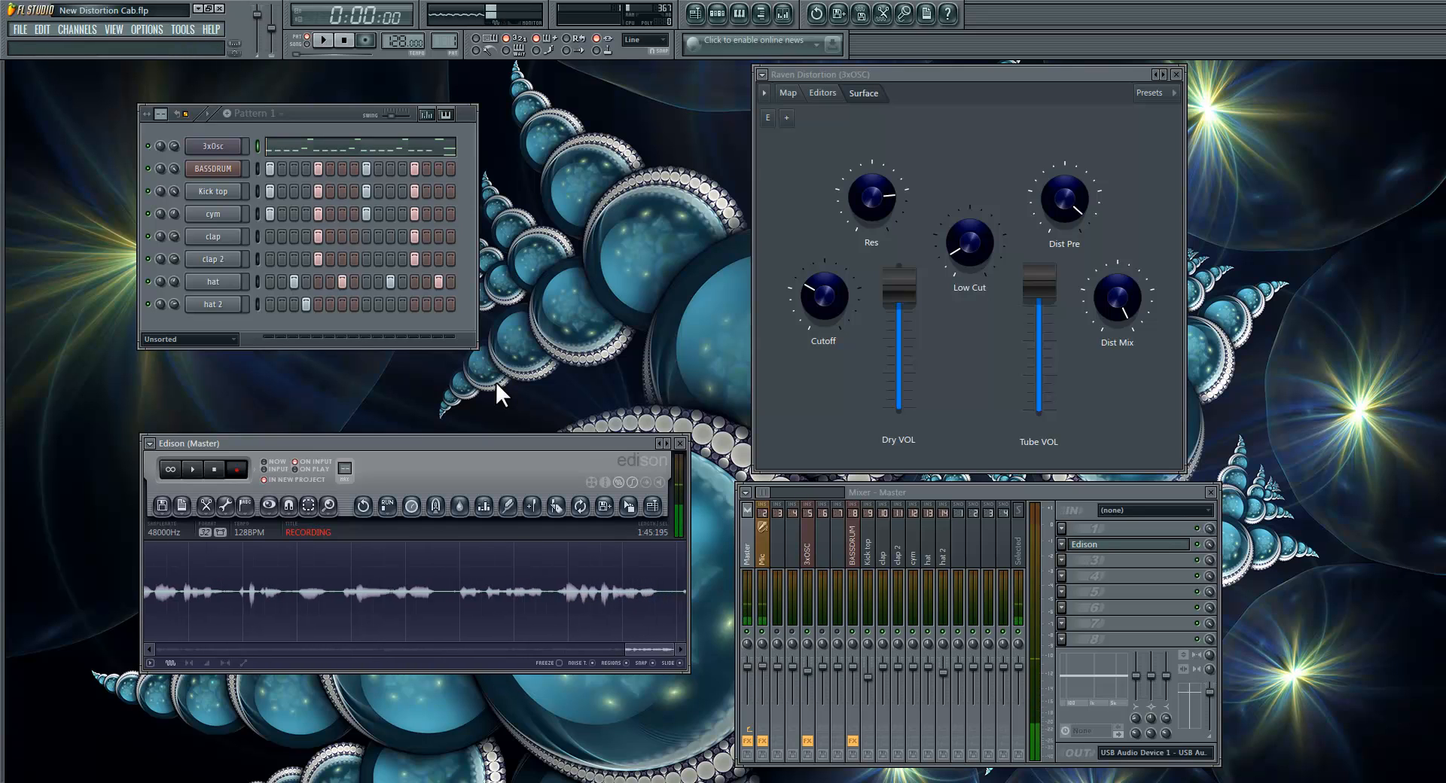
# Step: Review the 3xOsc channel's plugin settings, close them, and show the effect chain of the 3xOSC mixer track
pyautogui.click(237, 150)
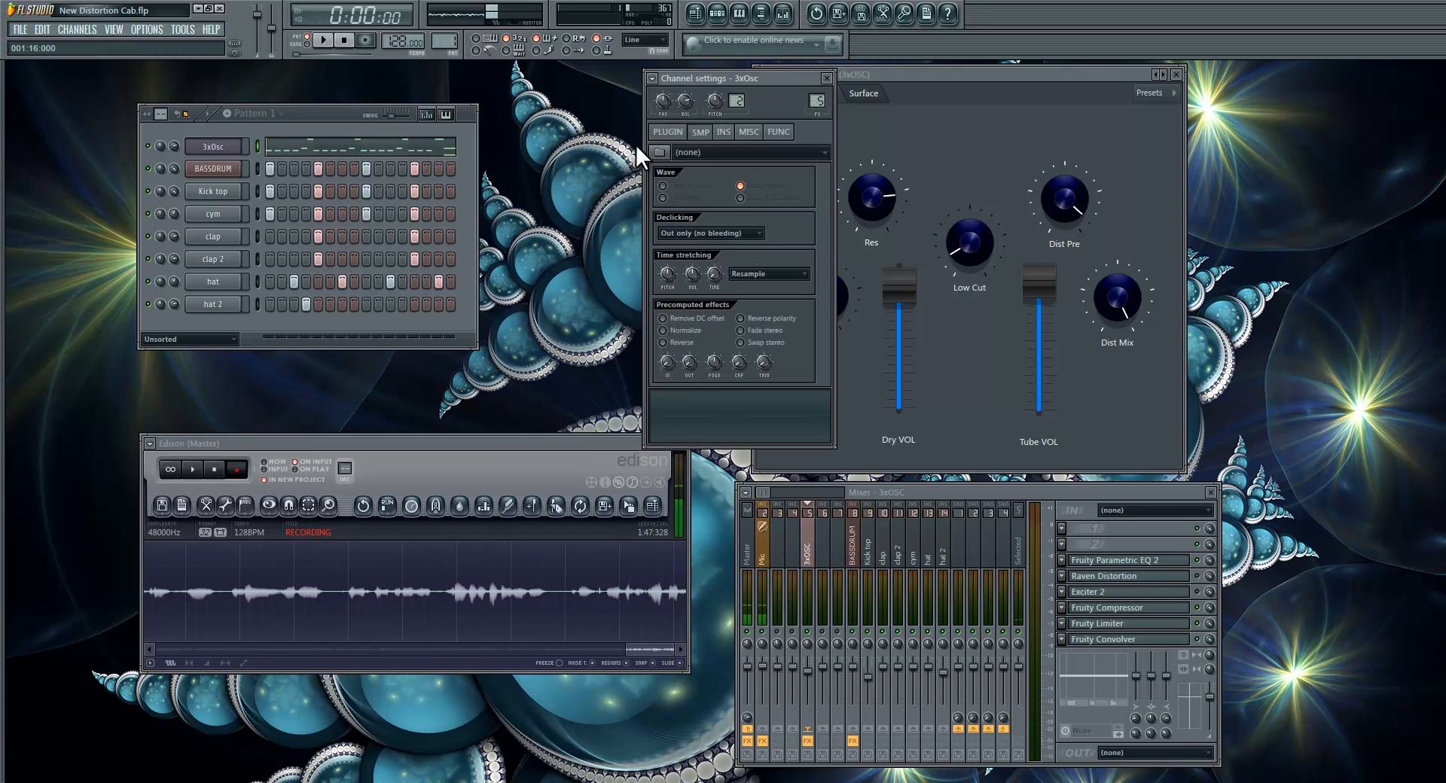
pyautogui.moveTo(741, 76); pyautogui.dragTo(594, 89)
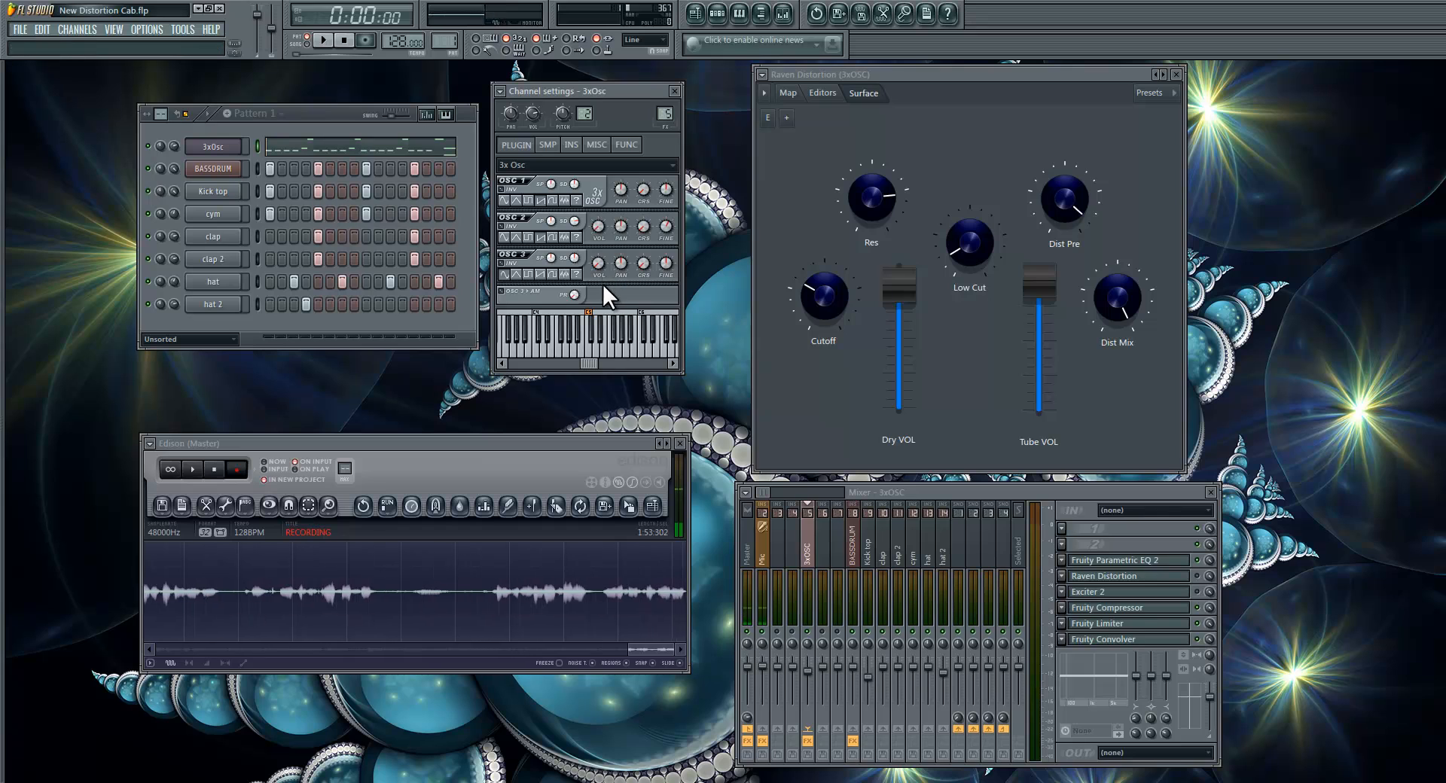
pyautogui.click(674, 90)
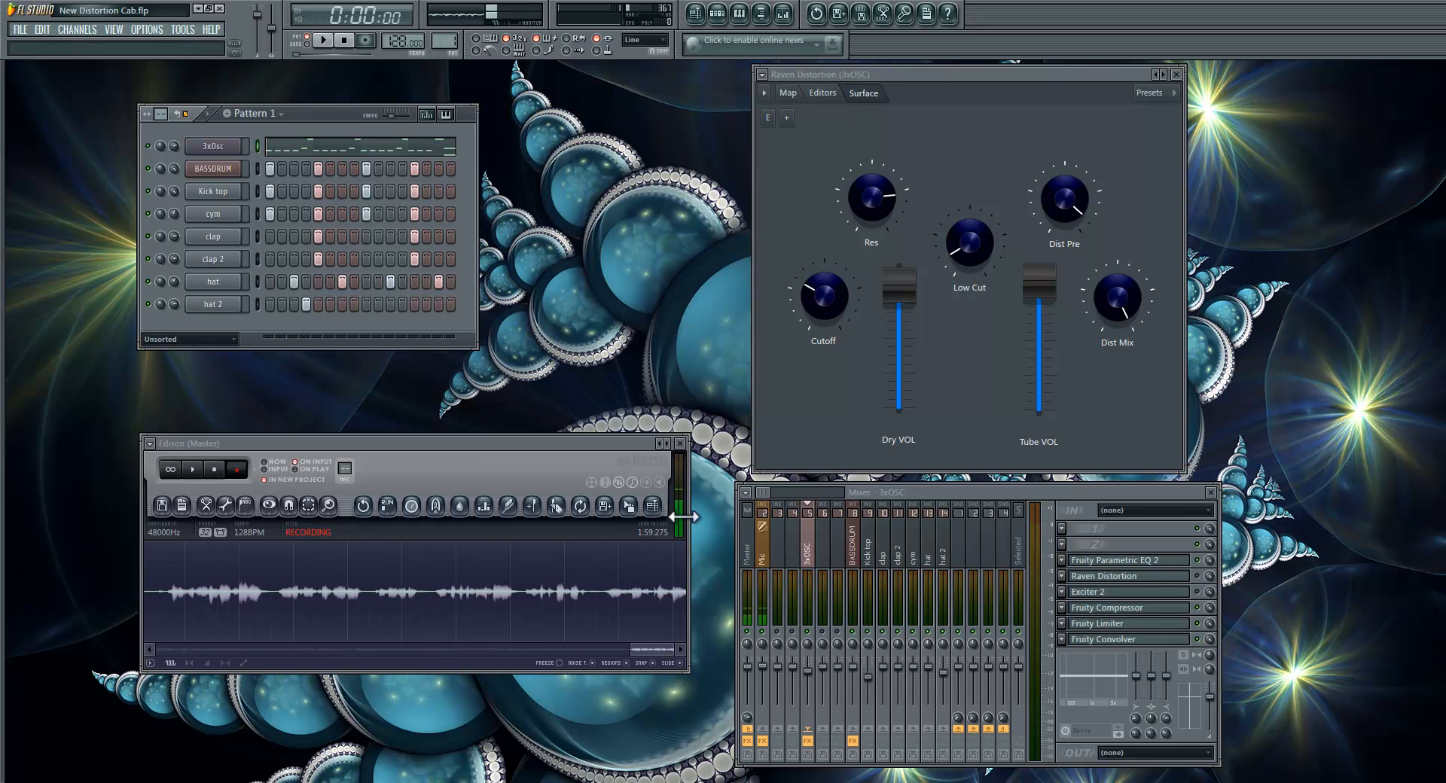
pyautogui.click(809, 537)
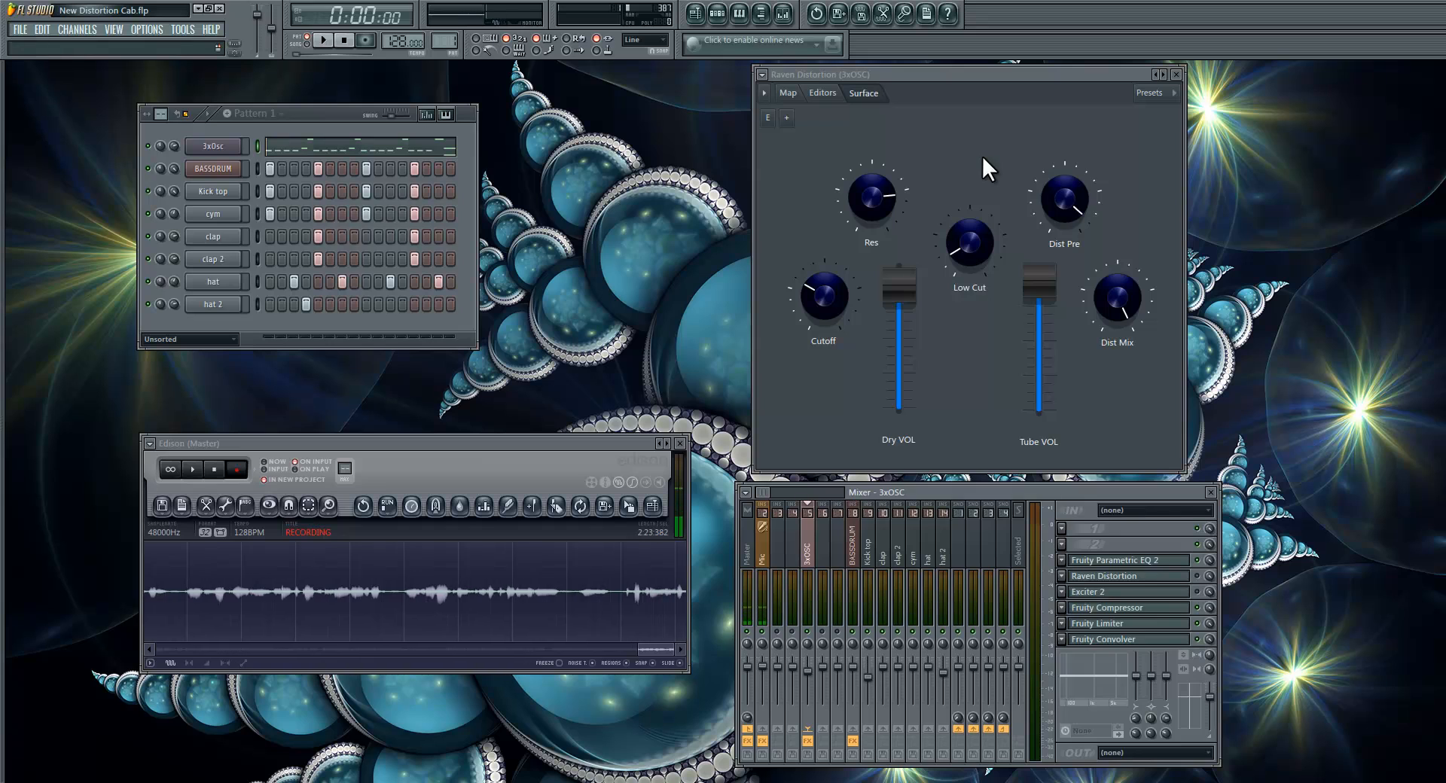
# Step: Play the pattern to hear its sound, stop it, and restart playback for comparison
pyautogui.click(326, 40)
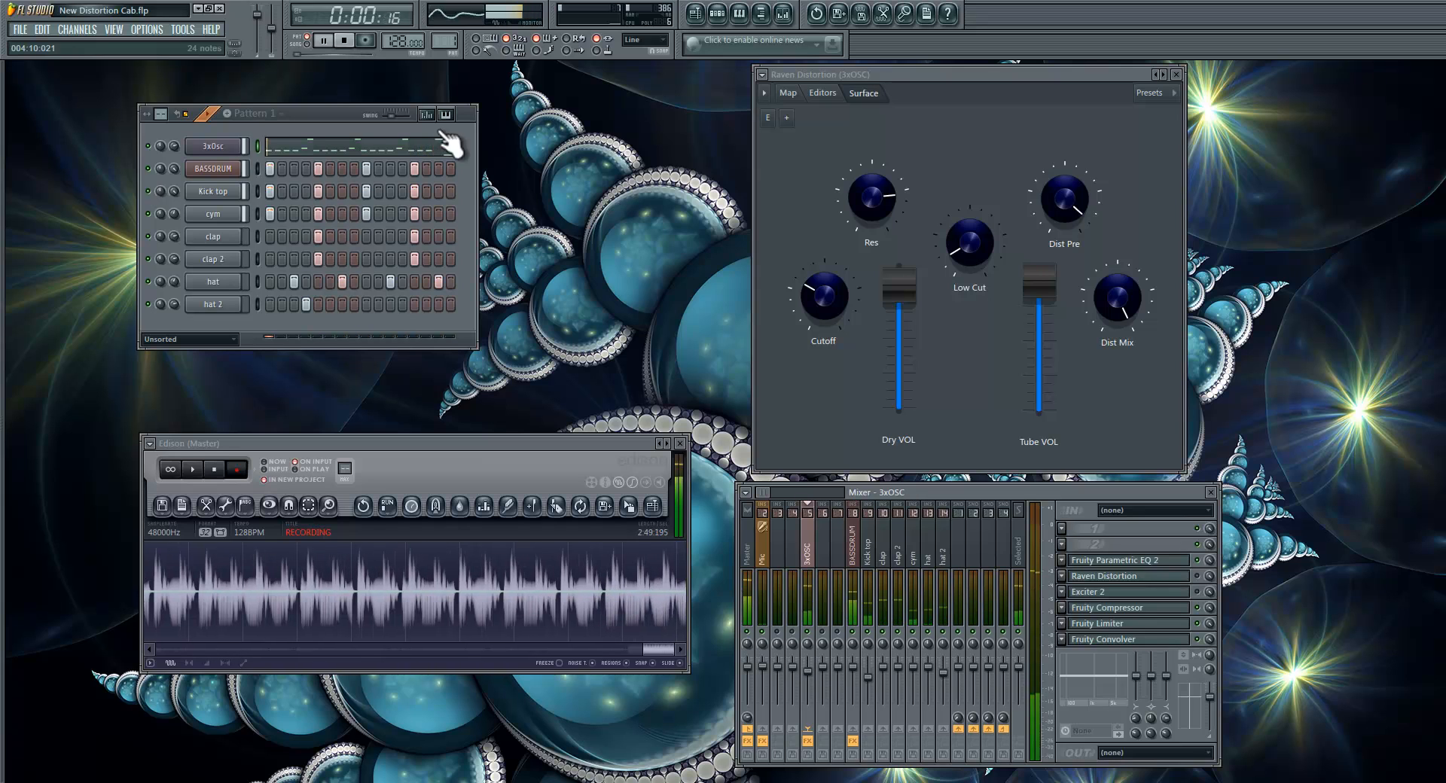
pyautogui.click(344, 43)
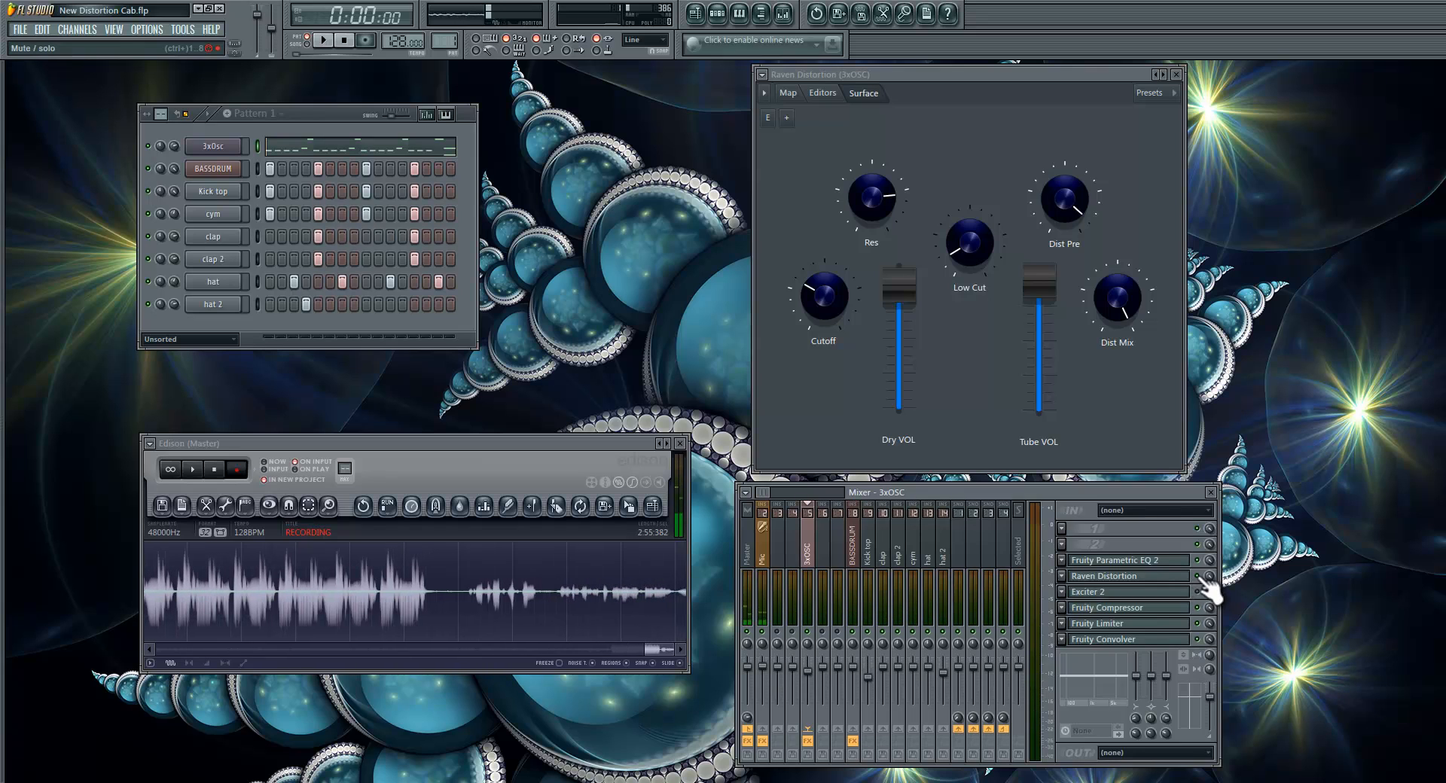
pyautogui.click(322, 40)
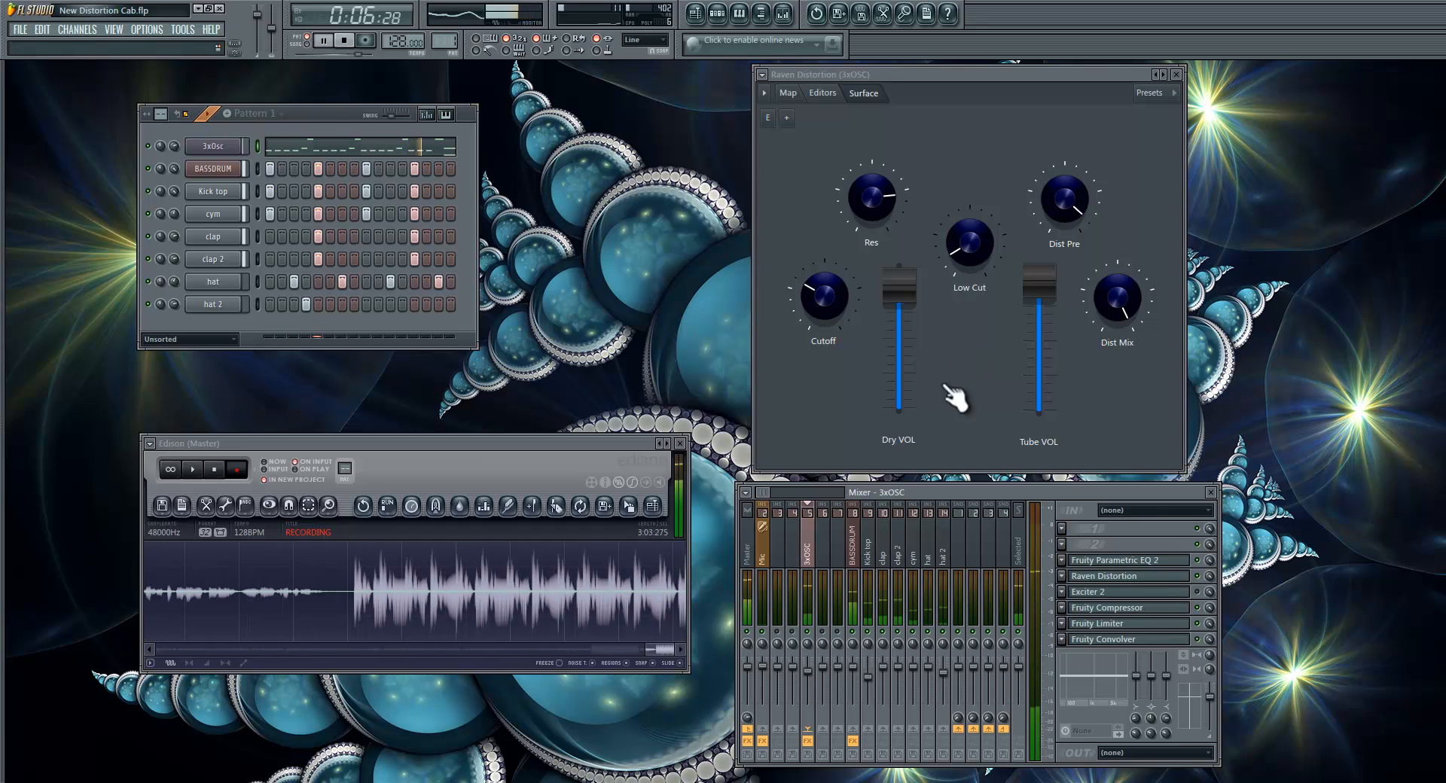
# Step: Sweep Raven Distortion's Cutoff up and back down, reduce Res, and raise Low Cut to about its midpoint during playback
pyautogui.moveTo(822, 293); pyautogui.dragTo(810, 201)
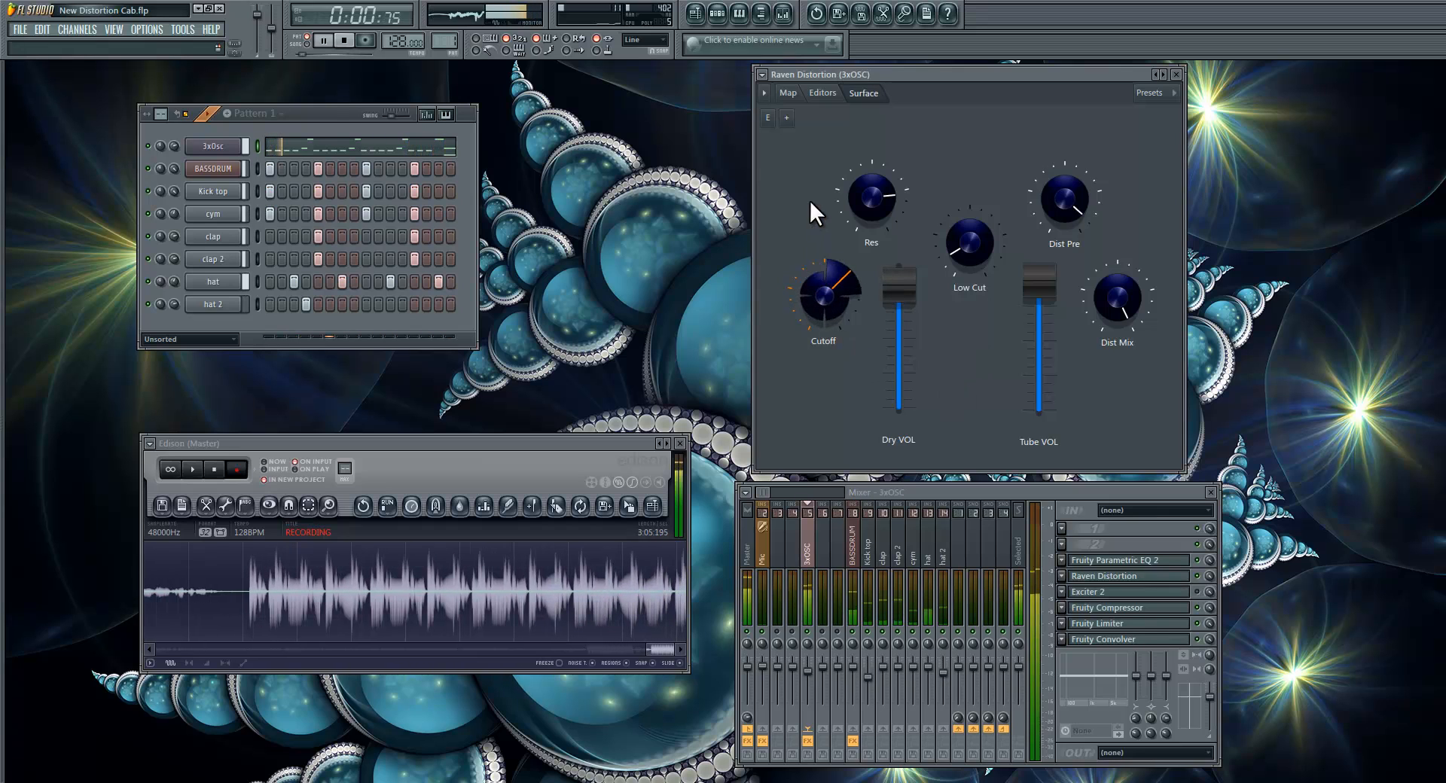
pyautogui.moveTo(805, 375); pyautogui.dragTo(800, 417)
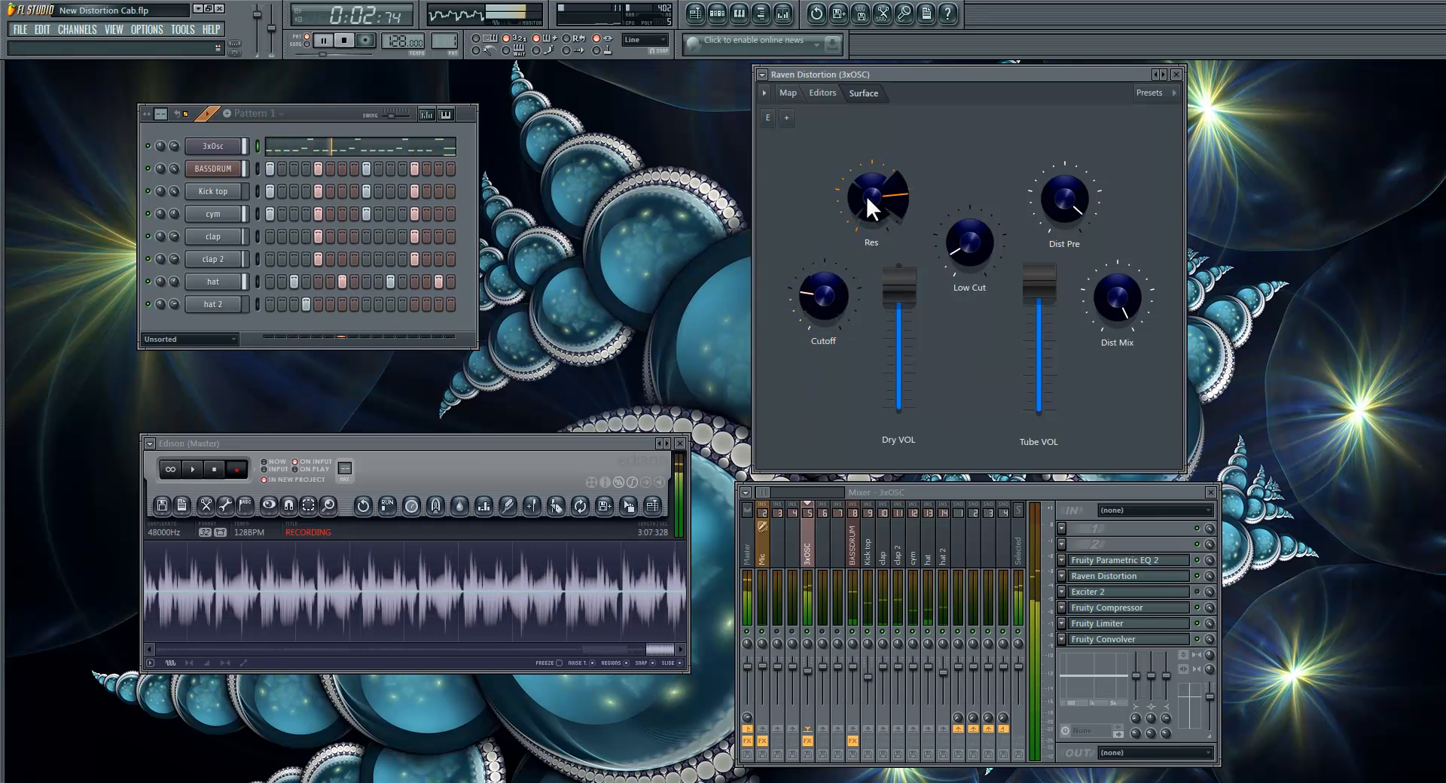
pyautogui.moveTo(866, 196)
pyautogui.mouseDown()
pyautogui.moveTo(857, 302)
pyautogui.moveTo(865, 183)
pyautogui.mouseUp()
pyautogui.moveTo(969, 243); pyautogui.dragTo(926, 283)
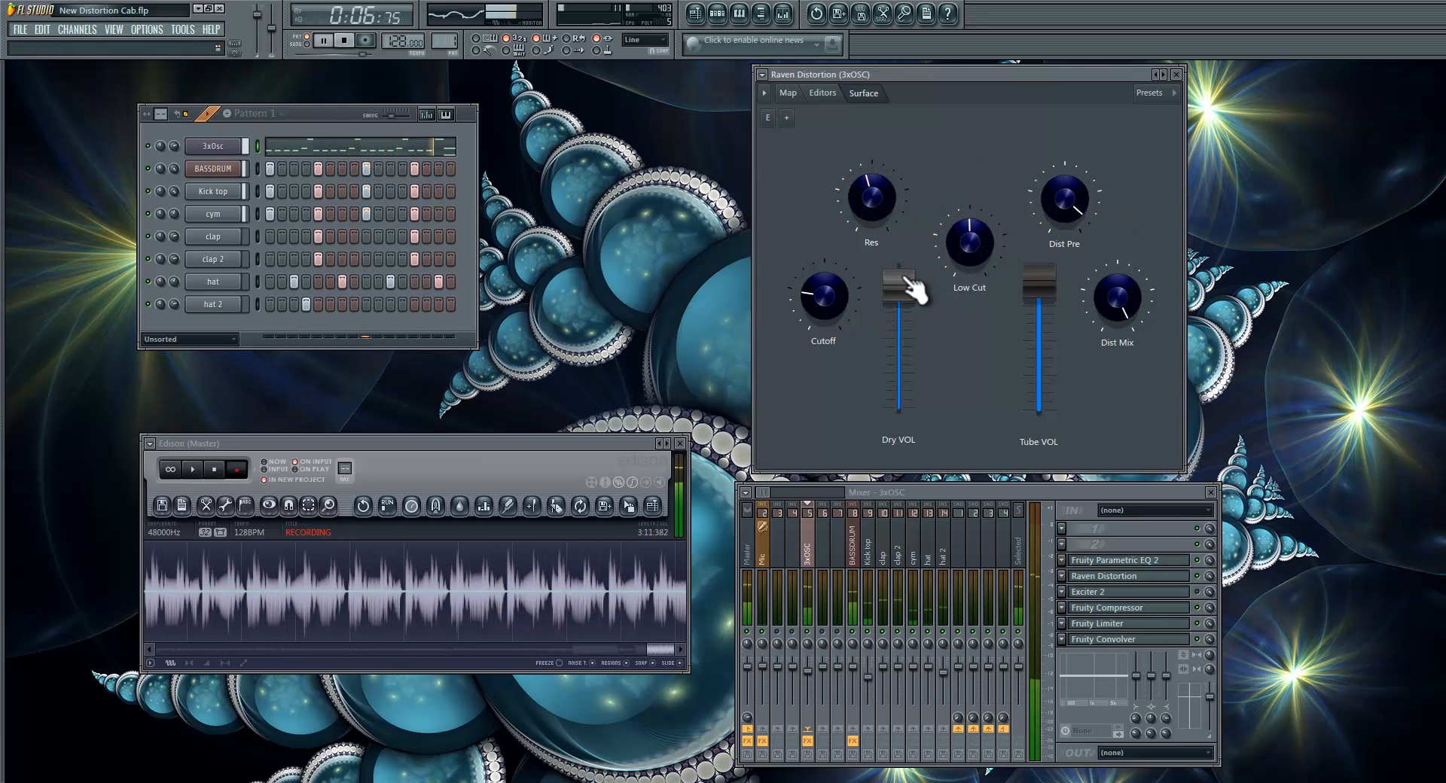
# Step: Adjust Raven Distortion during playback to Cutoff near minimum, a high Res and a low Low Cut, and stop playback
pyautogui.moveTo(838, 308); pyautogui.dragTo(852, 128)
pyautogui.moveTo(969, 227)
pyautogui.mouseDown()
pyautogui.moveTo(946, 328)
pyautogui.moveTo(969, 239)
pyautogui.mouseUp()
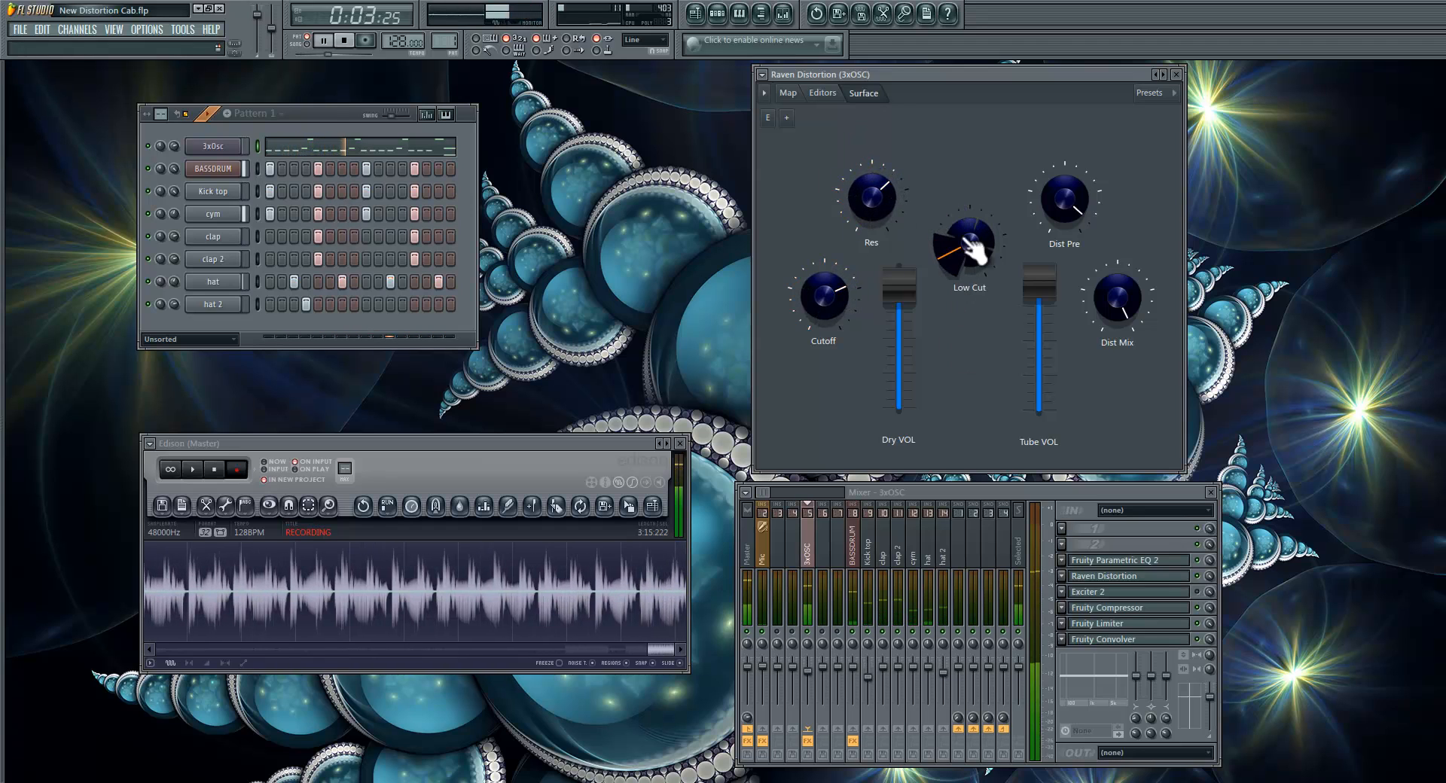
pyautogui.moveTo(823, 296); pyautogui.dragTo(812, 476)
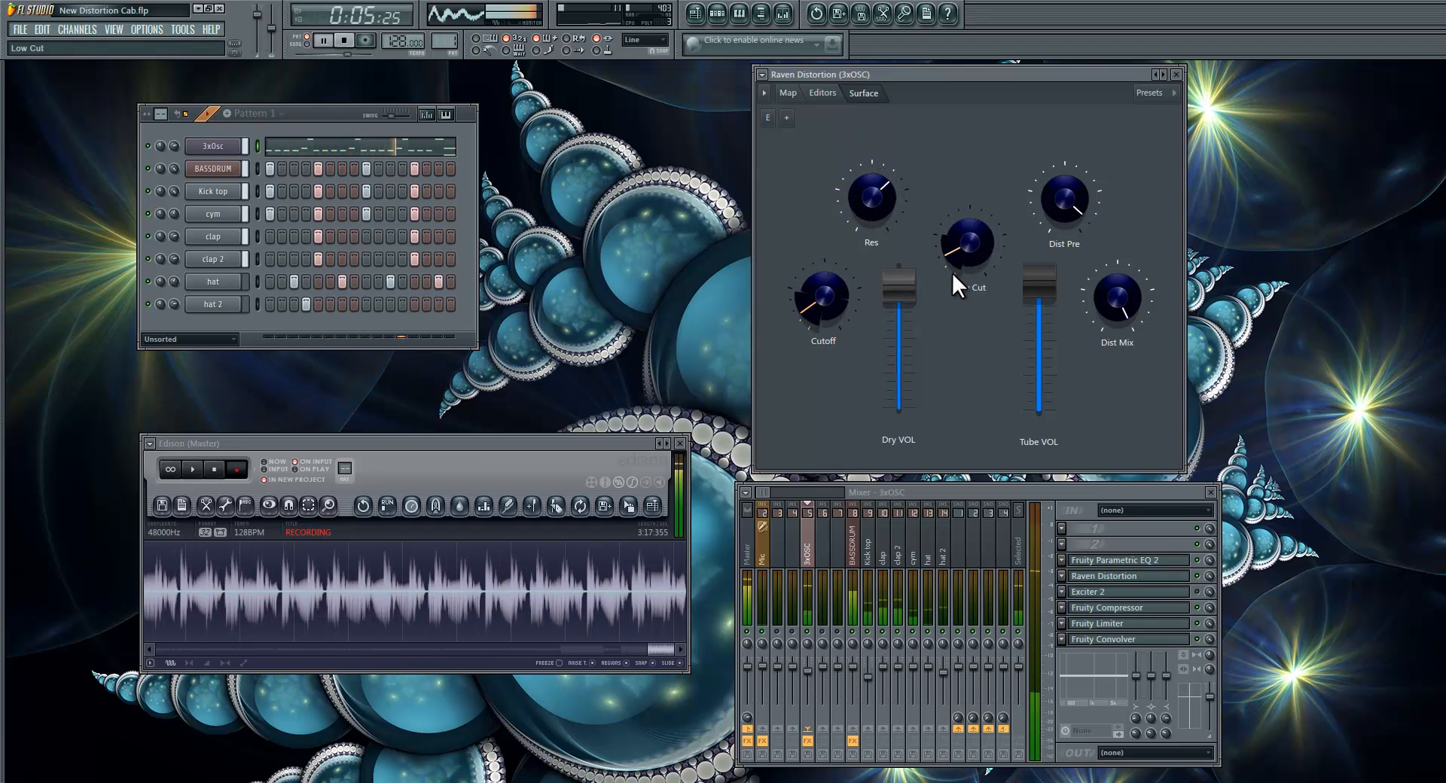
pyautogui.moveTo(951, 237); pyautogui.dragTo(952, 236)
pyautogui.moveTo(880, 208); pyautogui.dragTo(879, 125)
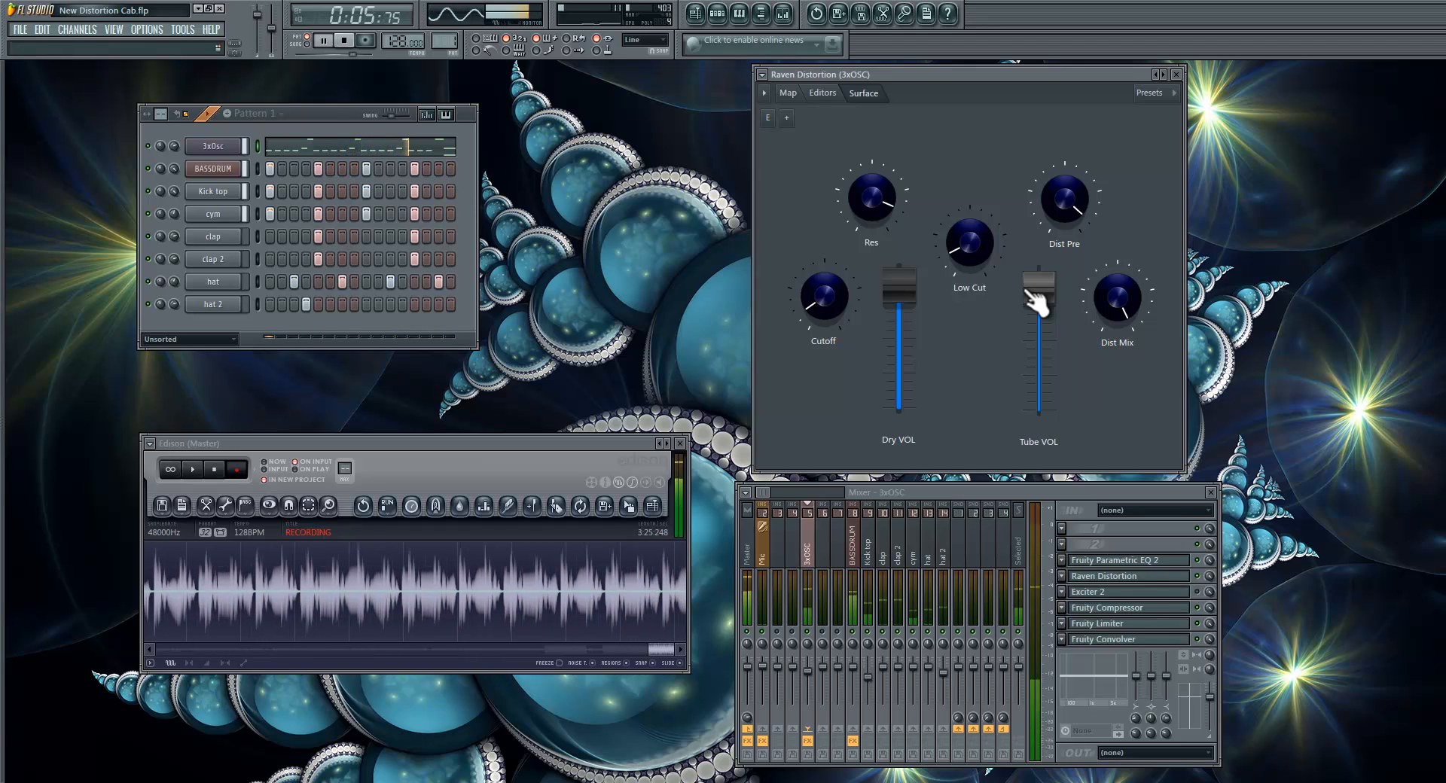
pyautogui.click(345, 41)
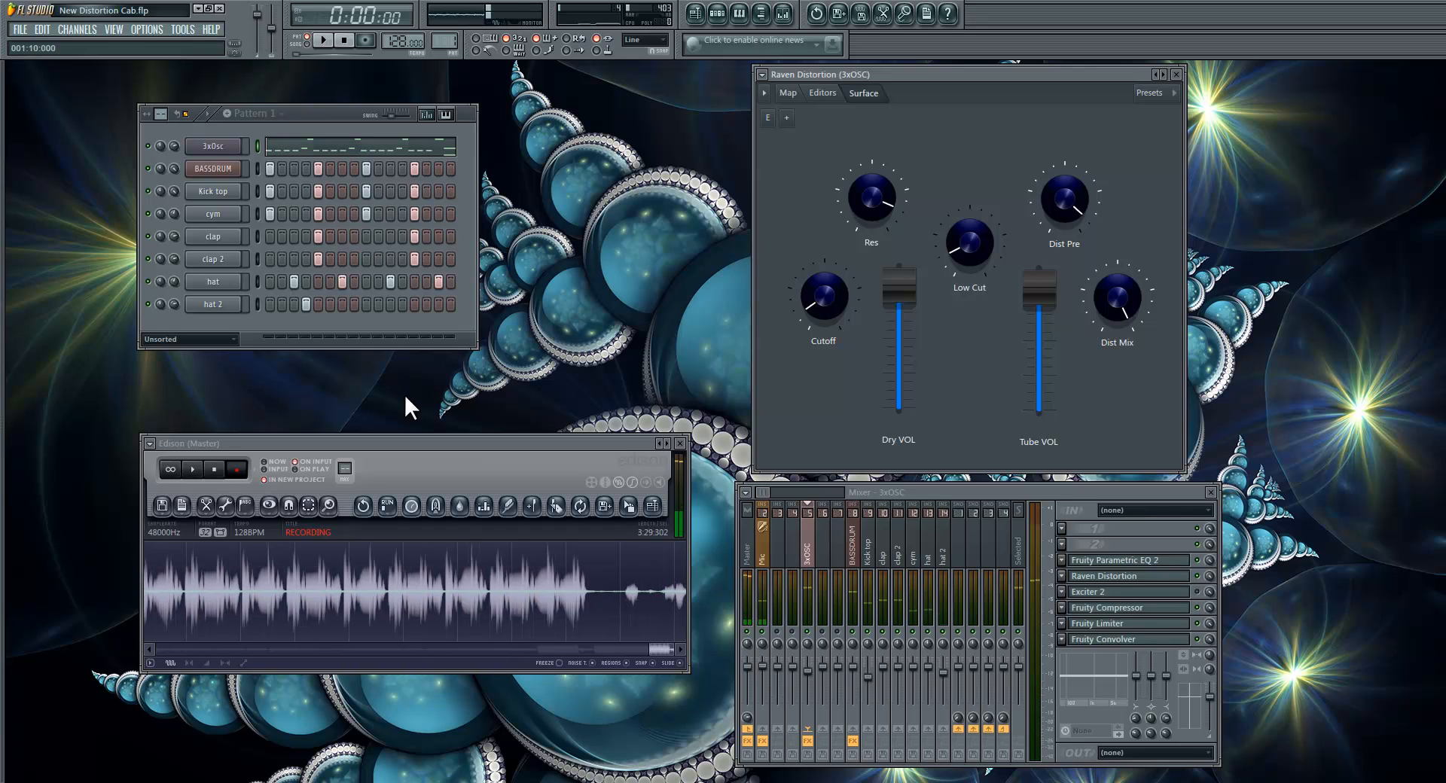
# Step: Hide the browser and move the mixer selection from the Master track to the adjacent insert track
pyautogui.click(756, 557)
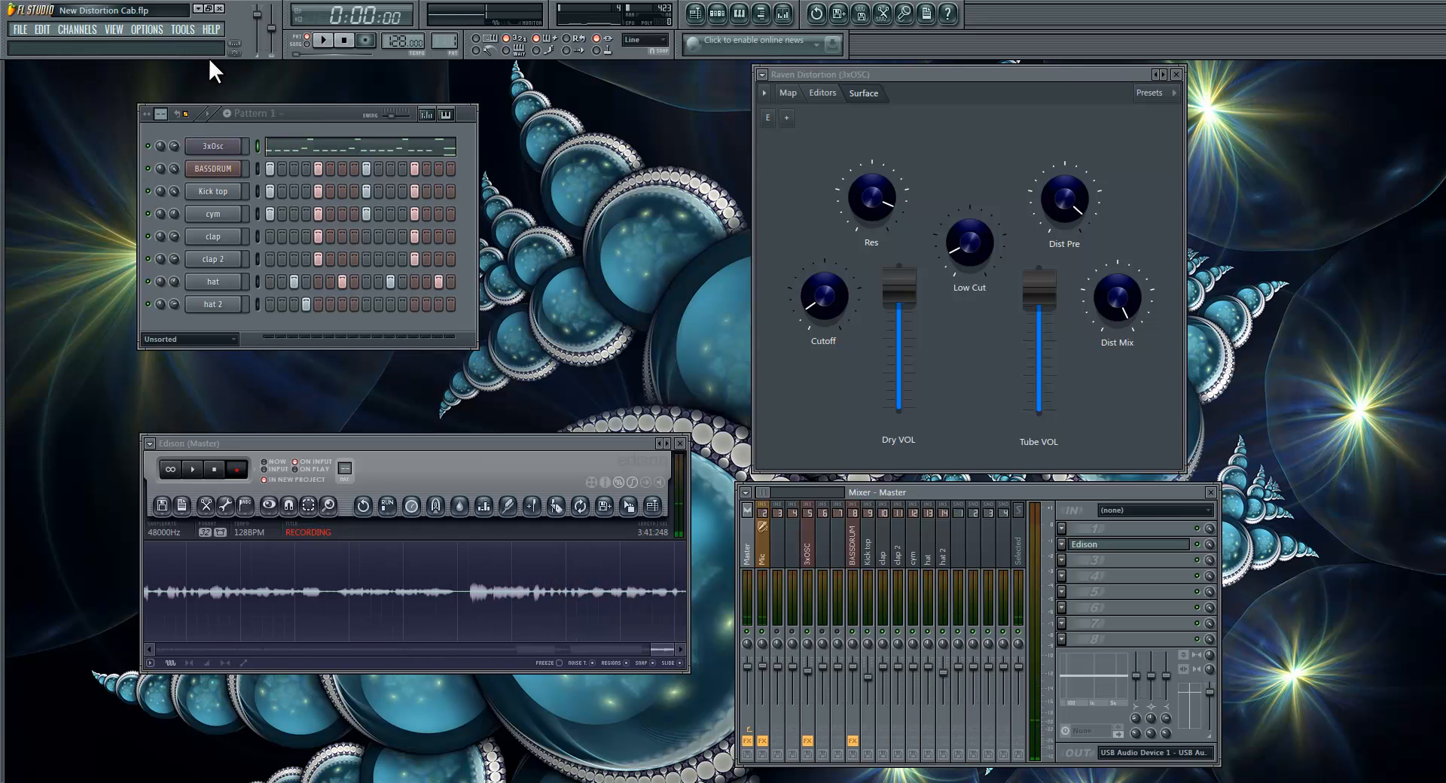
pyautogui.moveTo(2, 129)
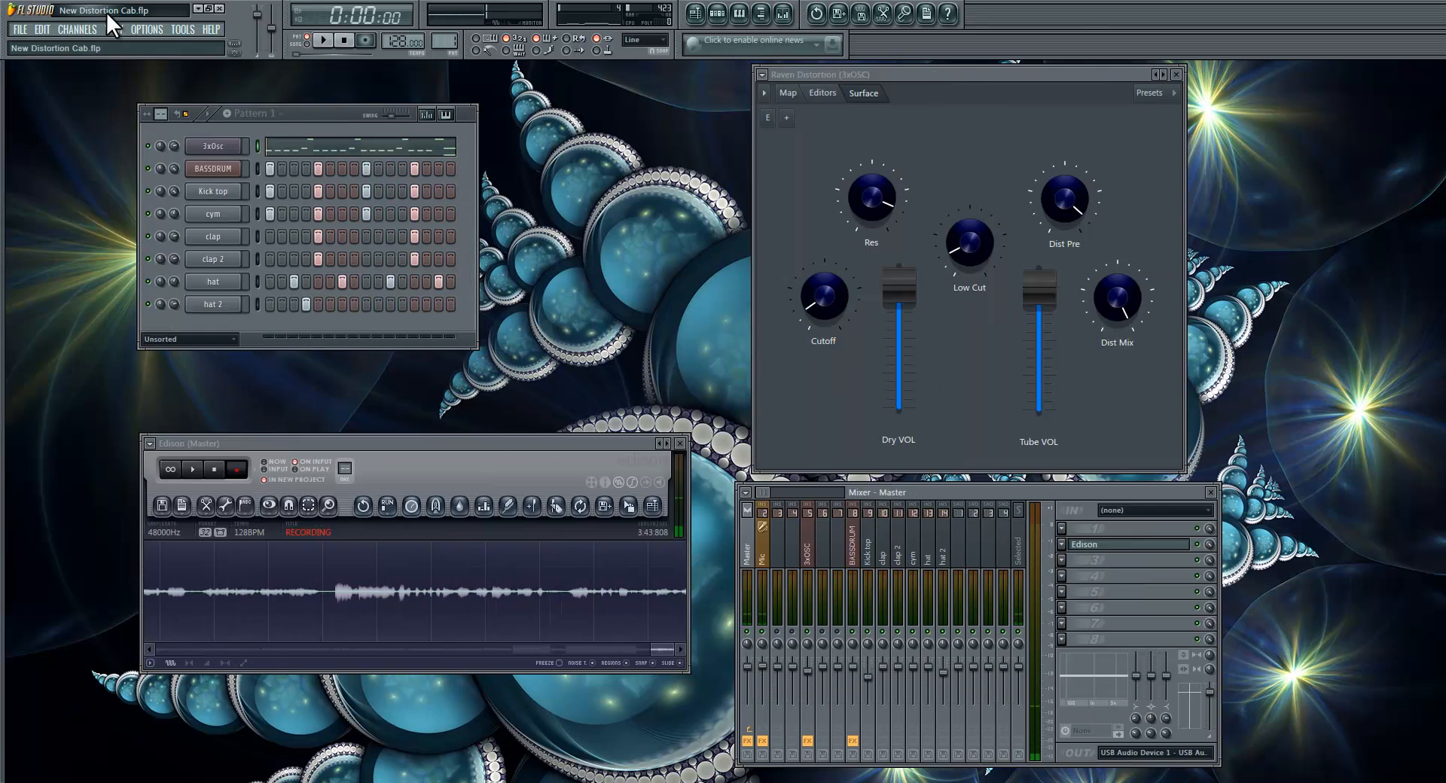
pyautogui.click(113, 30)
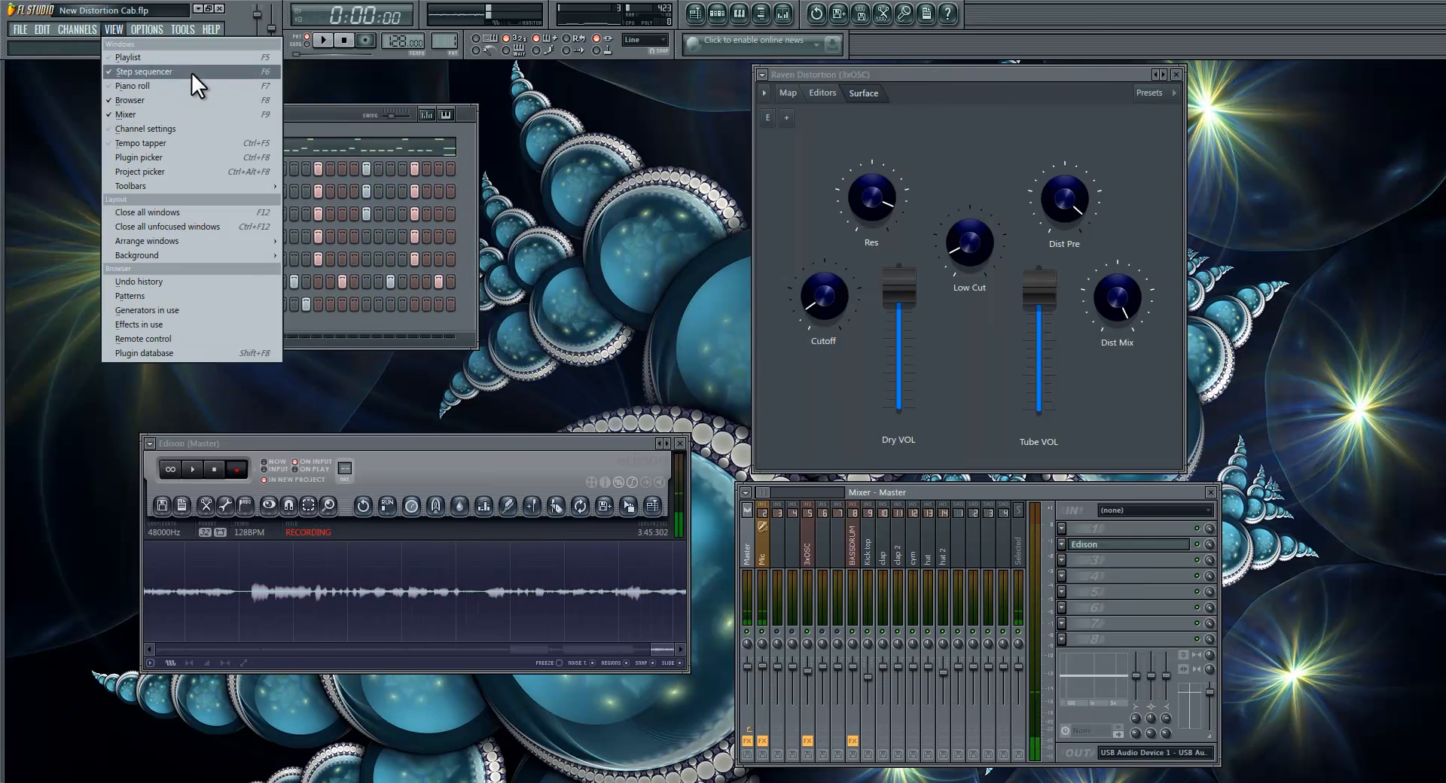
pyautogui.click(192, 71)
pyautogui.click(119, 26)
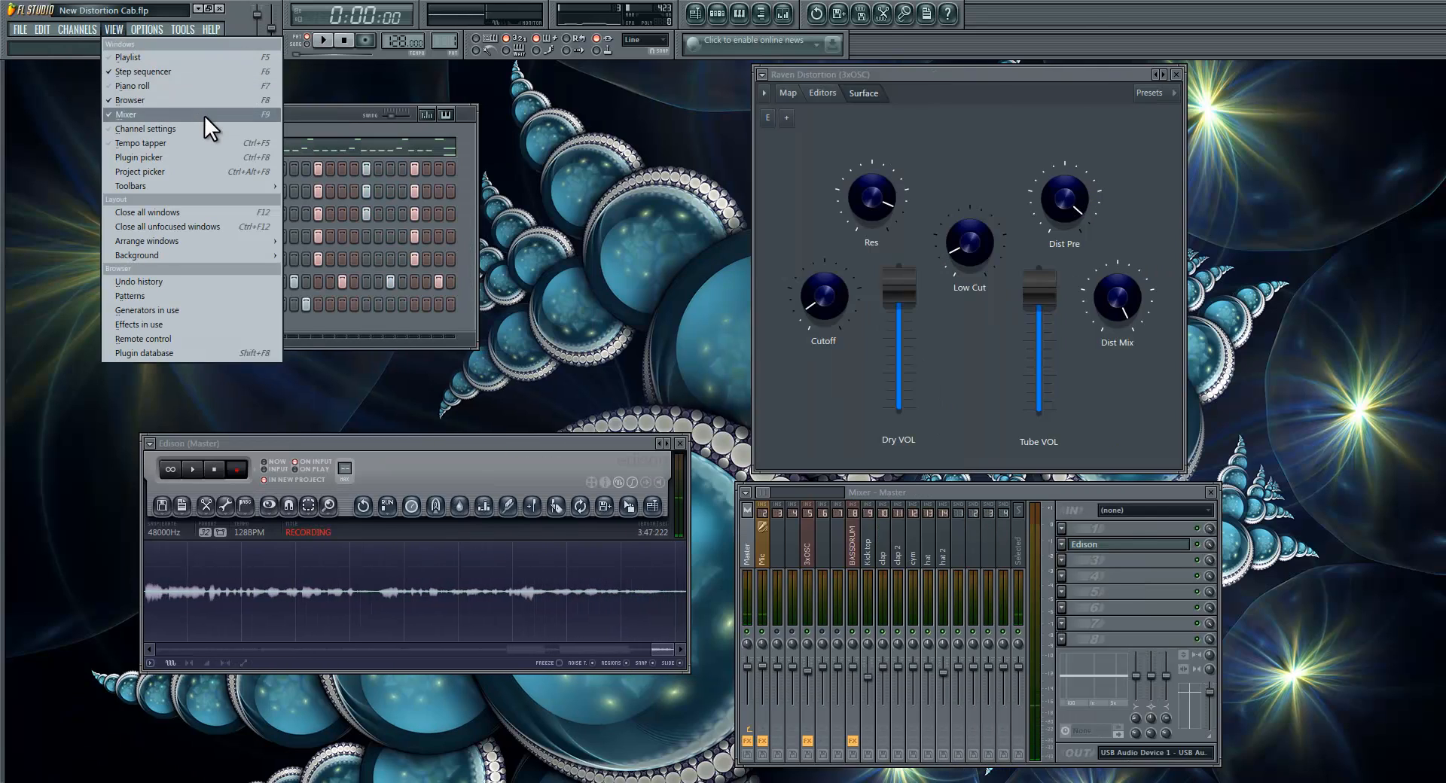
pyautogui.click(202, 101)
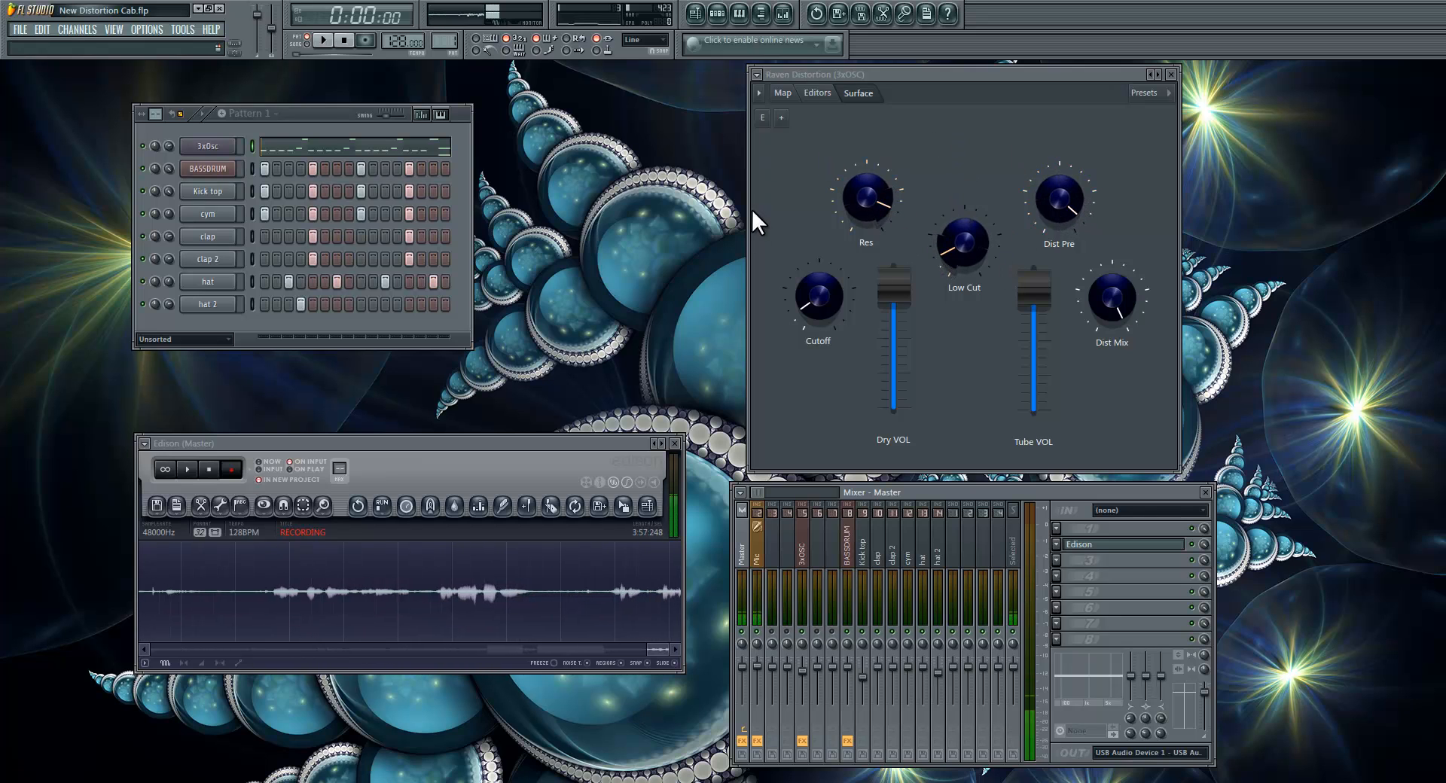
pyautogui.press('Right')
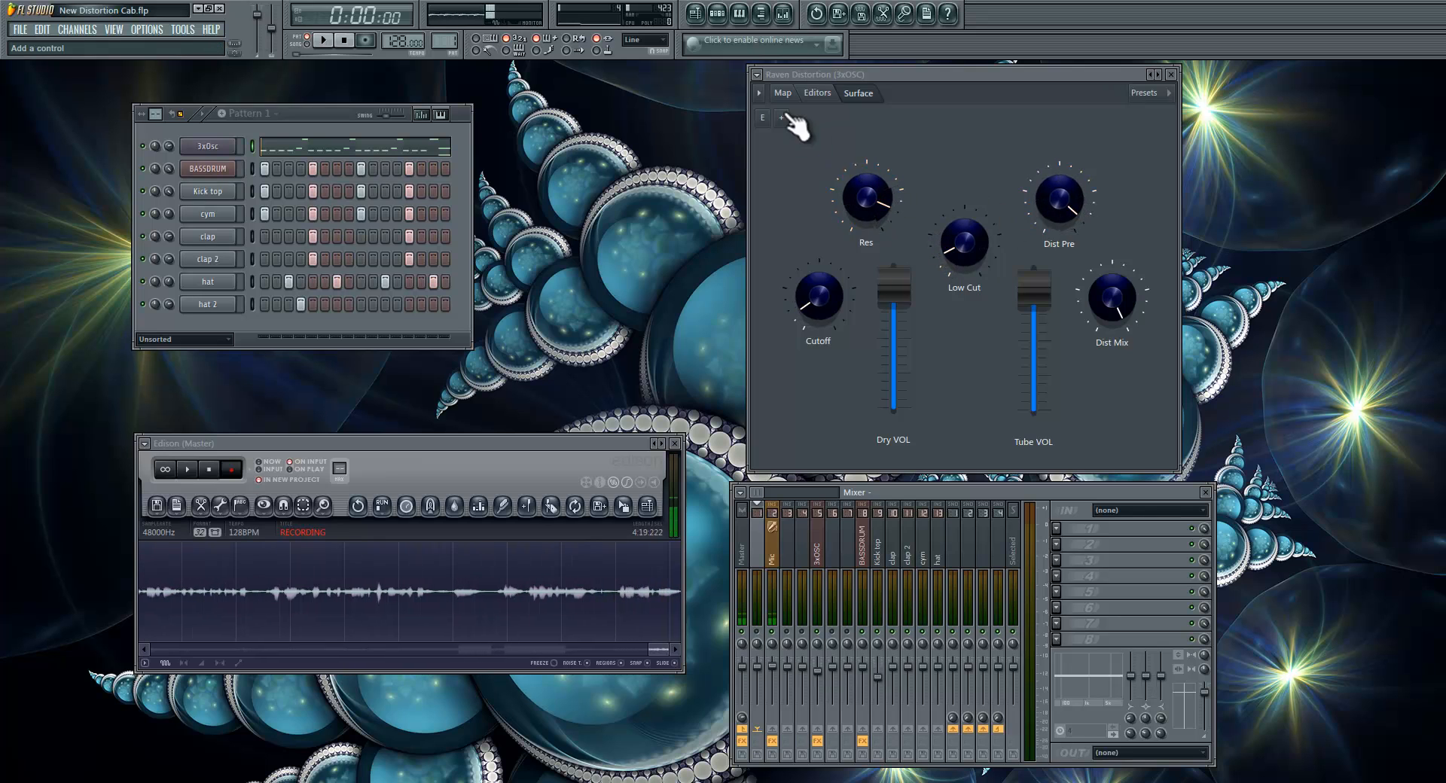
# Step: Examine the editing options of the Res knob on the Raven Distortion surface and leave control editing mode
pyautogui.click(762, 117)
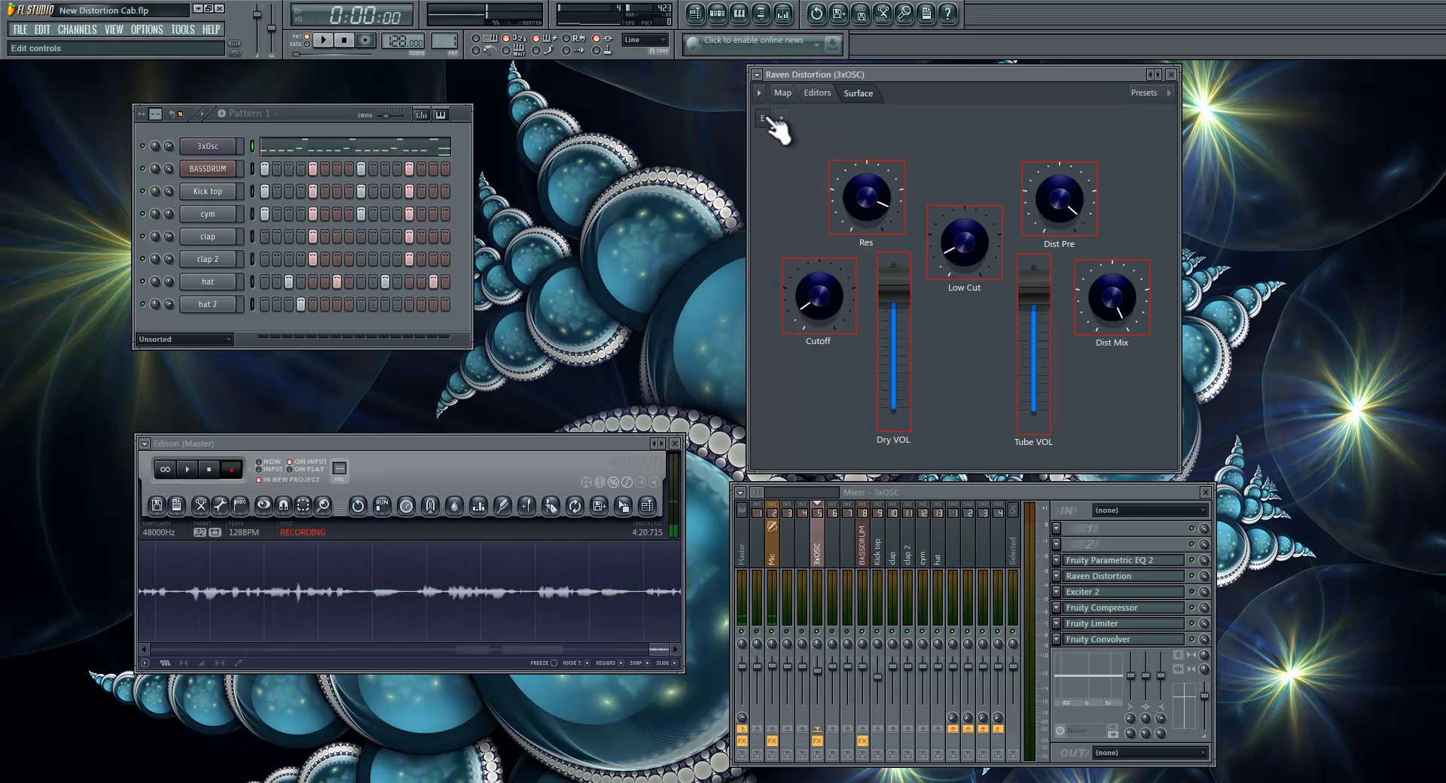
pyautogui.rightClick(870, 198)
pyautogui.moveTo(919, 232)
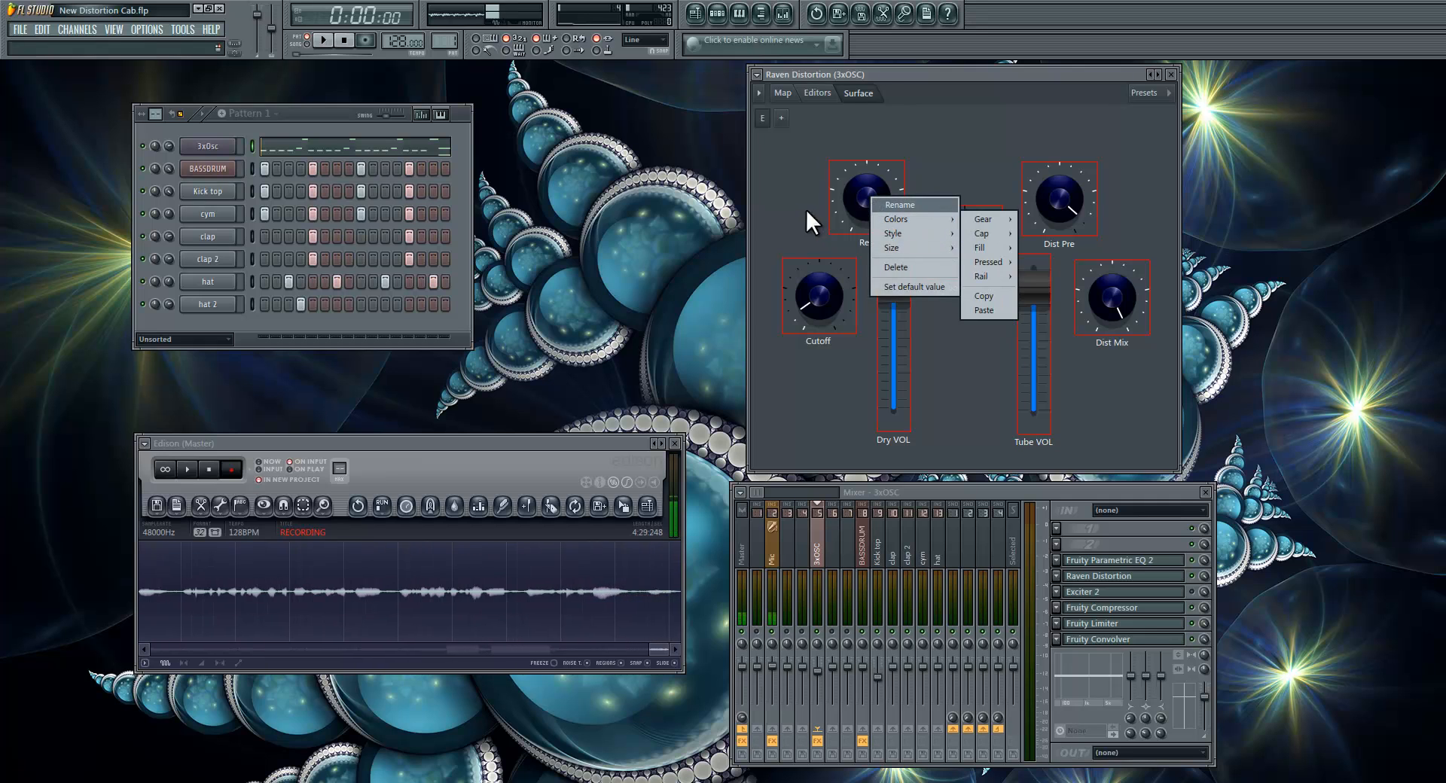
pyautogui.click(784, 179)
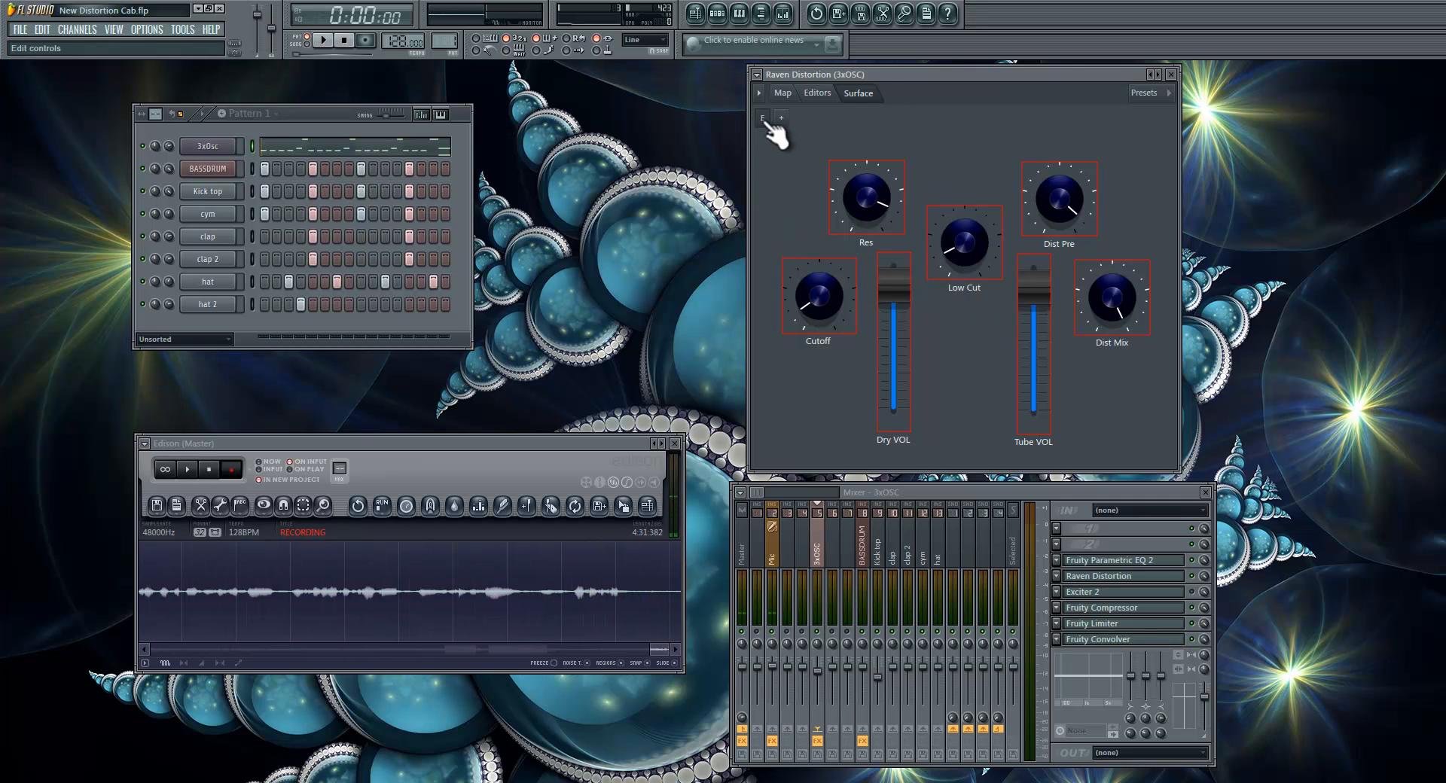
pyautogui.click(763, 119)
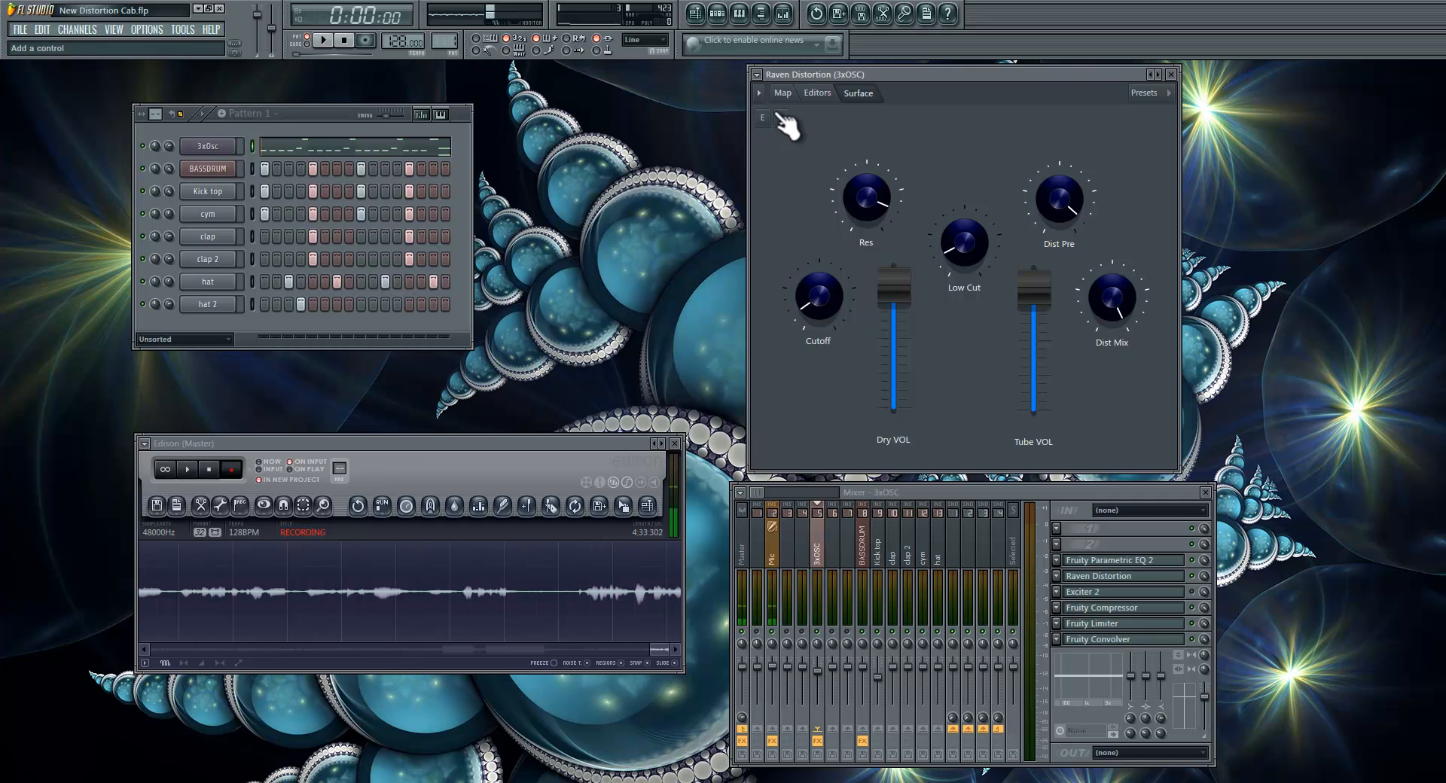
# Step: Maximize the Raven Distortion window and display its module map
pyautogui.doubleClick(826, 113)
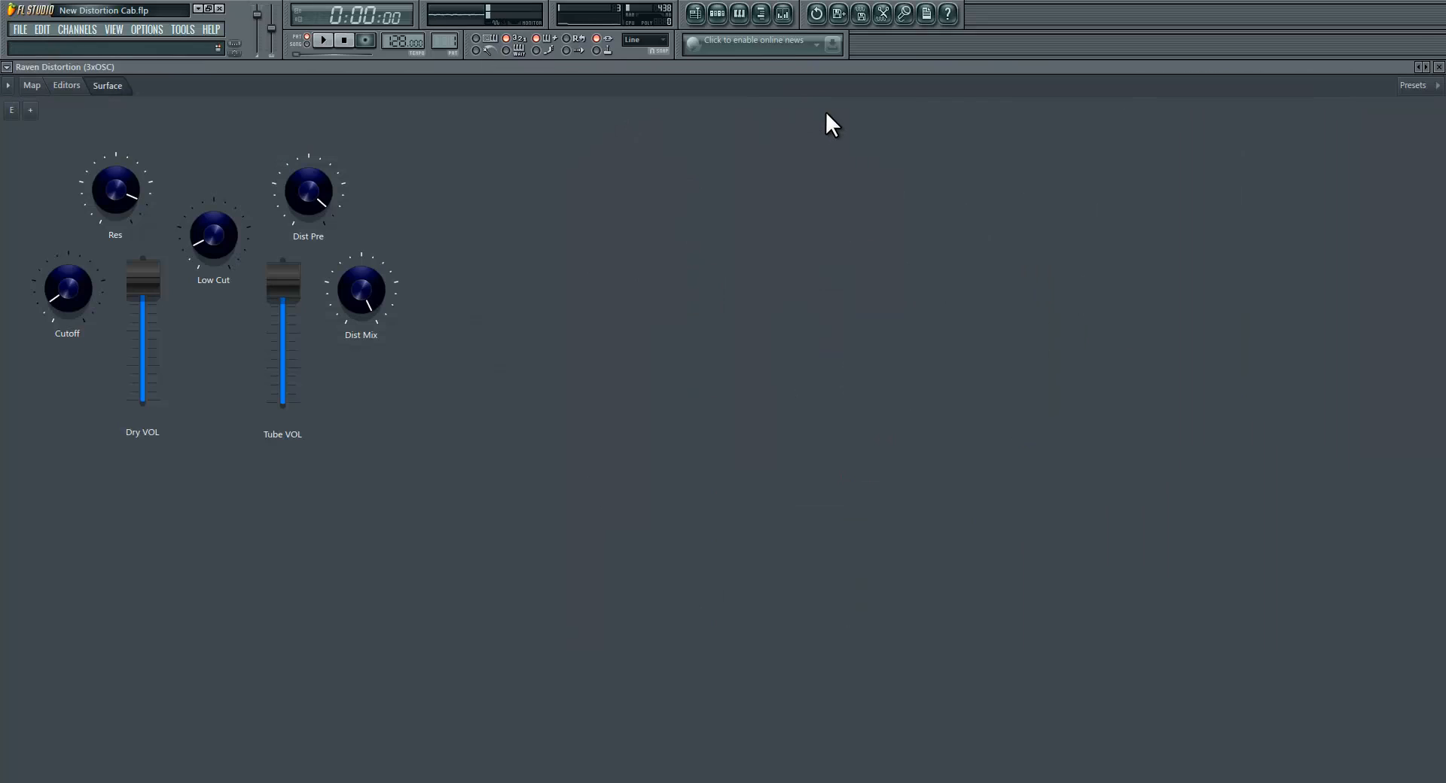
pyautogui.click(23, 86)
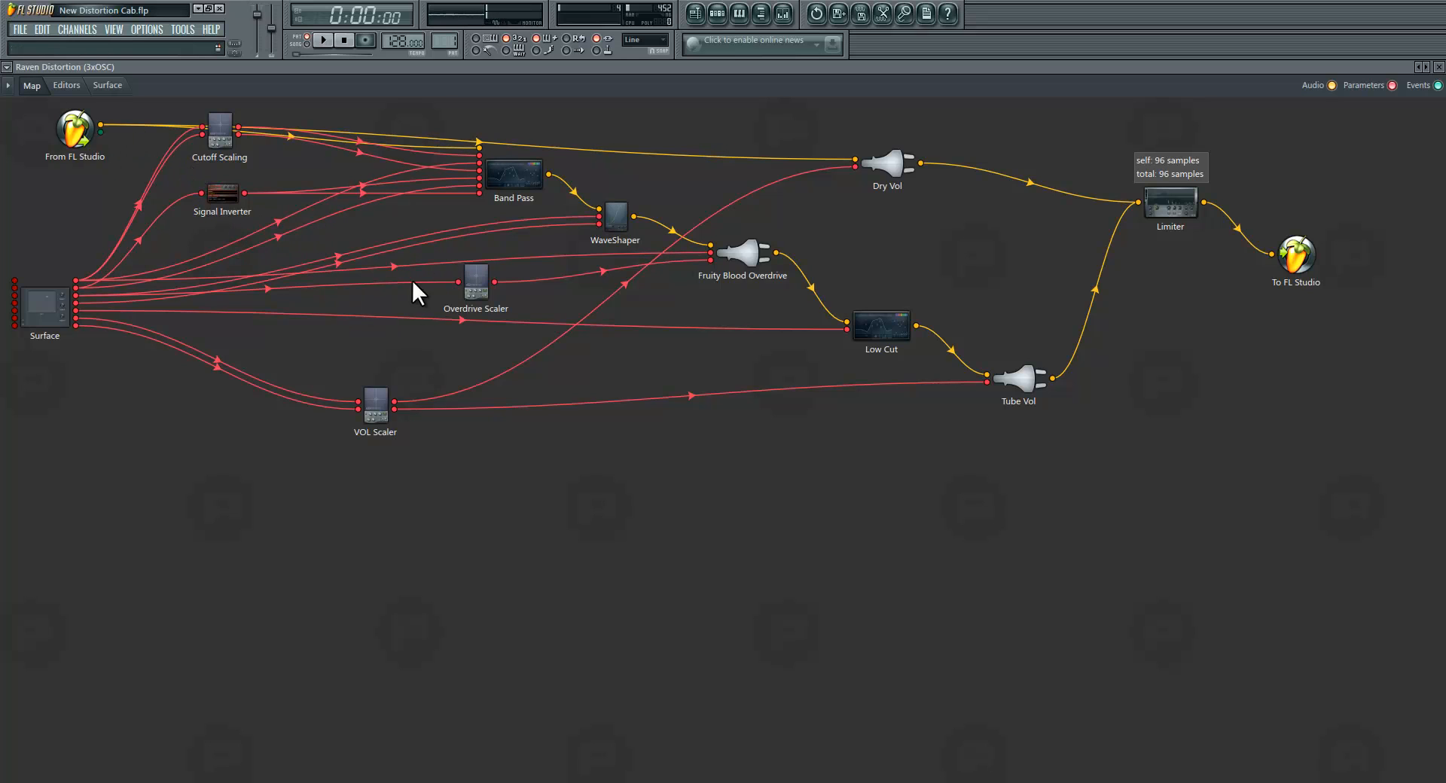
pyautogui.rightClick(100, 140)
pyautogui.click(148, 146)
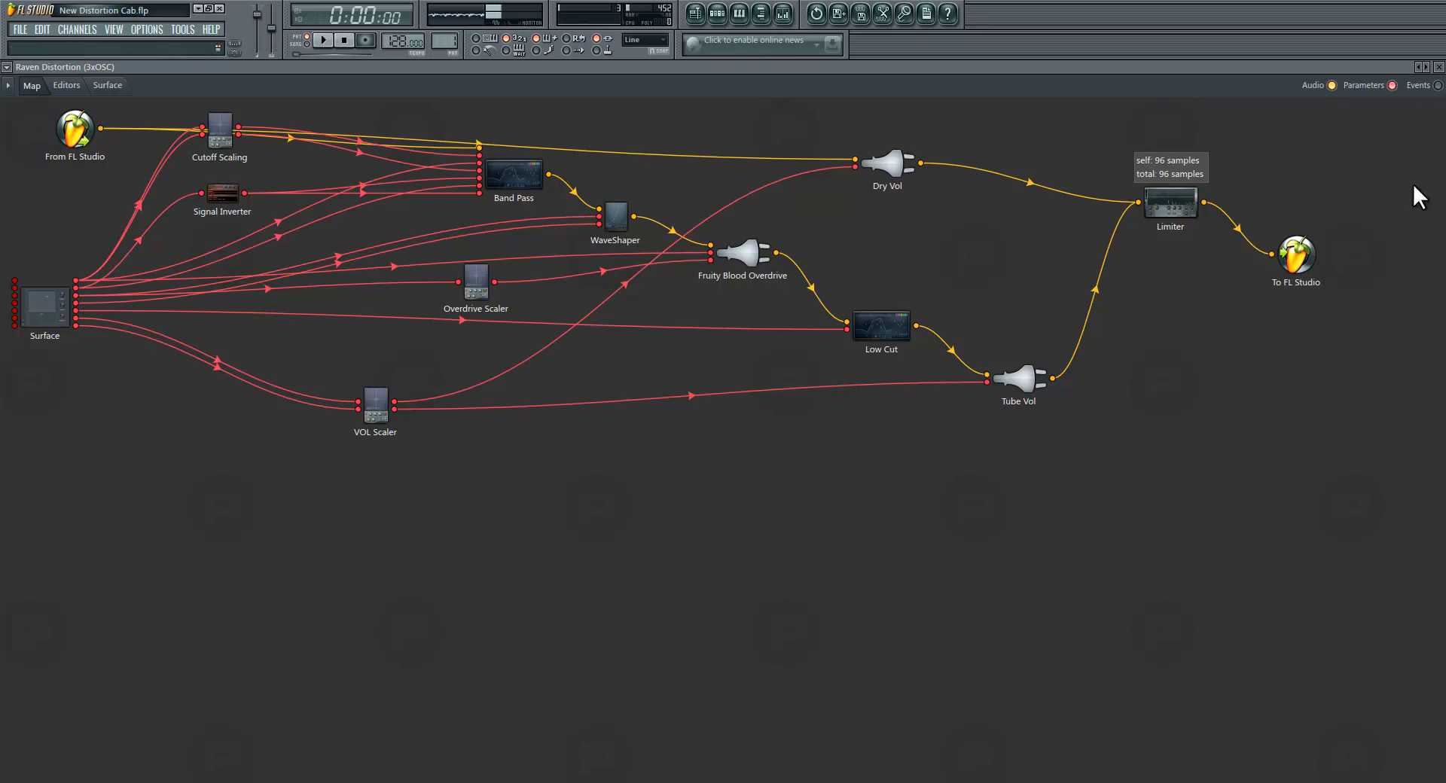
# Step: Show only the audio connections in the map and shift the Cutoff Scaling and Band Pass modules slightly down
pyautogui.click(1392, 85)
pyautogui.click(1392, 85)
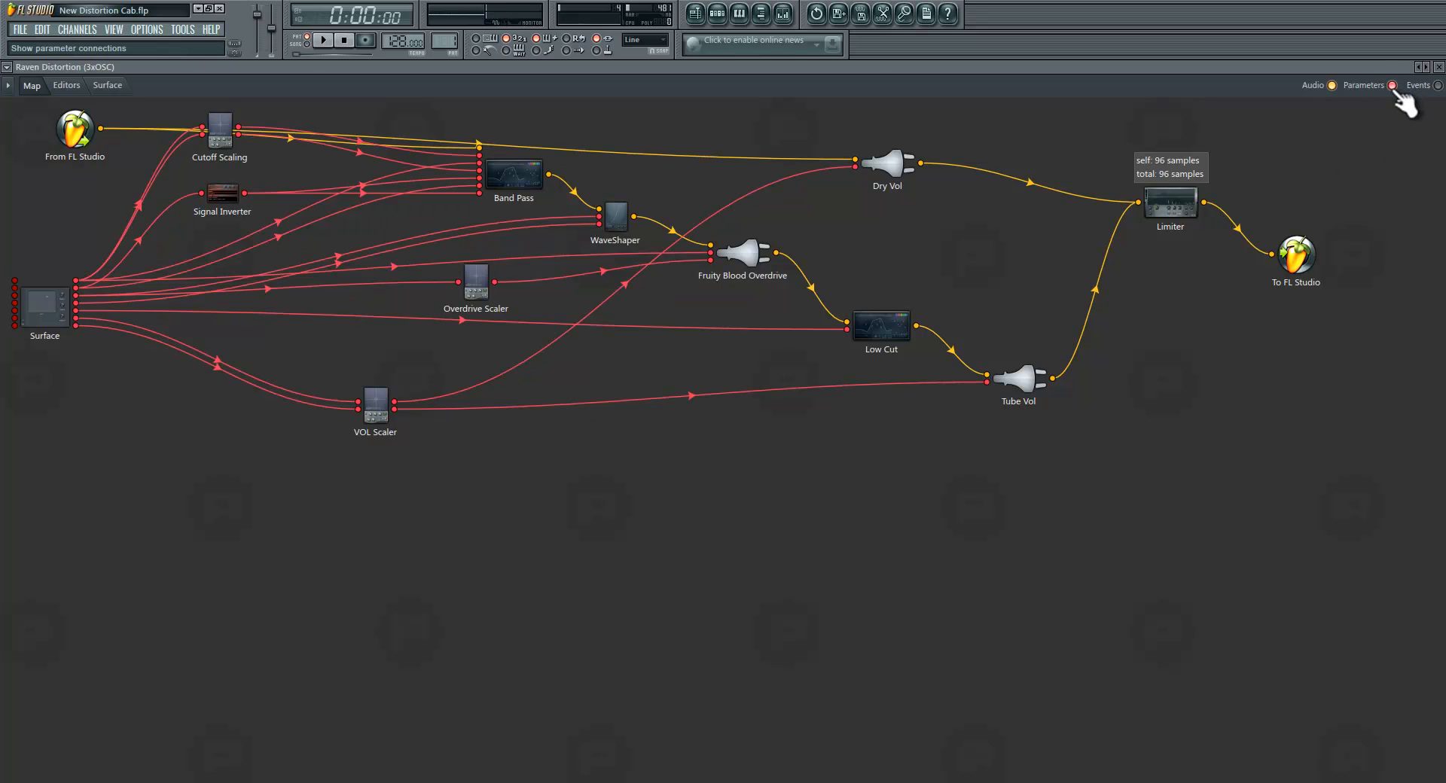
pyautogui.click(1331, 85)
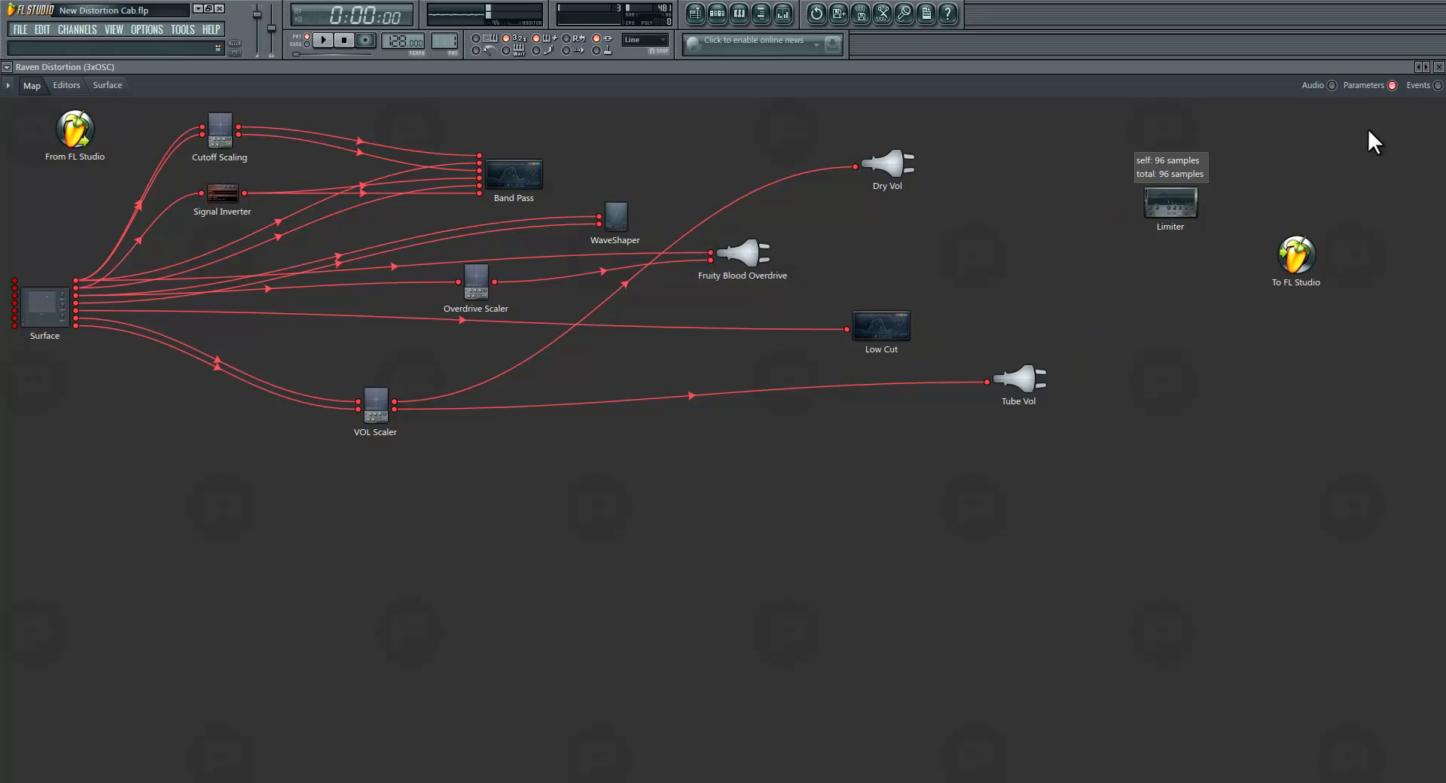
pyautogui.click(1332, 85)
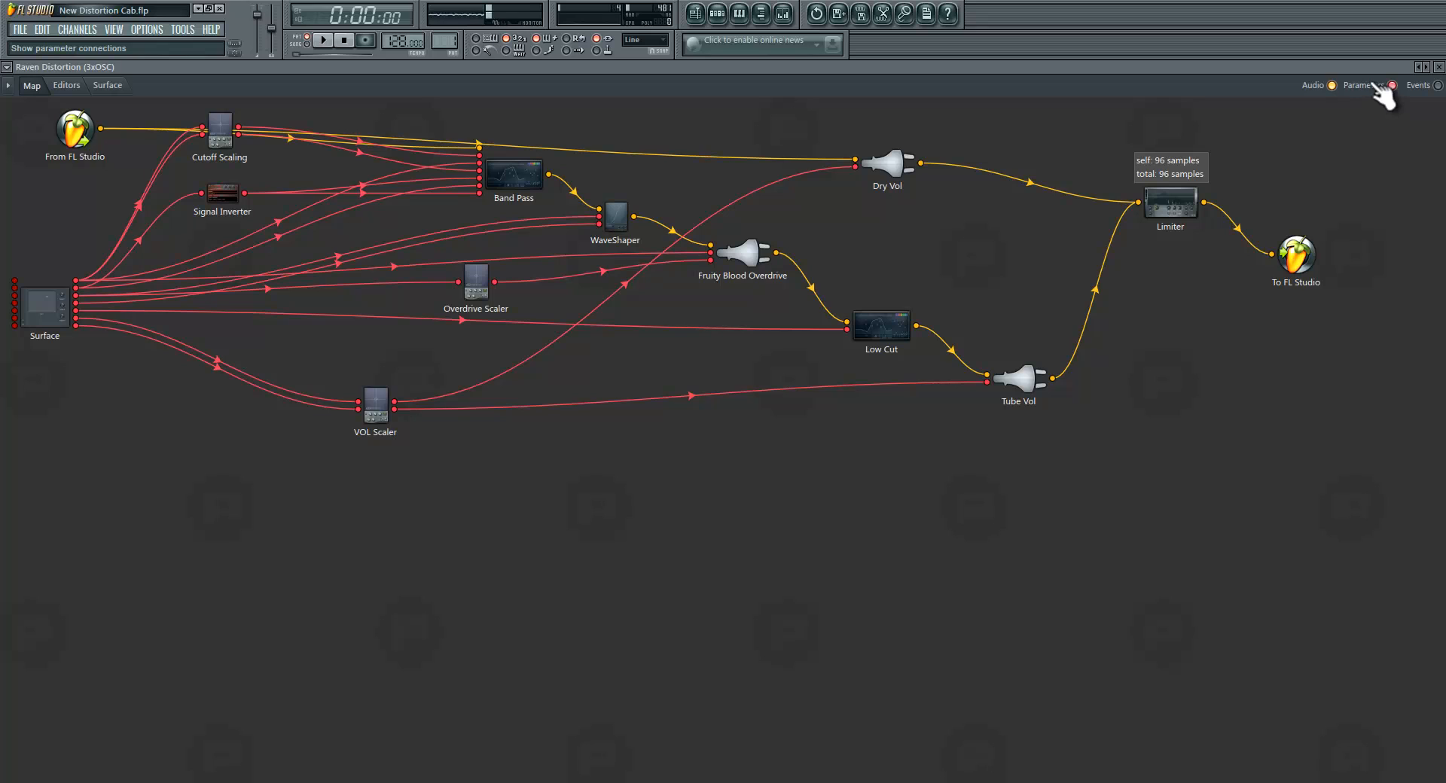
pyautogui.click(1393, 85)
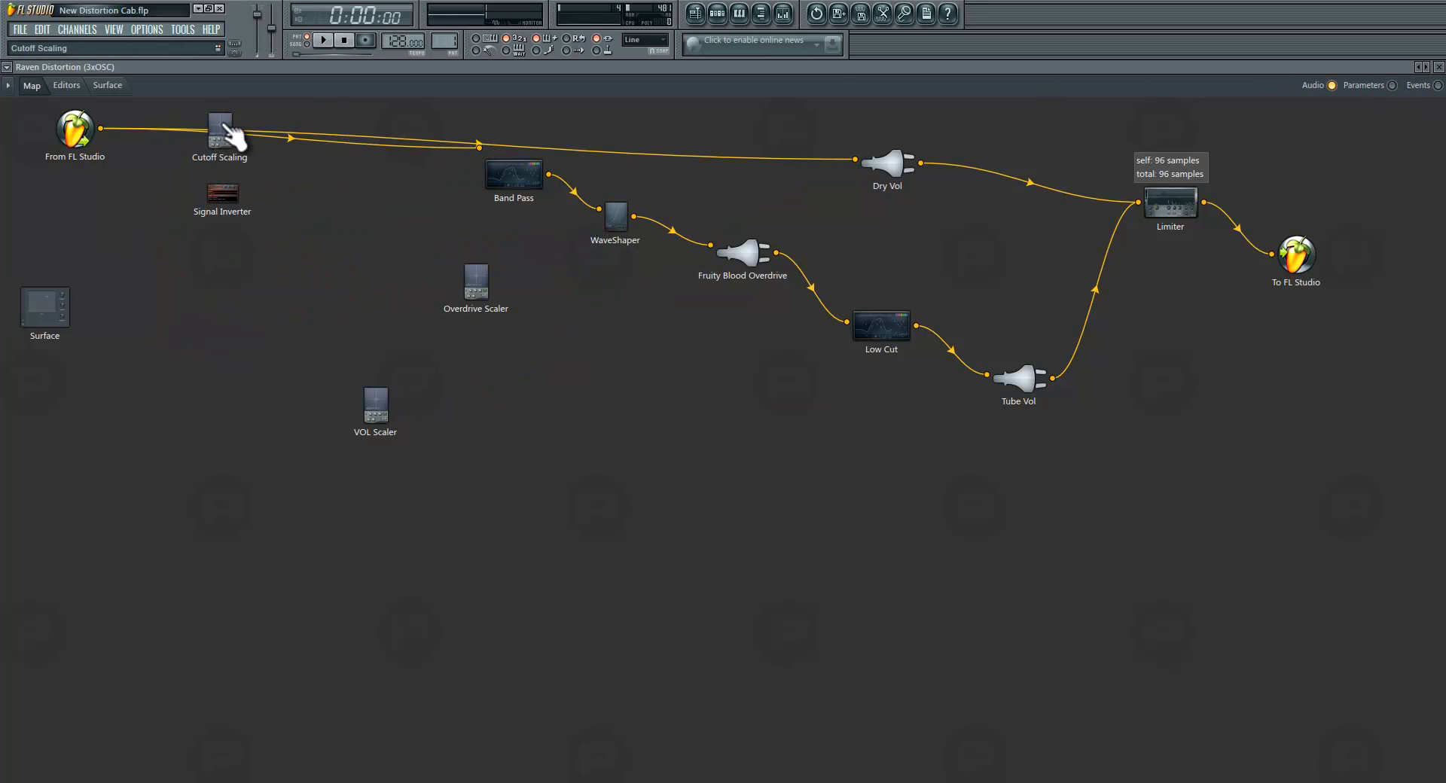
pyautogui.moveTo(219, 147); pyautogui.dragTo(219, 150)
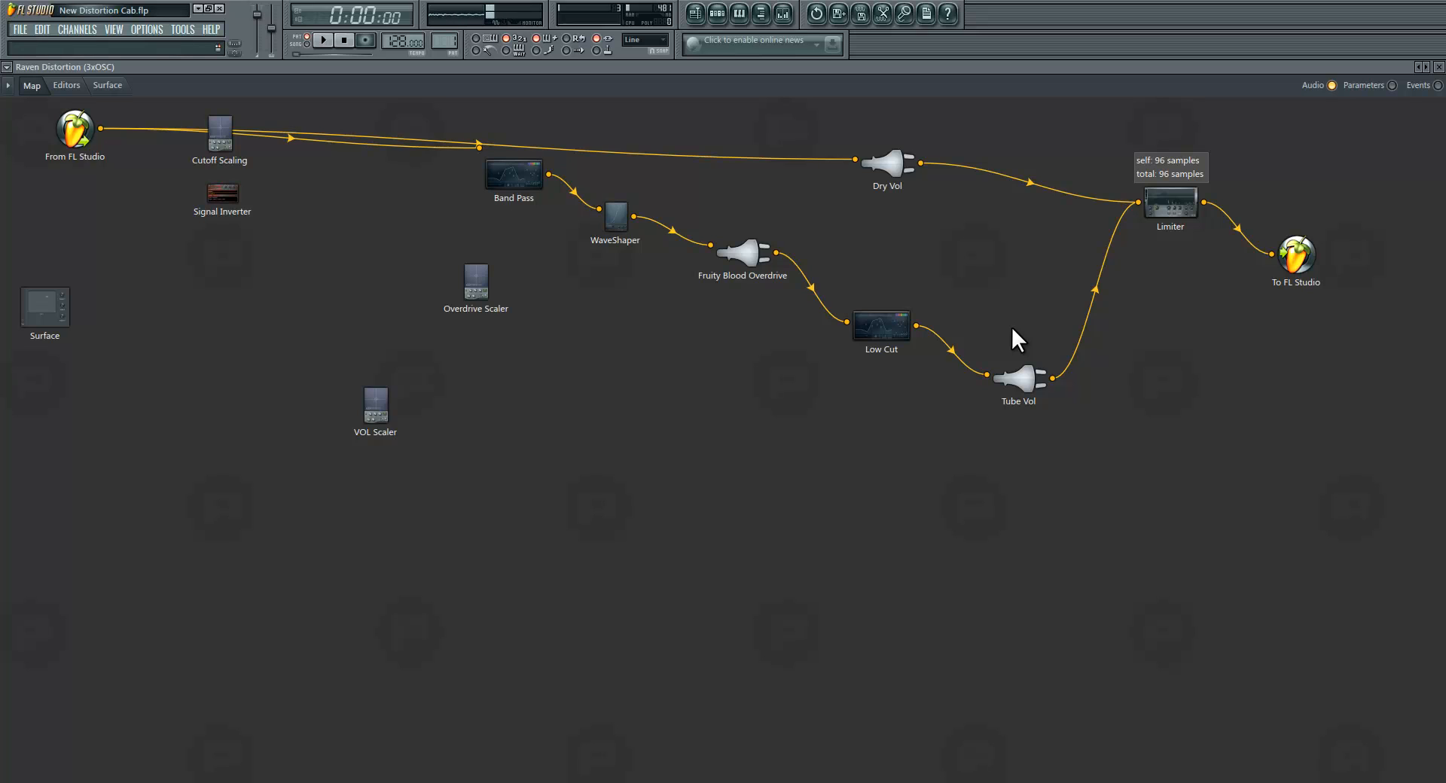
pyautogui.moveTo(524, 198)
pyautogui.mouseDown()
pyautogui.moveTo(521, 252)
pyautogui.moveTo(513, 210)
pyautogui.mouseUp()
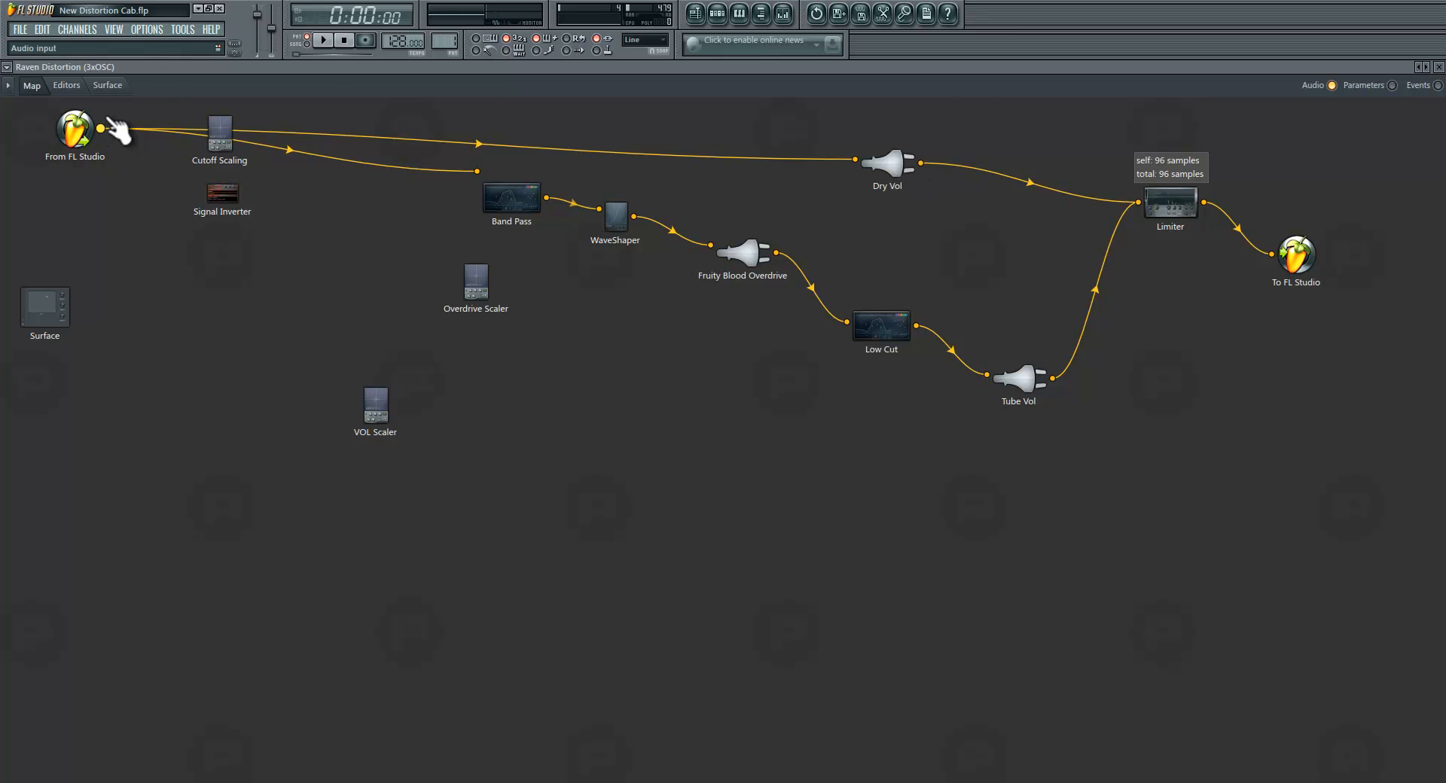
# Step: Lower the Dry VOL slider on the surface to its minimum and return to the module map
pyautogui.click(121, 87)
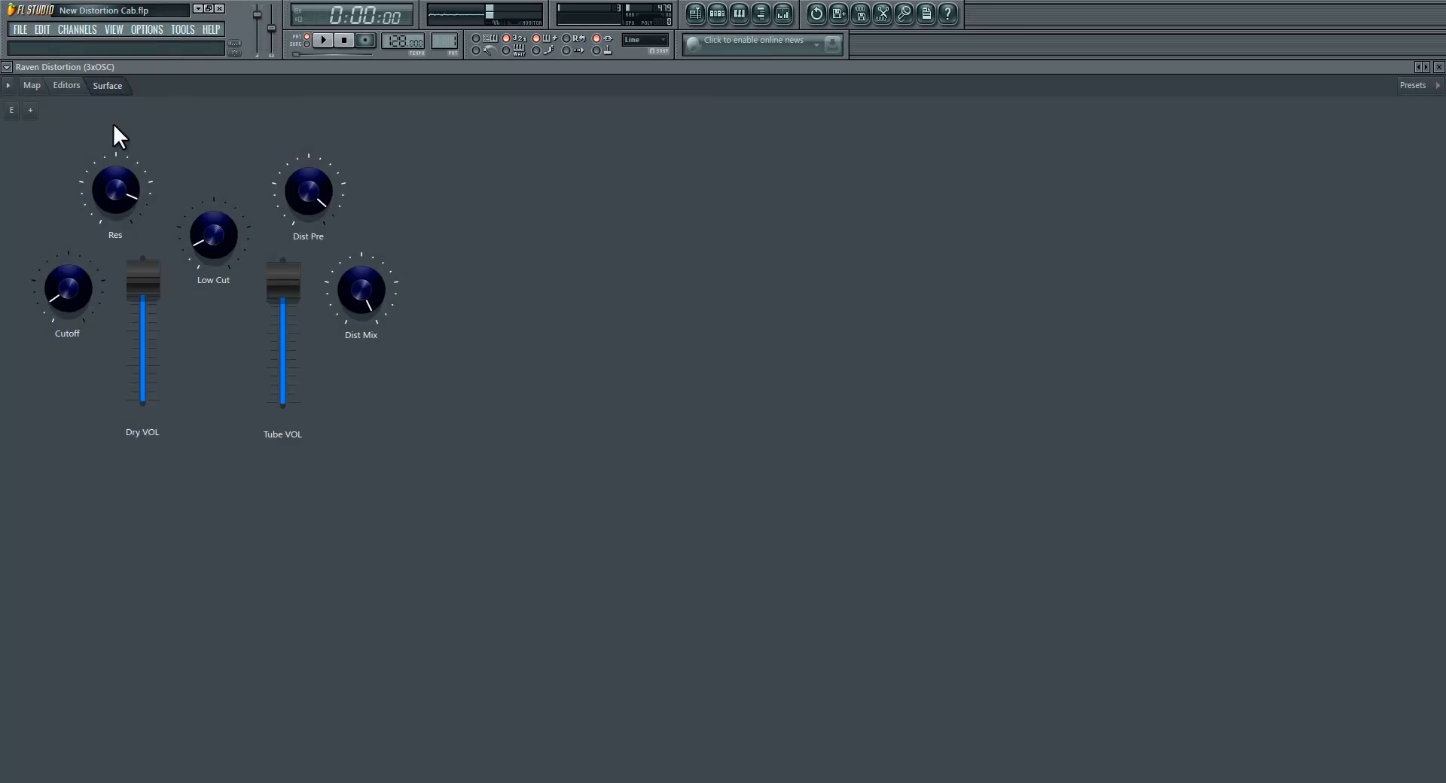
pyautogui.moveTo(154, 283); pyautogui.dragTo(65, 636)
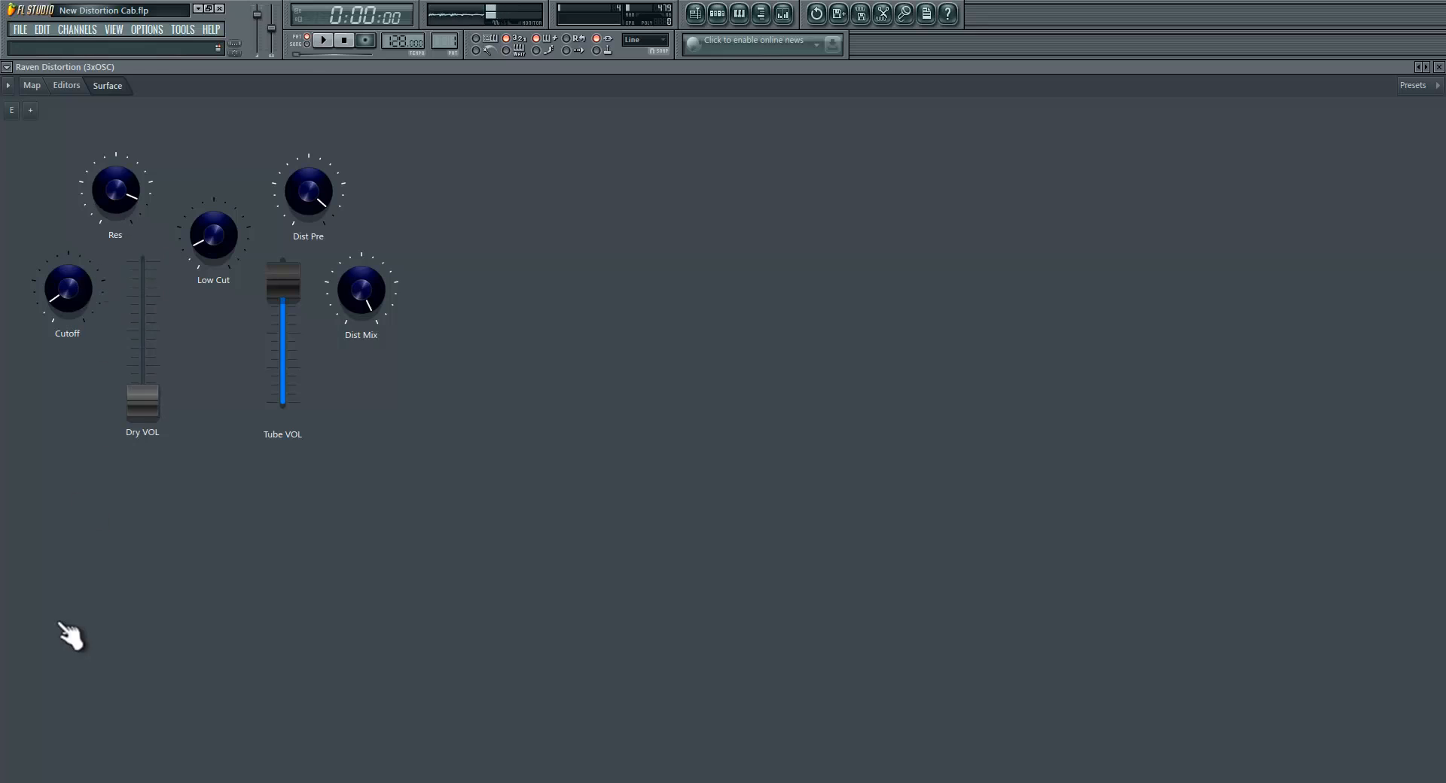
pyautogui.click(32, 86)
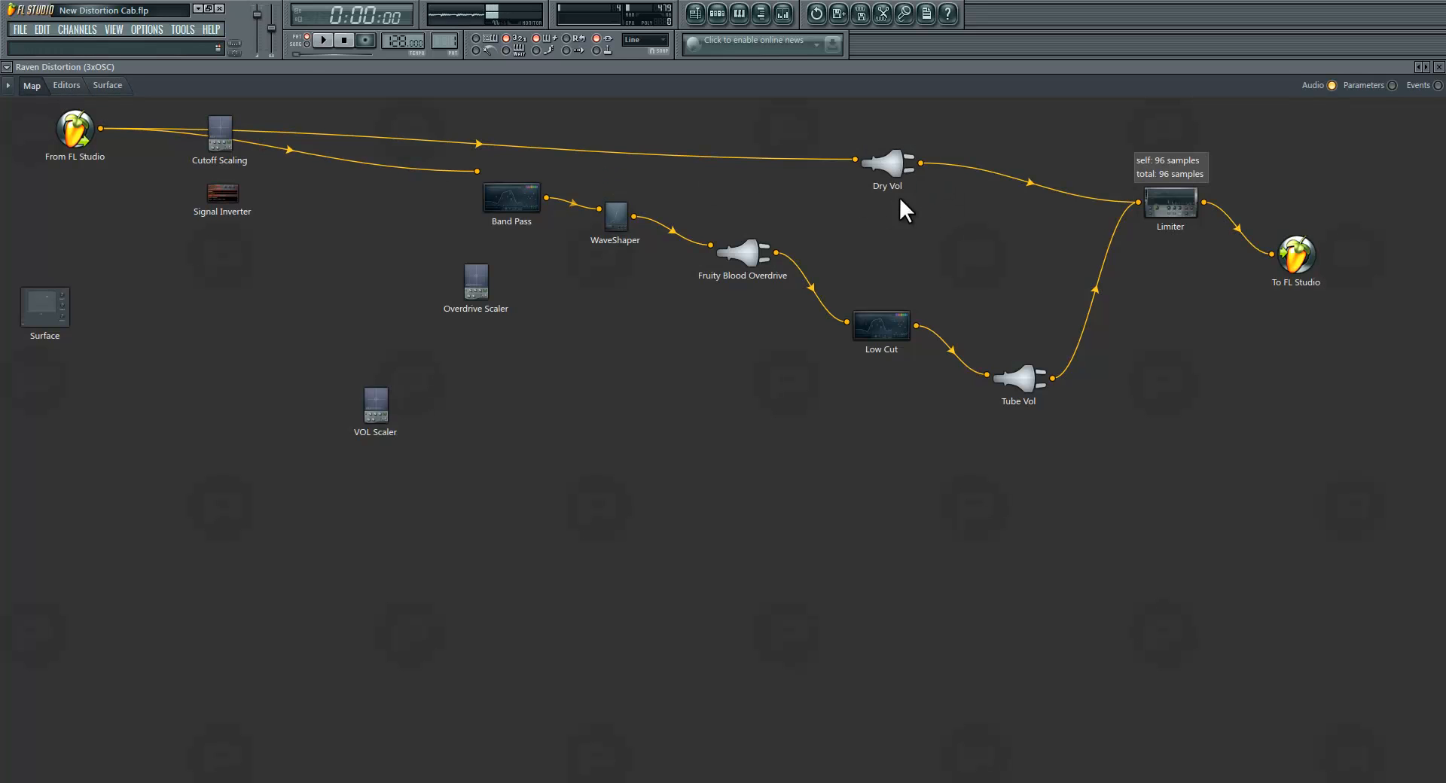
# Step: Show the parameter connections alongside the audio routing in the map and hide them again
pyautogui.click(1391, 85)
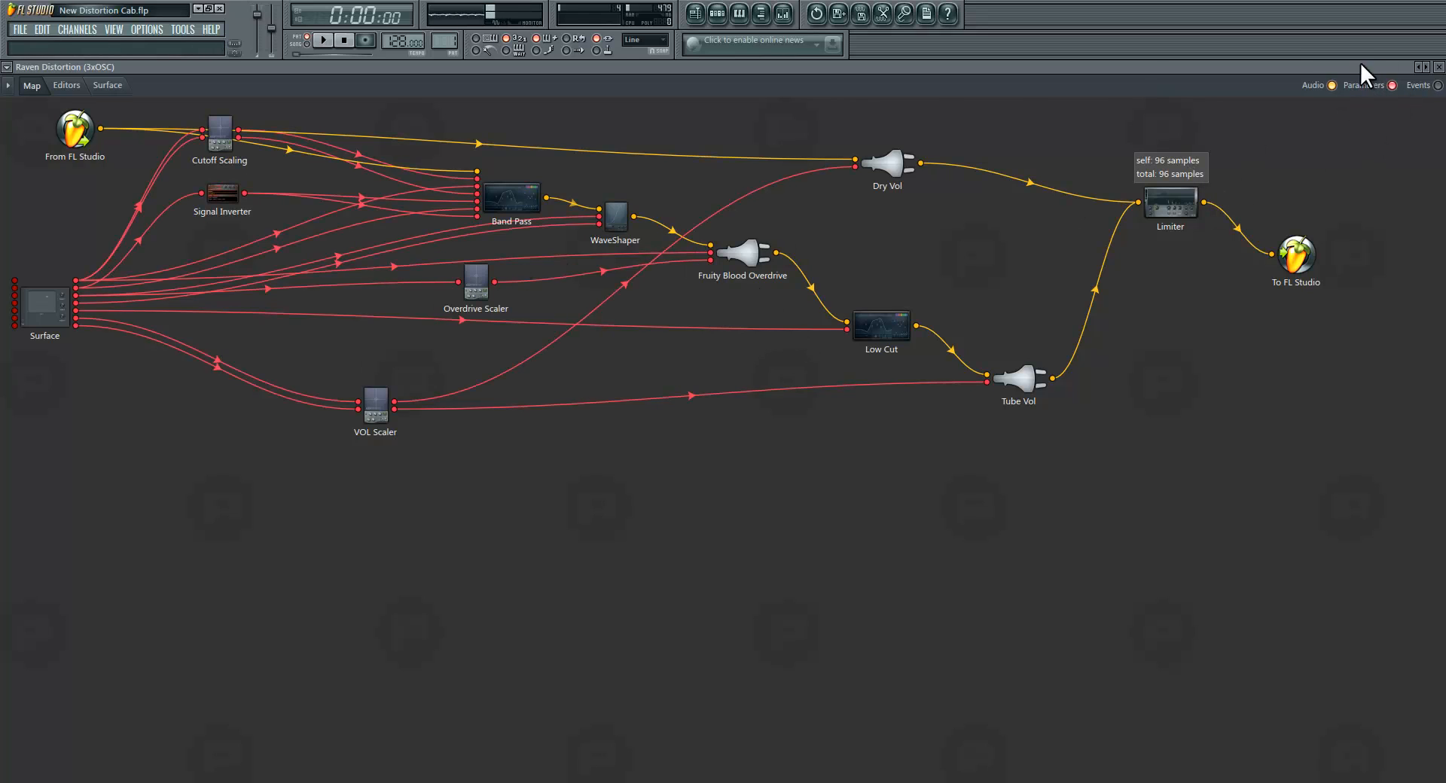
pyautogui.click(1391, 85)
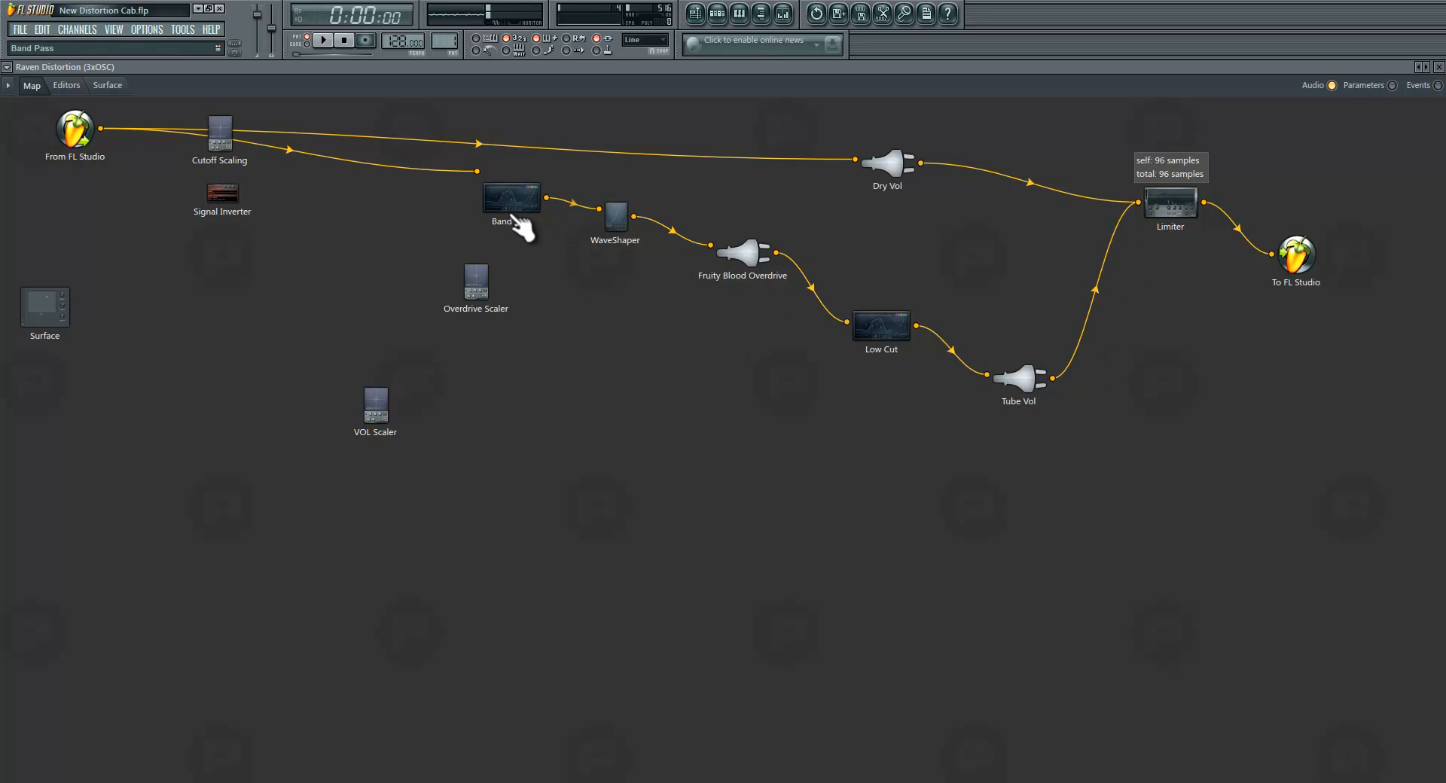
# Step: Collapse the Tube Vol, Dry Vol, VOL Scaler and Limiter modules in the list of editors
pyautogui.click(66, 85)
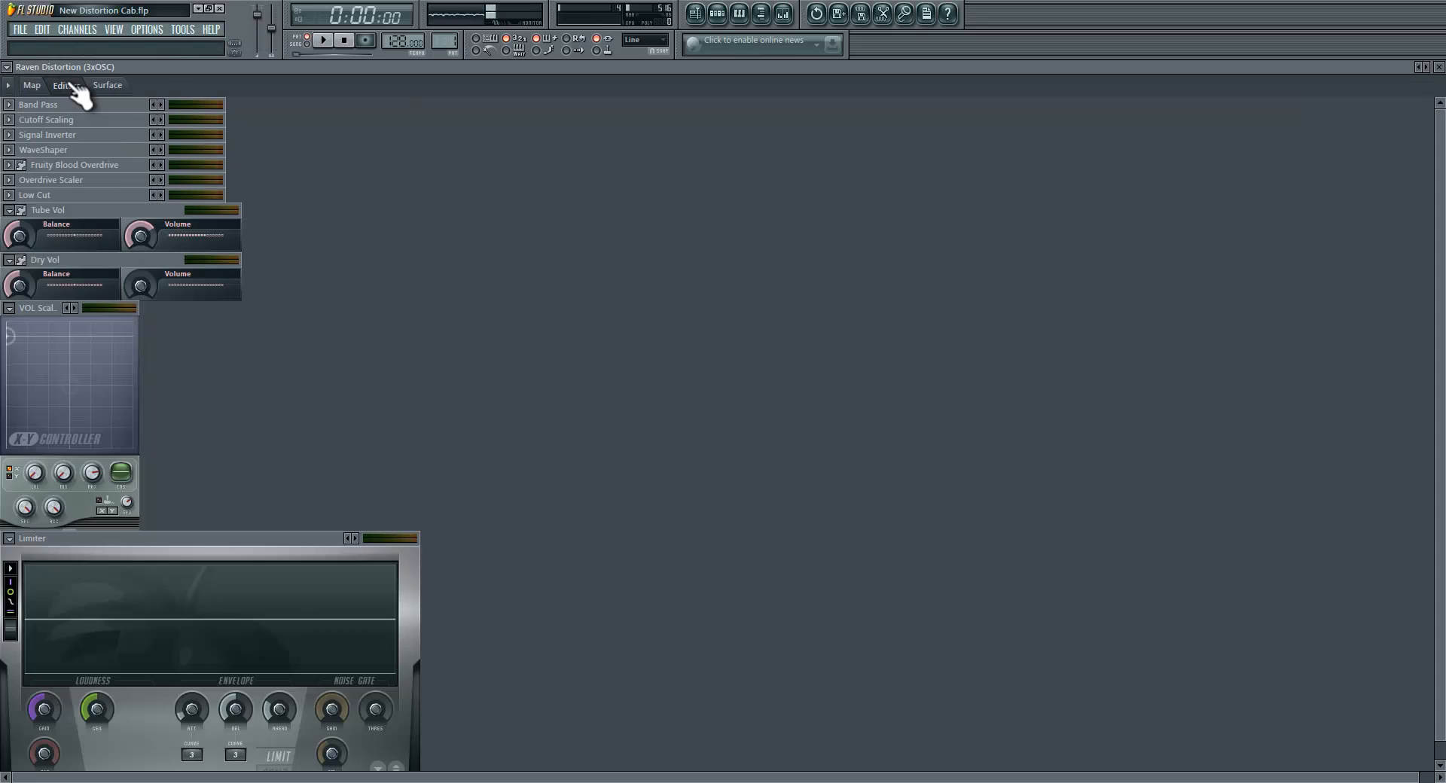
pyautogui.click(9, 210)
pyautogui.click(10, 225)
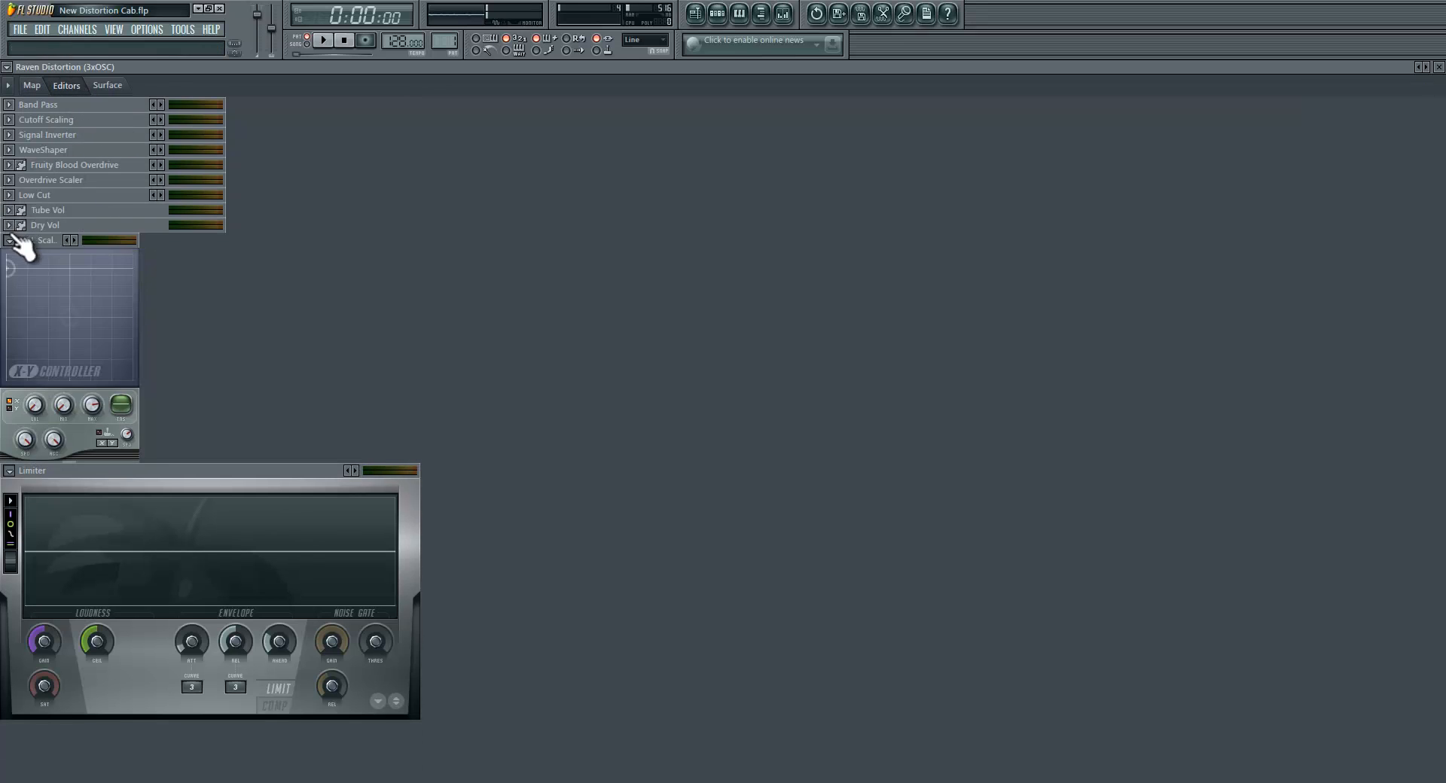
pyautogui.click(9, 240)
pyautogui.click(9, 255)
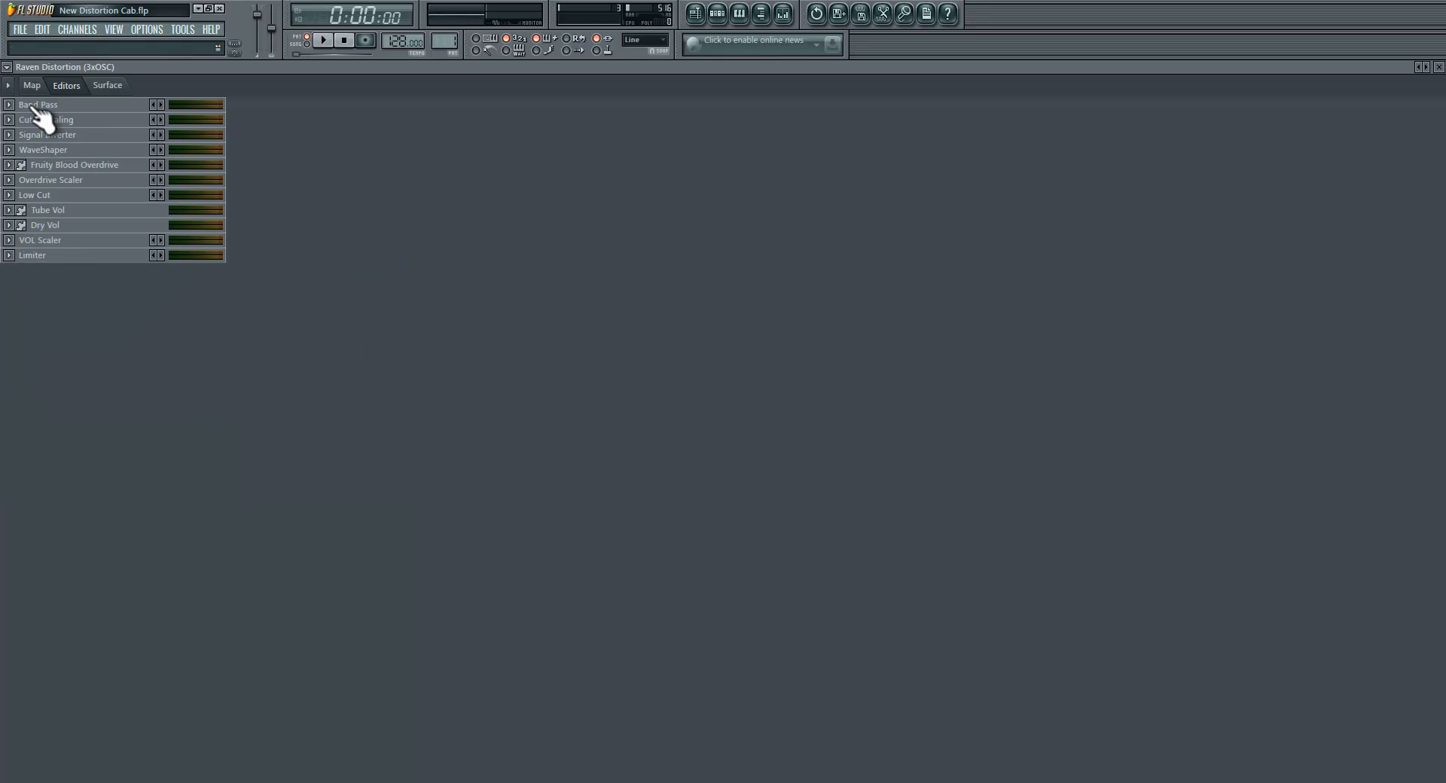
# Step: Expand the Band Pass module's equalizer editor and return to the audio routing map
pyautogui.click(32, 85)
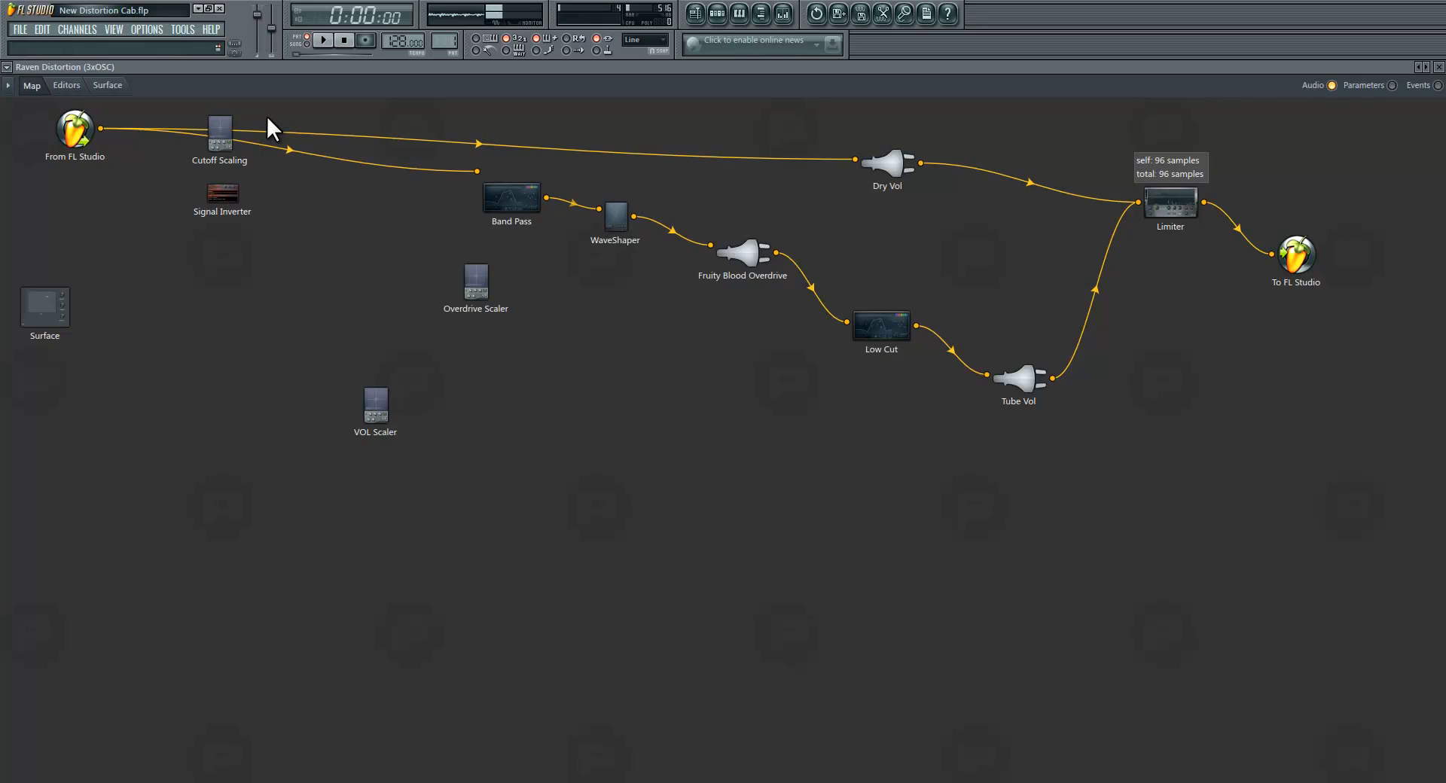
pyautogui.click(66, 85)
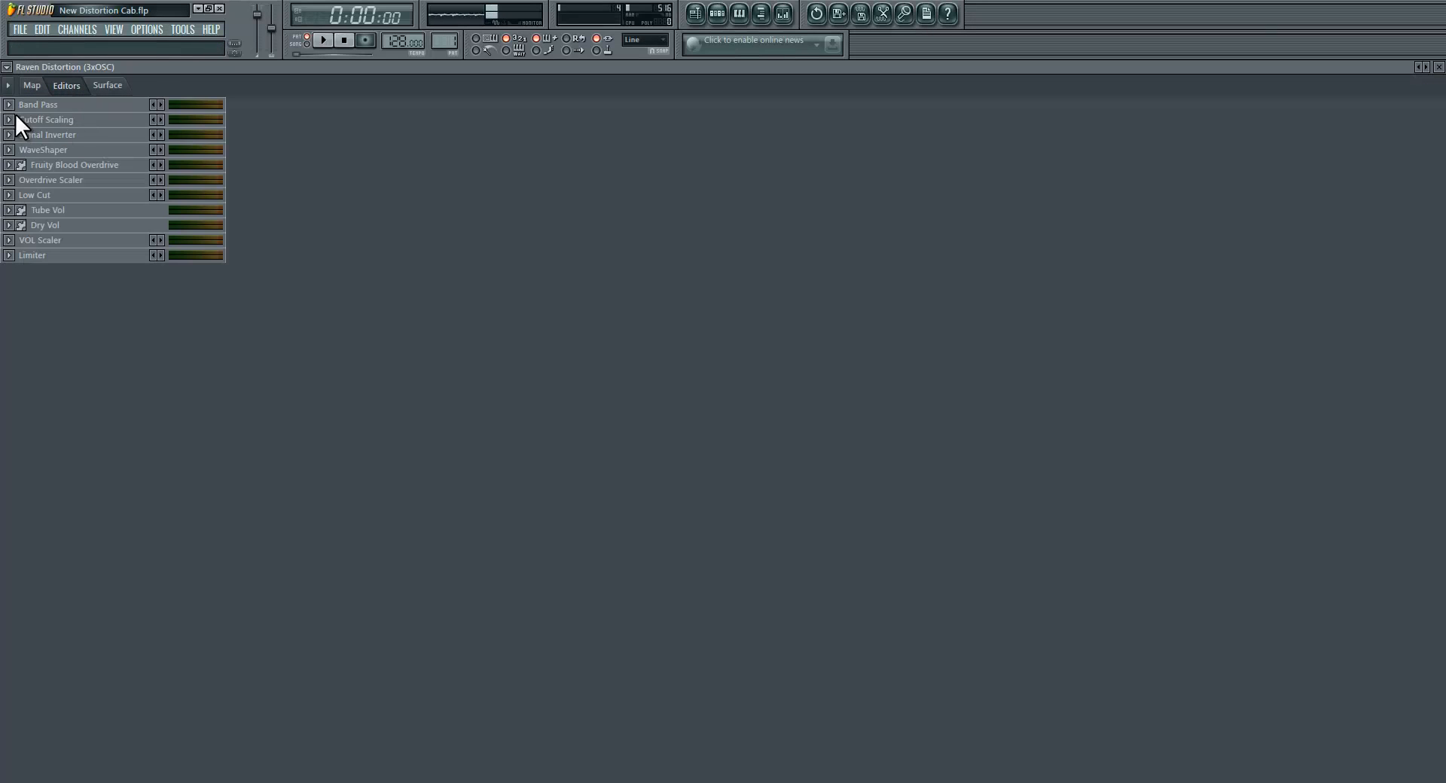
pyautogui.click(12, 107)
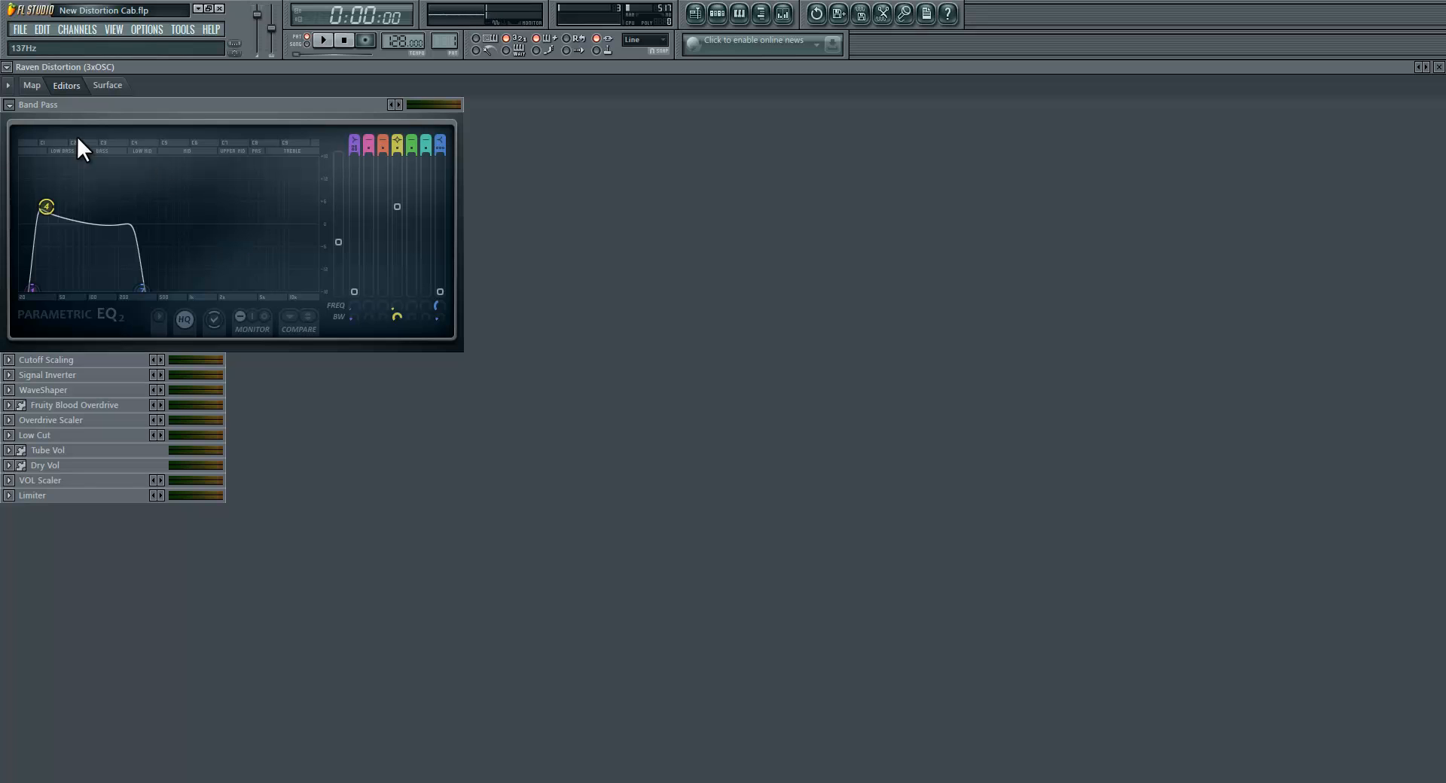
pyautogui.click(32, 85)
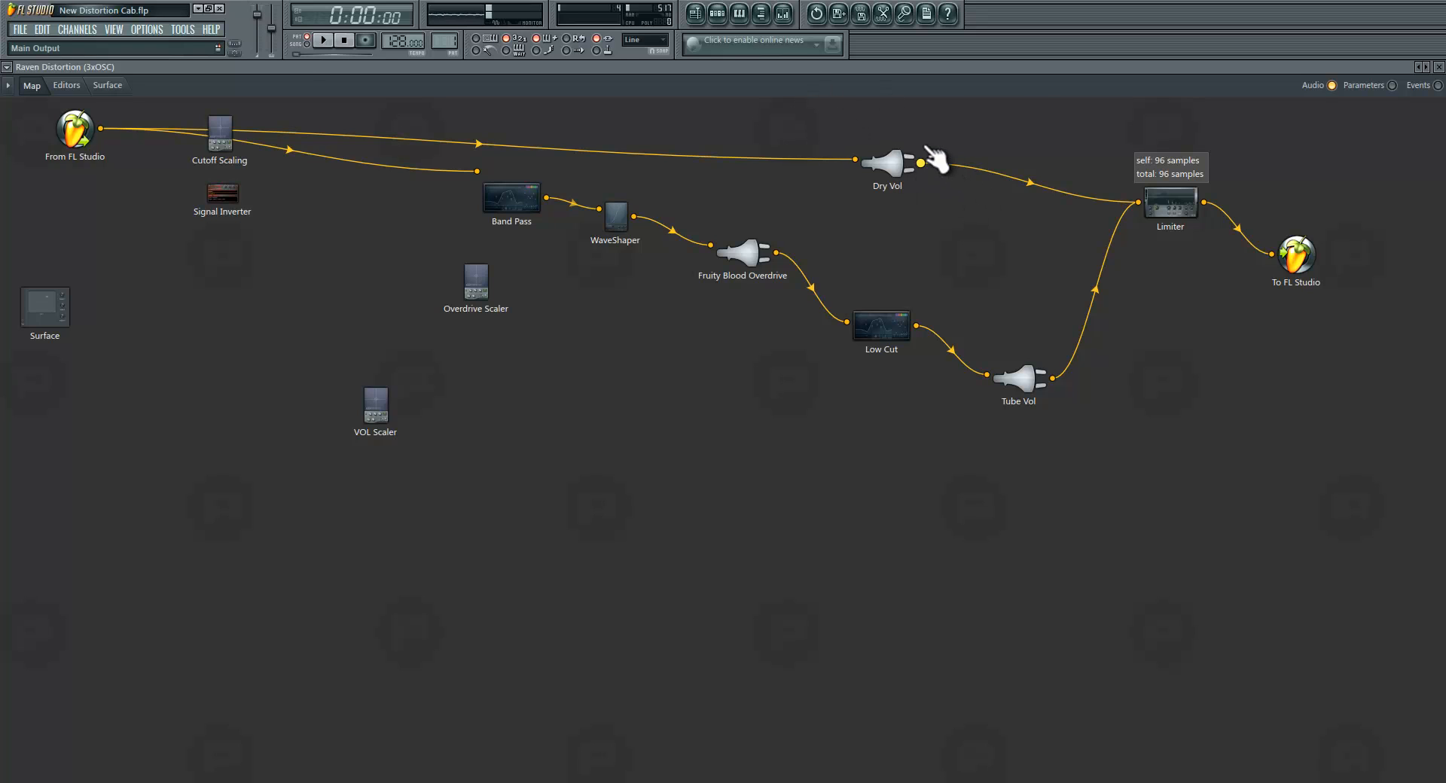
# Step: Compare the Band Pass curve with the surface controls and examine the linking options of the Cutoff knob
pyautogui.click(67, 85)
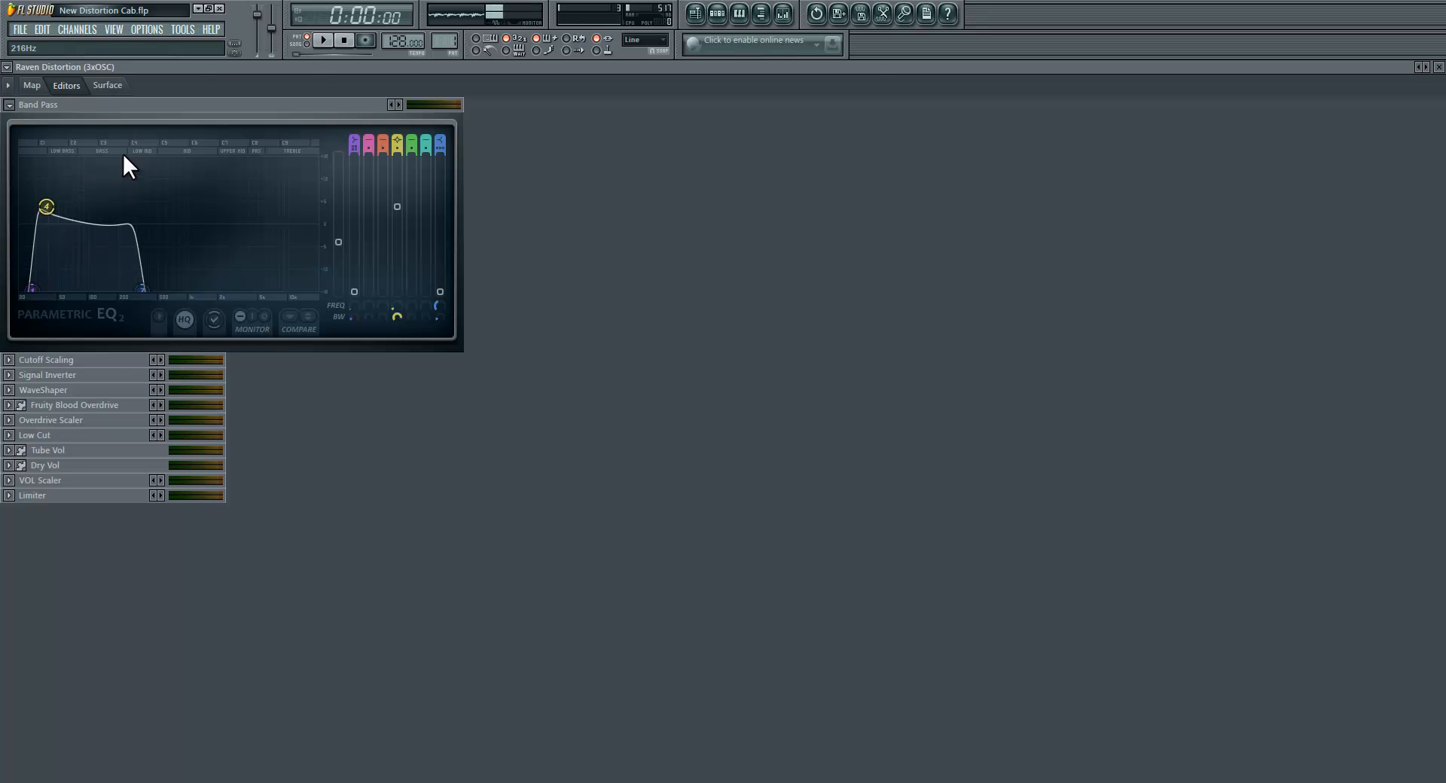
pyautogui.click(112, 85)
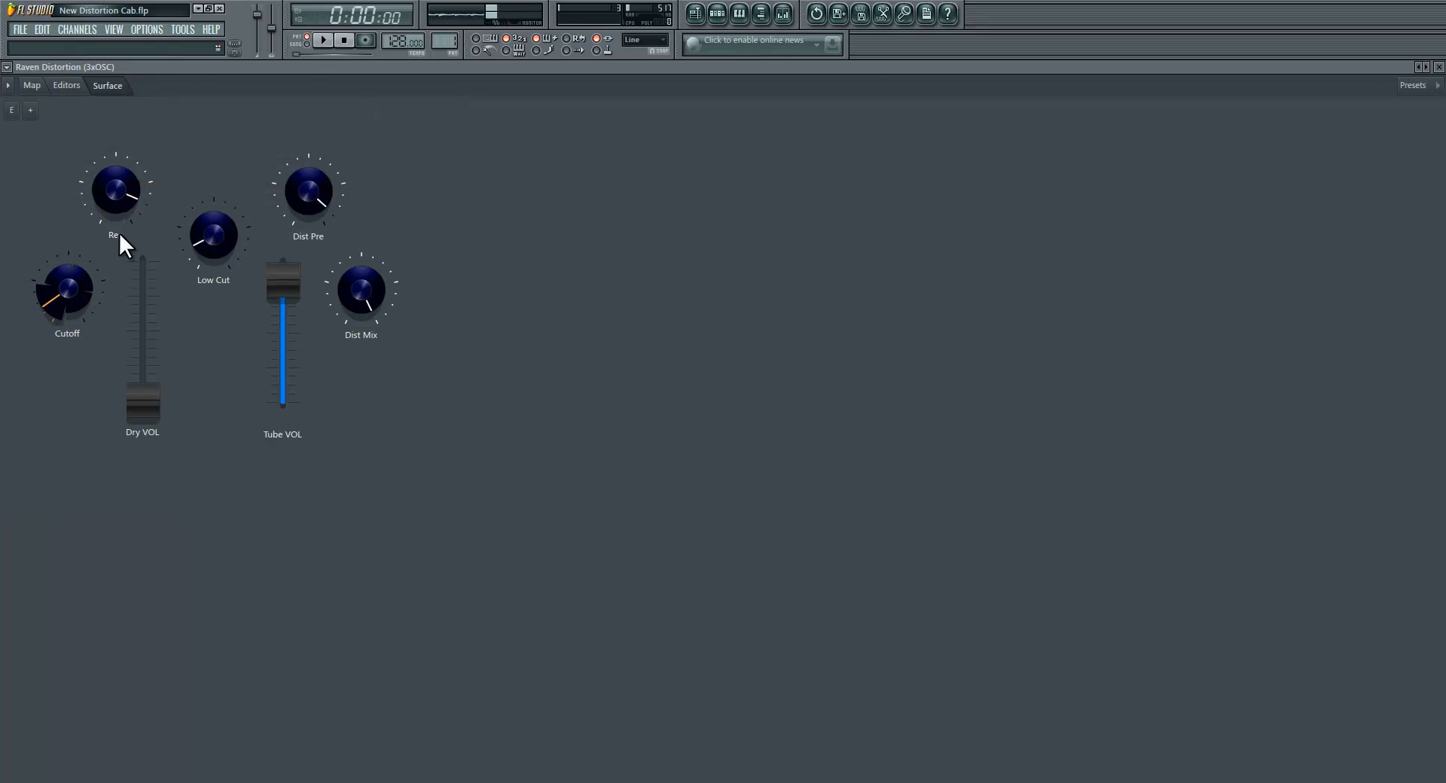
pyautogui.click(74, 85)
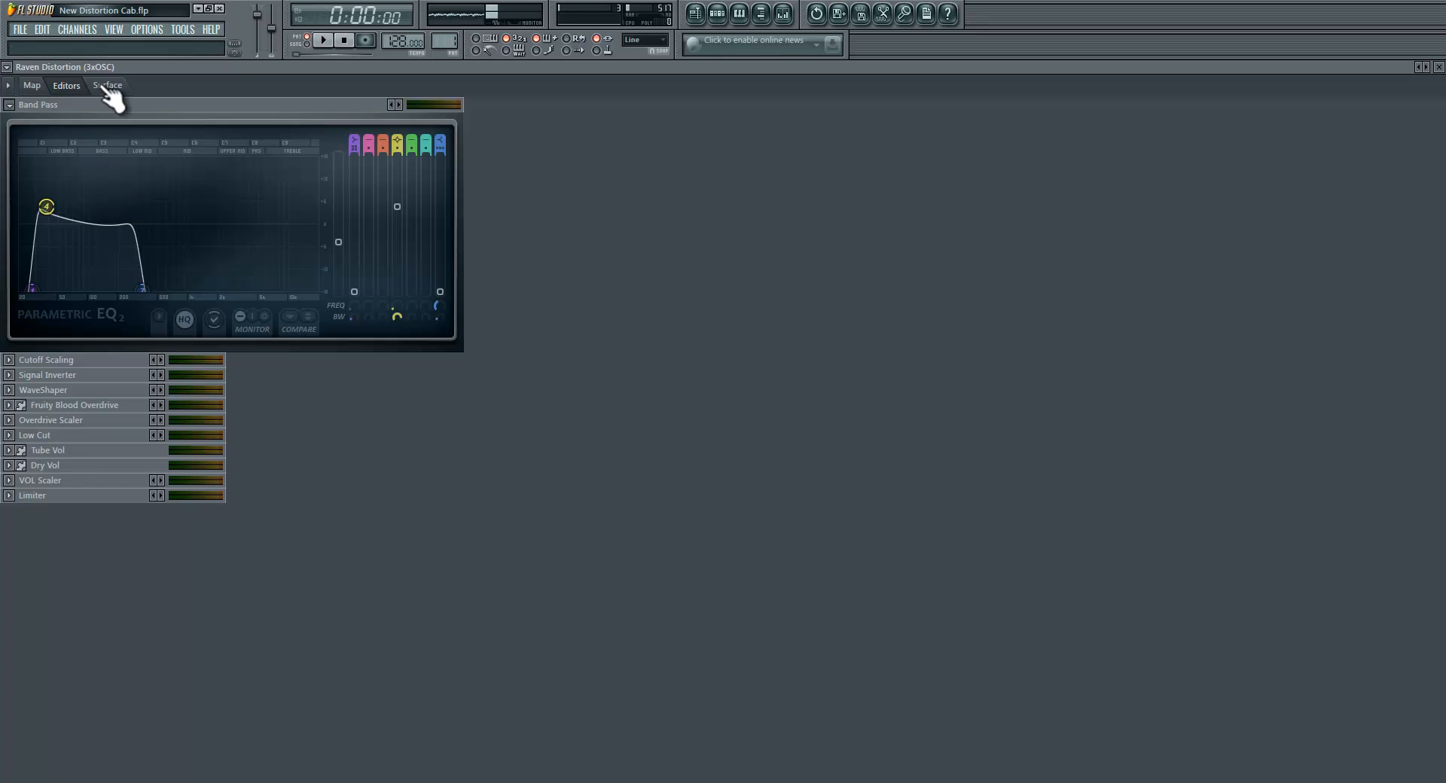
pyautogui.click(107, 86)
pyautogui.rightClick(75, 299)
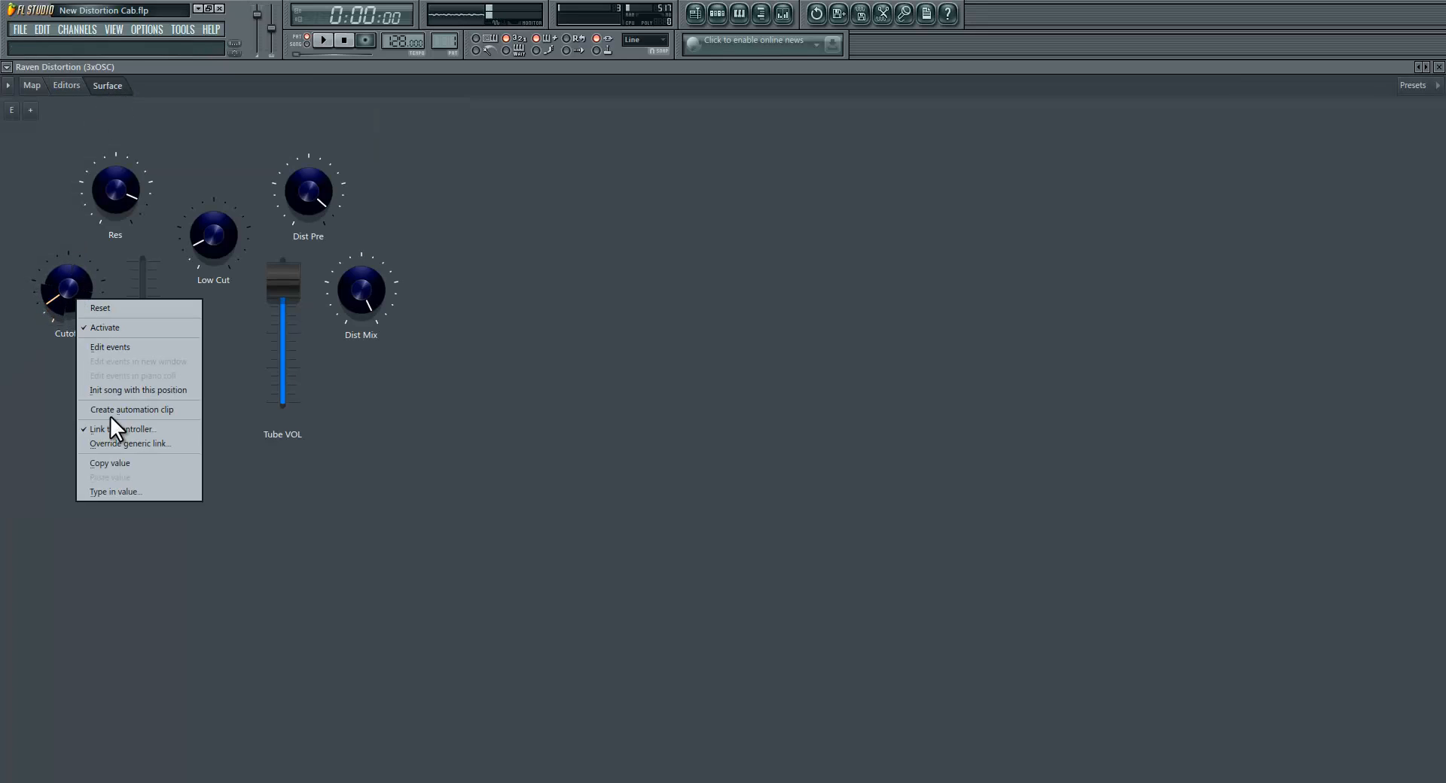
pyautogui.click(37, 426)
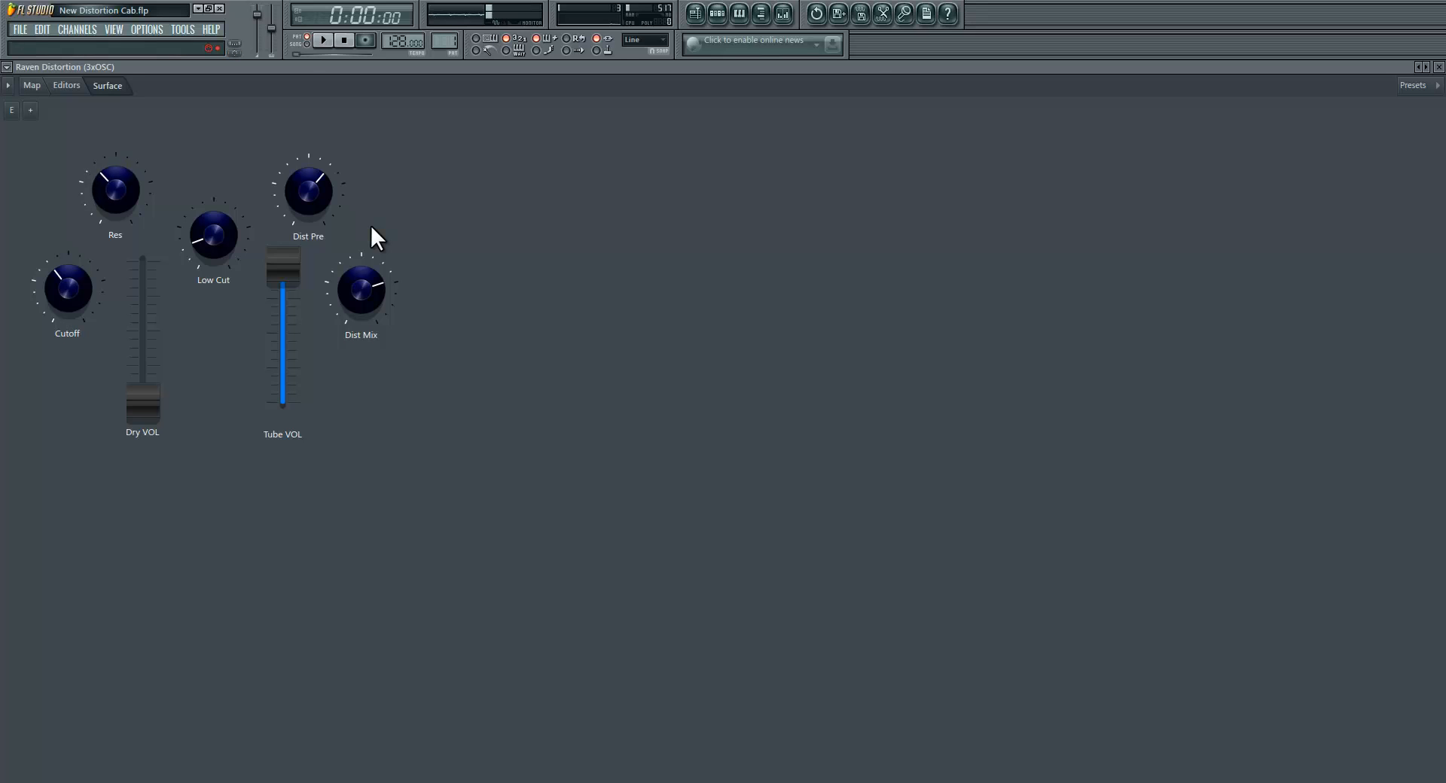
# Step: Show only the parameter connections in the map and move the Band Pass module slightly up and to the right
pyautogui.click(66, 85)
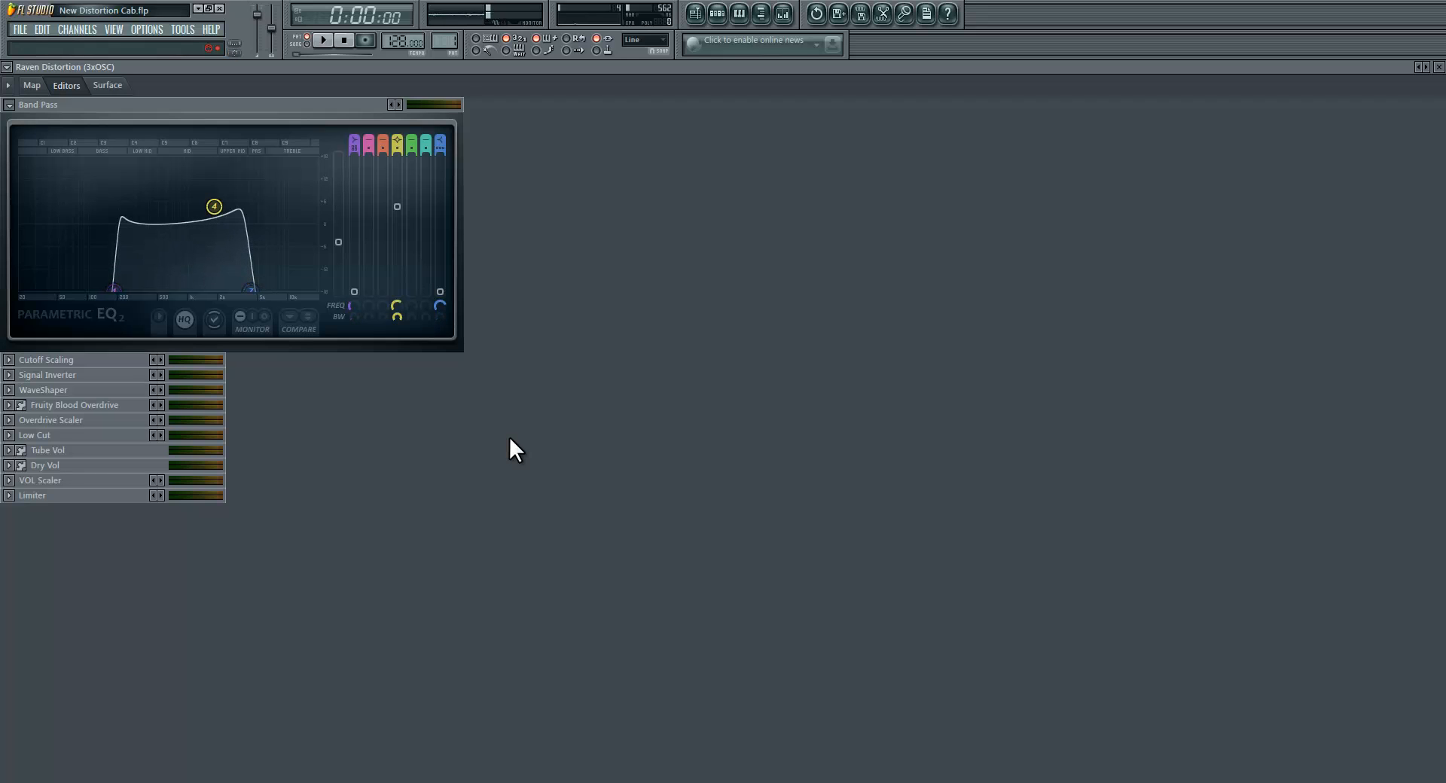
pyautogui.click(34, 85)
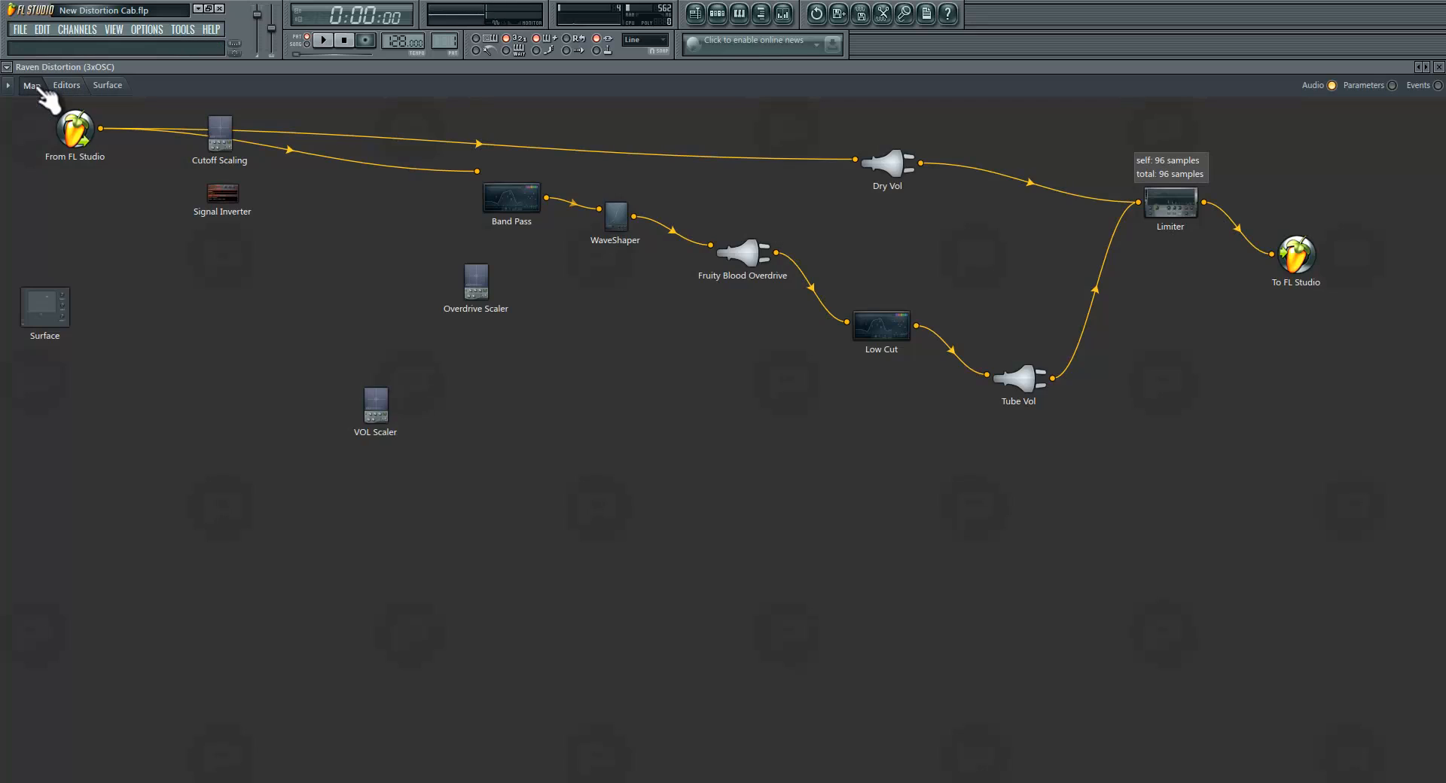
pyautogui.click(1331, 85)
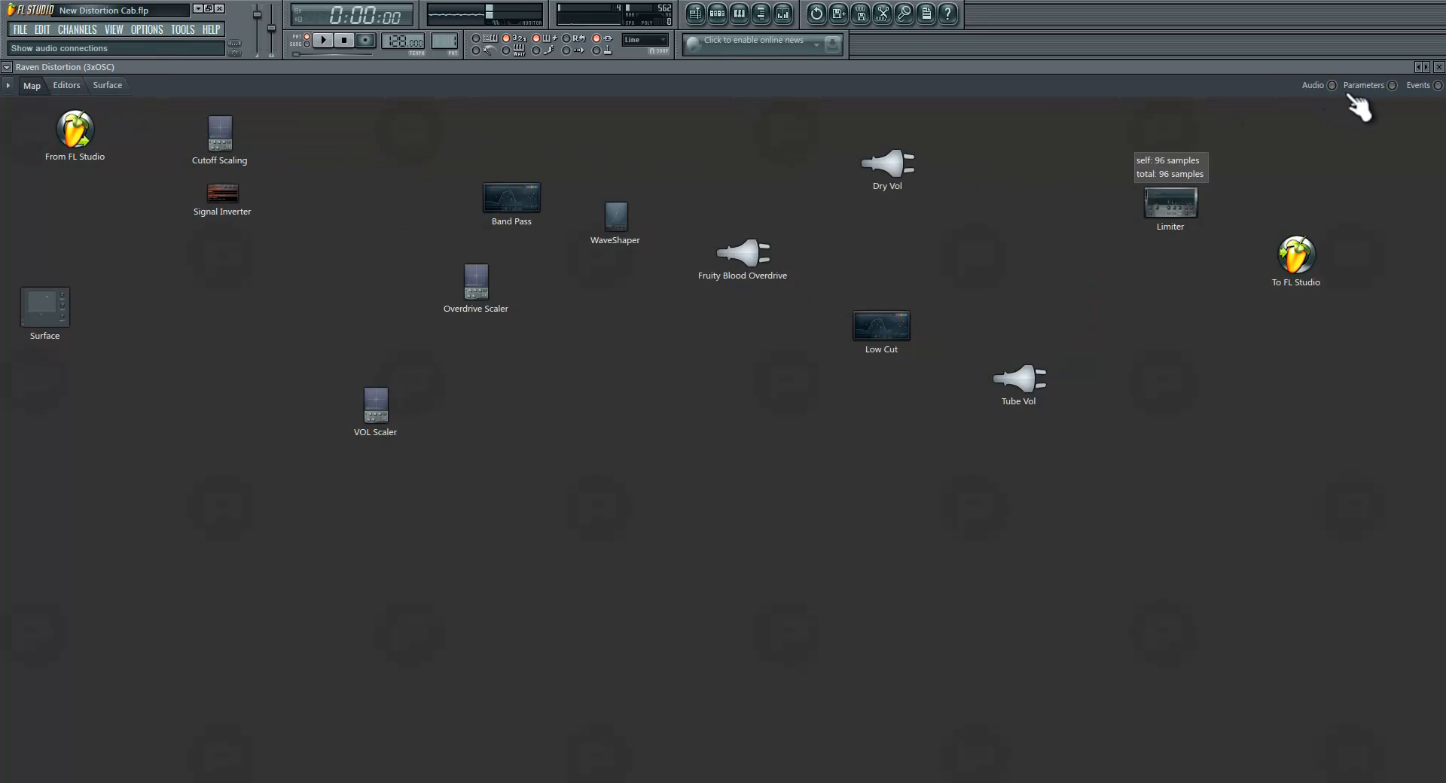
pyautogui.click(1391, 85)
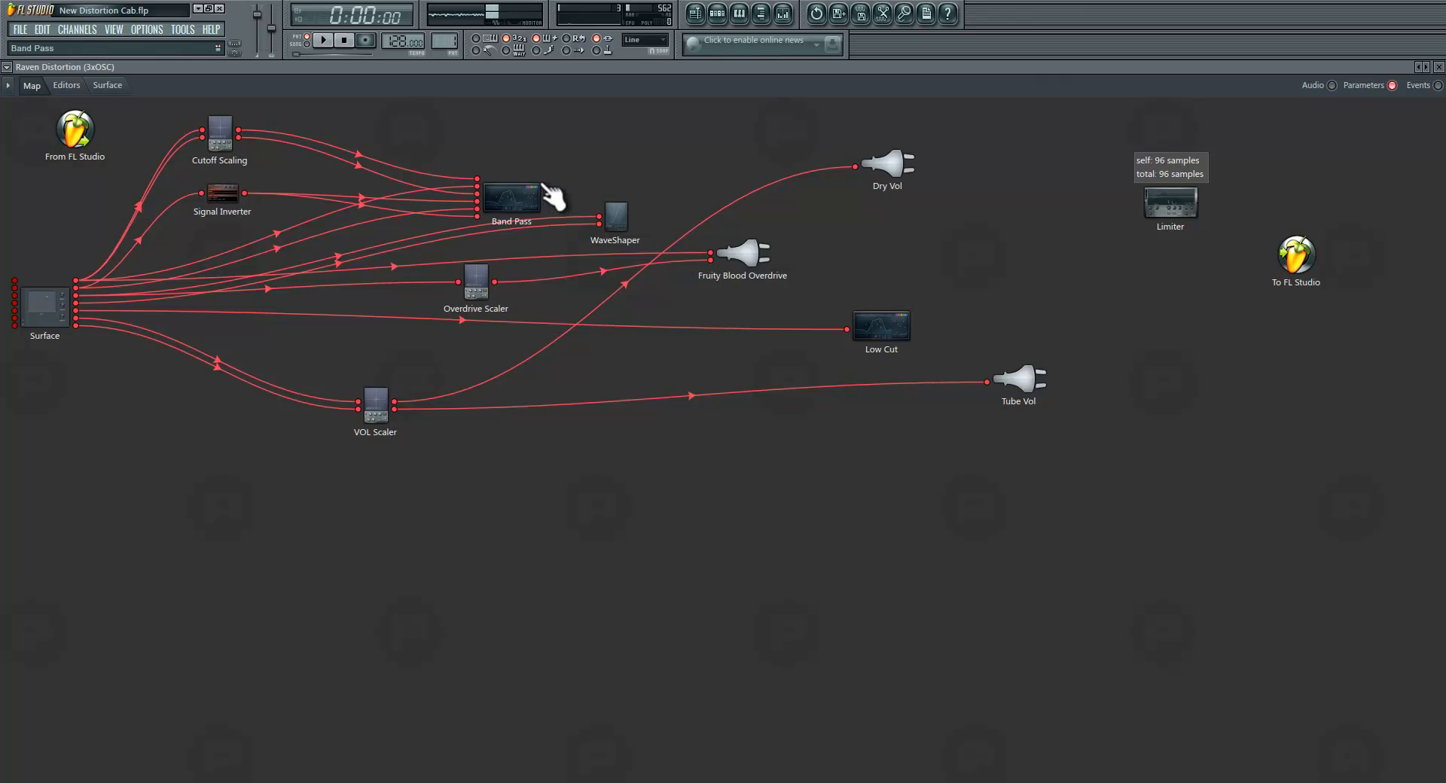
pyautogui.moveTo(555, 201); pyautogui.dragTo(581, 177)
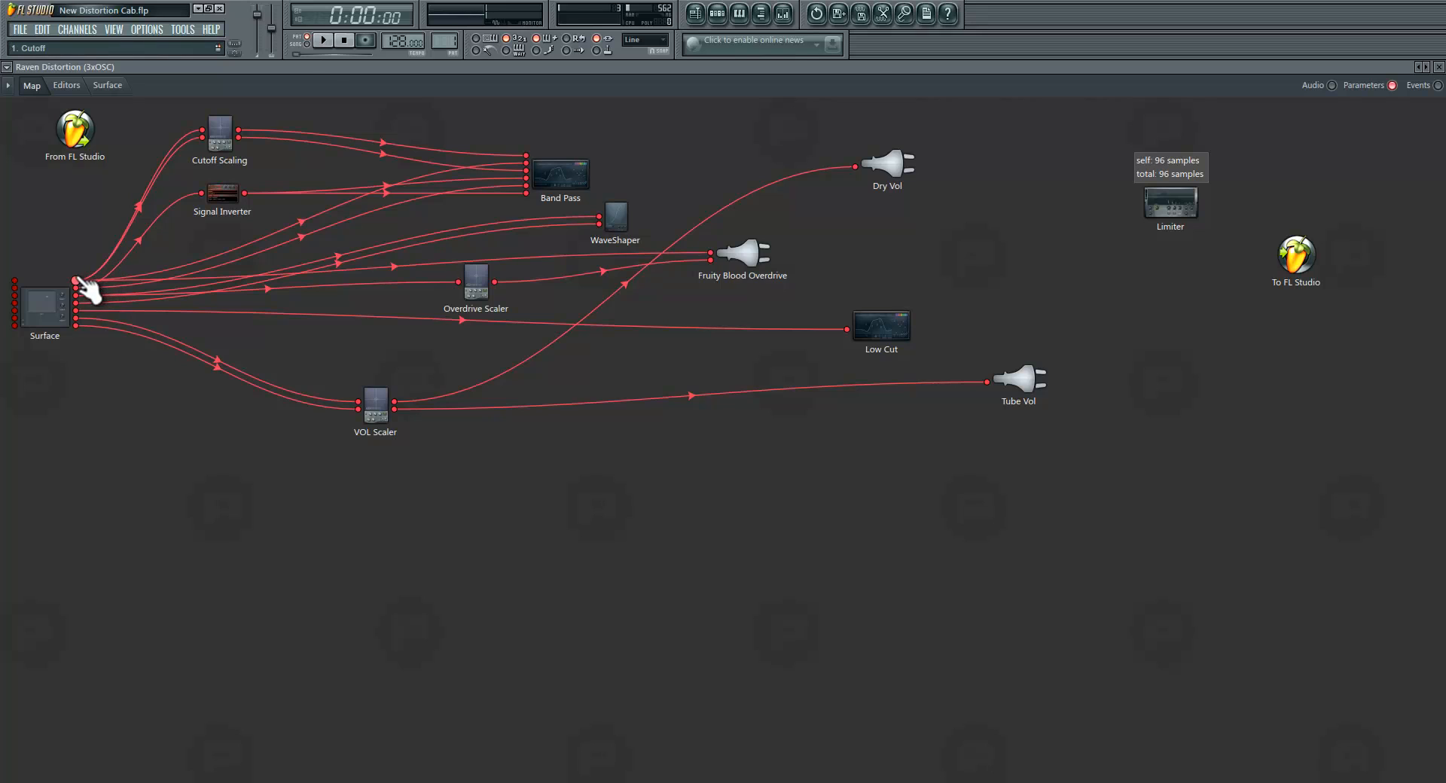
# Step: Check the surface controls and examine which parameter inputs are enabled on the Band Pass module in the map
pyautogui.click(107, 87)
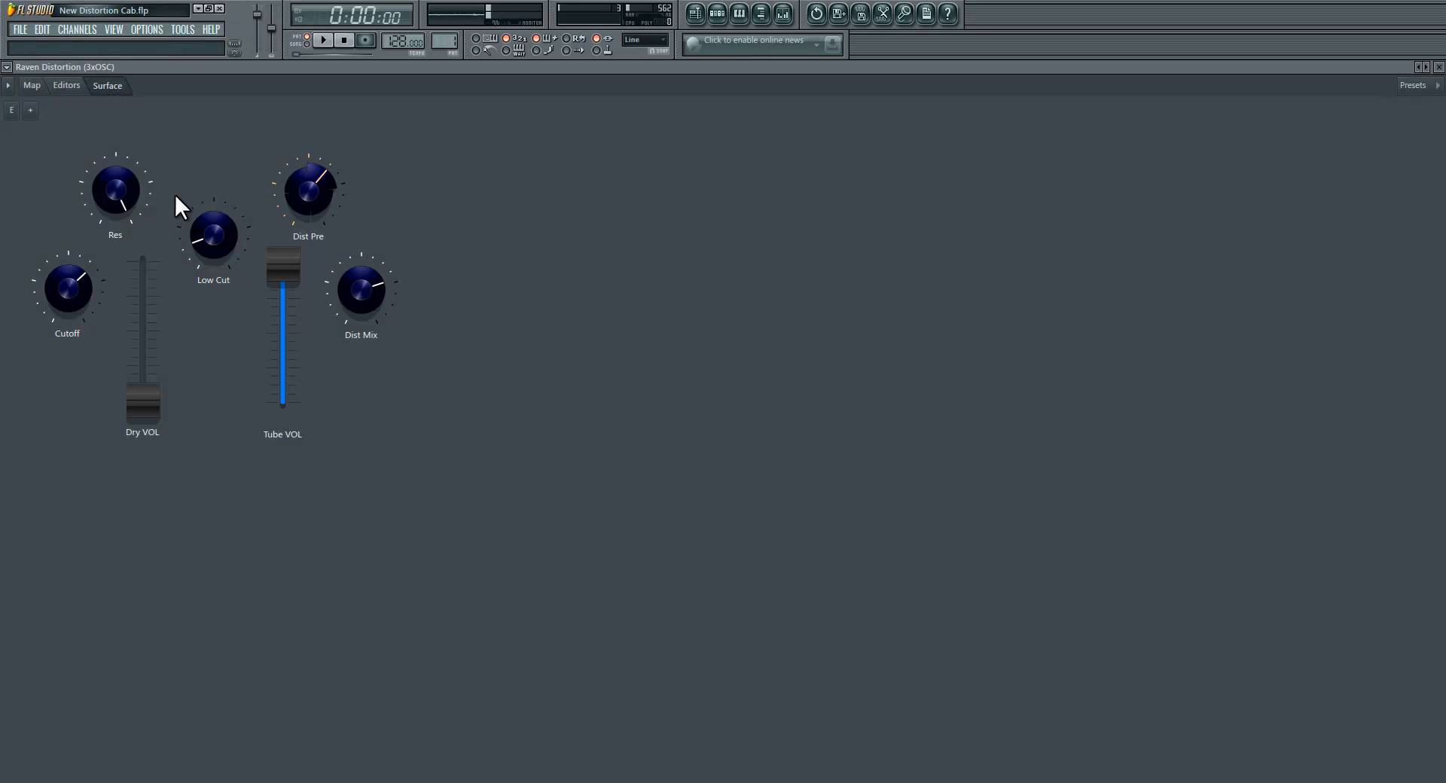
pyautogui.click(33, 87)
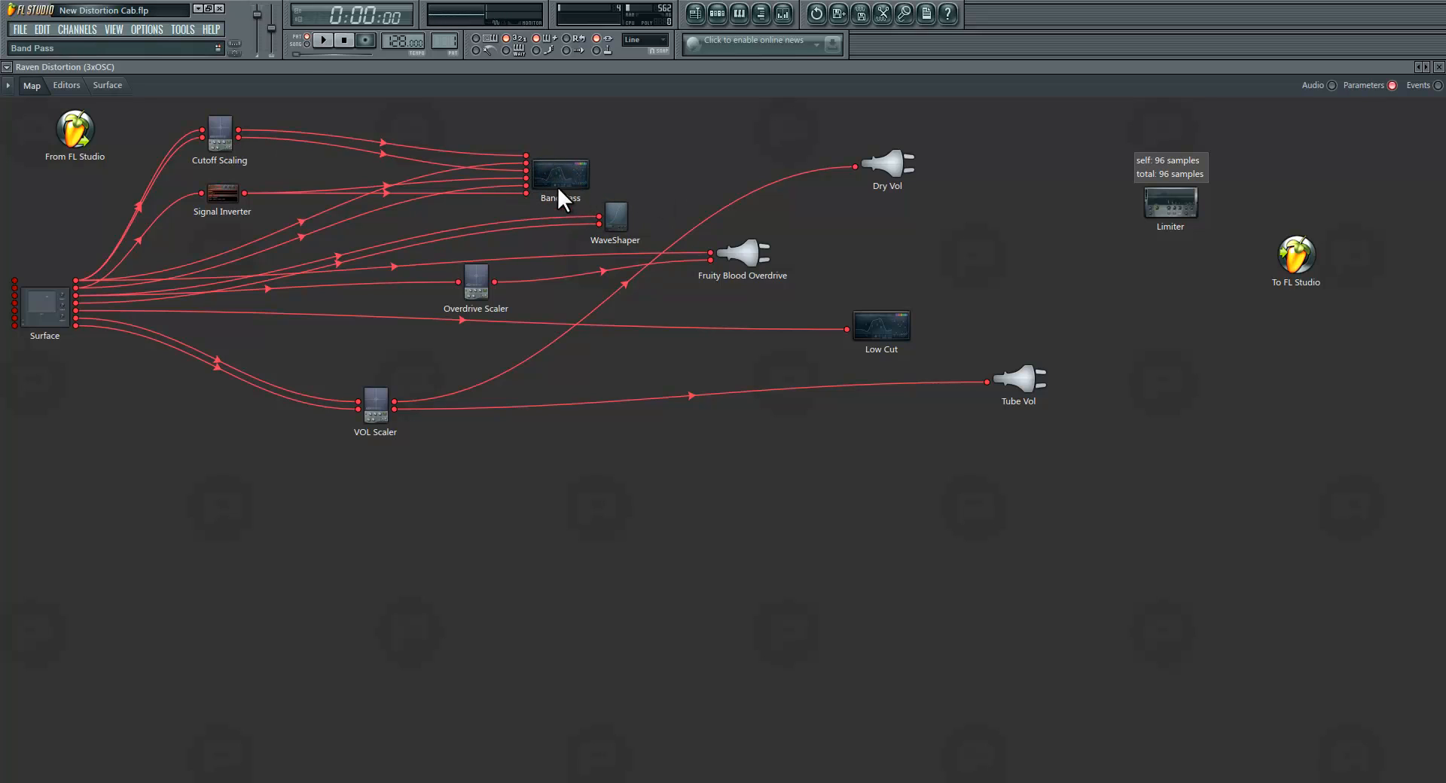
pyautogui.rightClick(581, 185)
pyautogui.moveTo(628, 262)
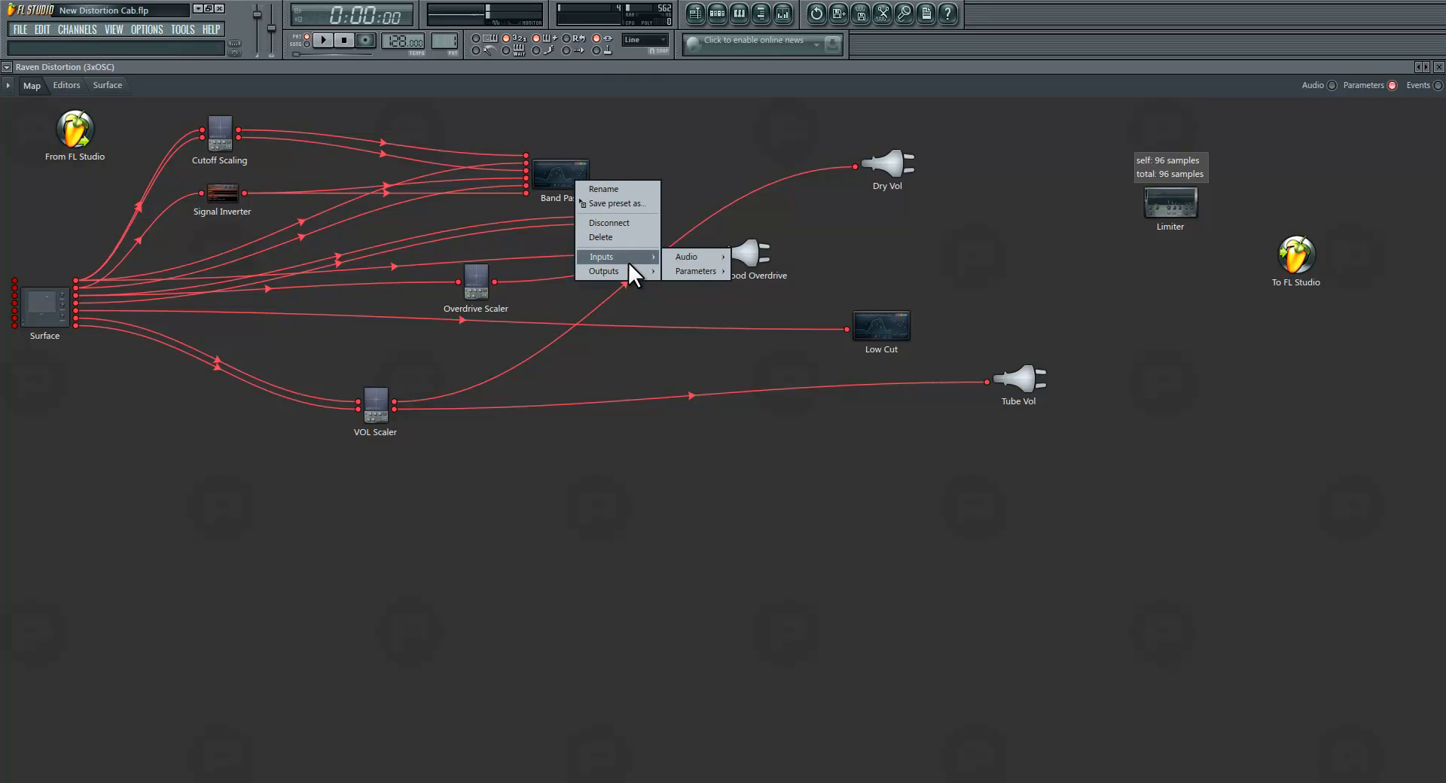
pyautogui.moveTo(711, 272)
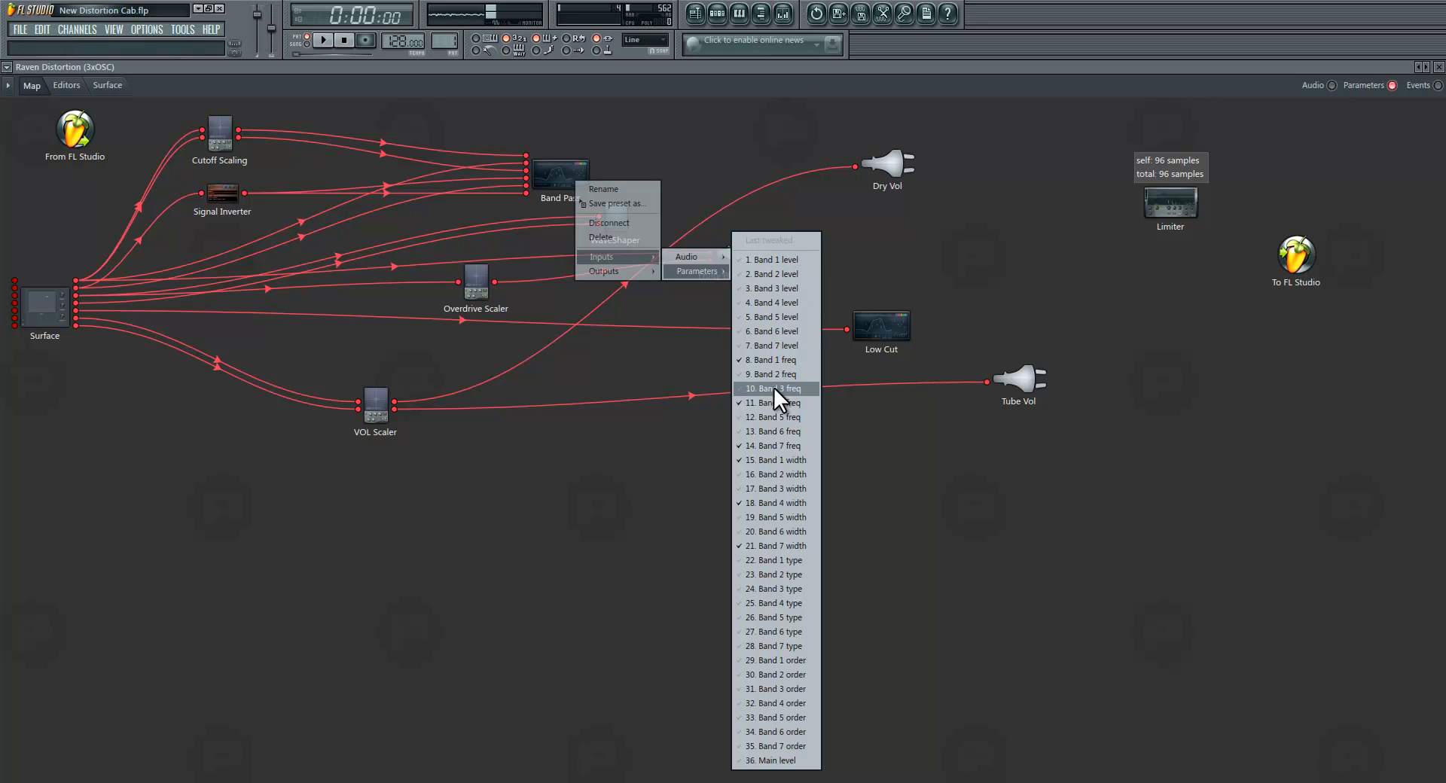
pyautogui.click(74, 197)
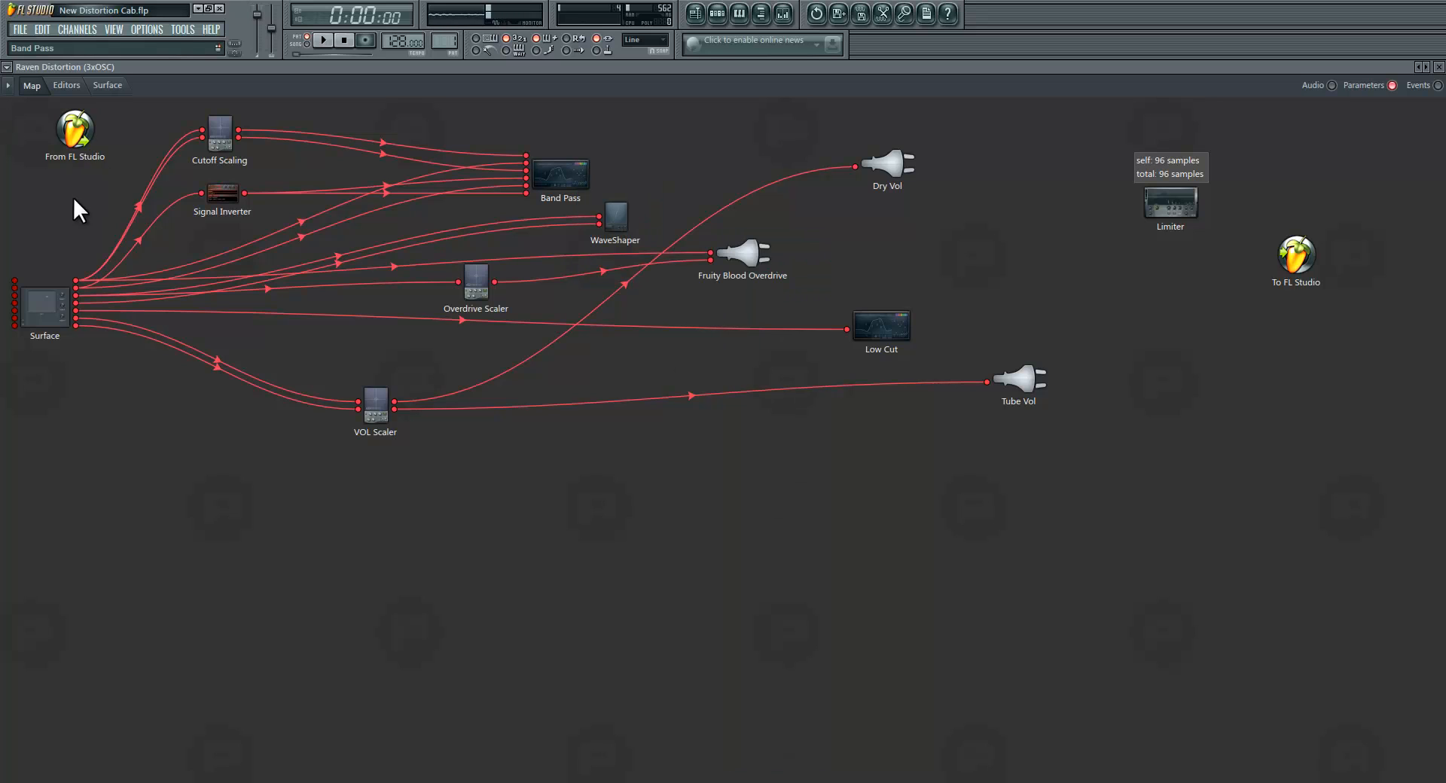
# Step: Examine the options of the Band 4 frequency control in the Band Pass editor
pyautogui.click(74, 86)
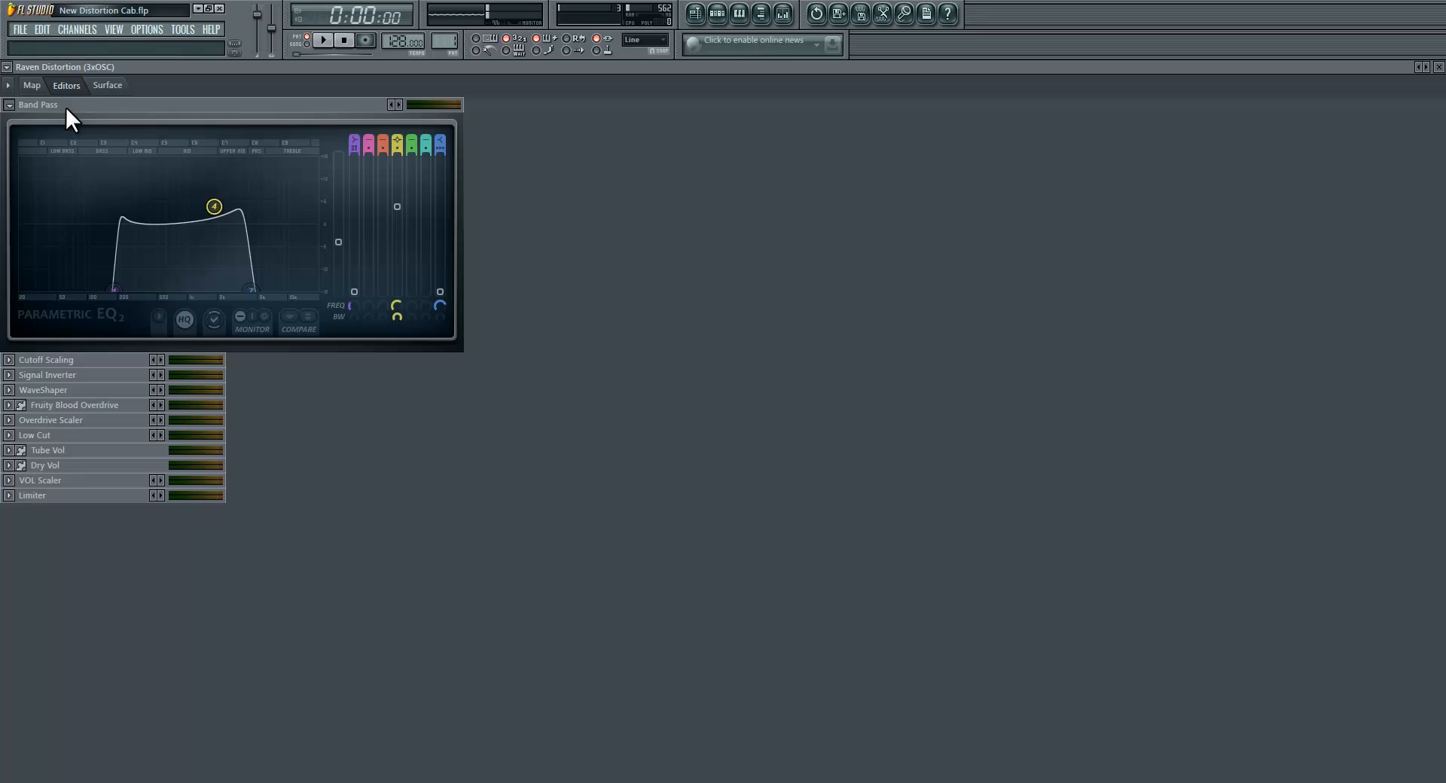
pyautogui.rightClick(399, 304)
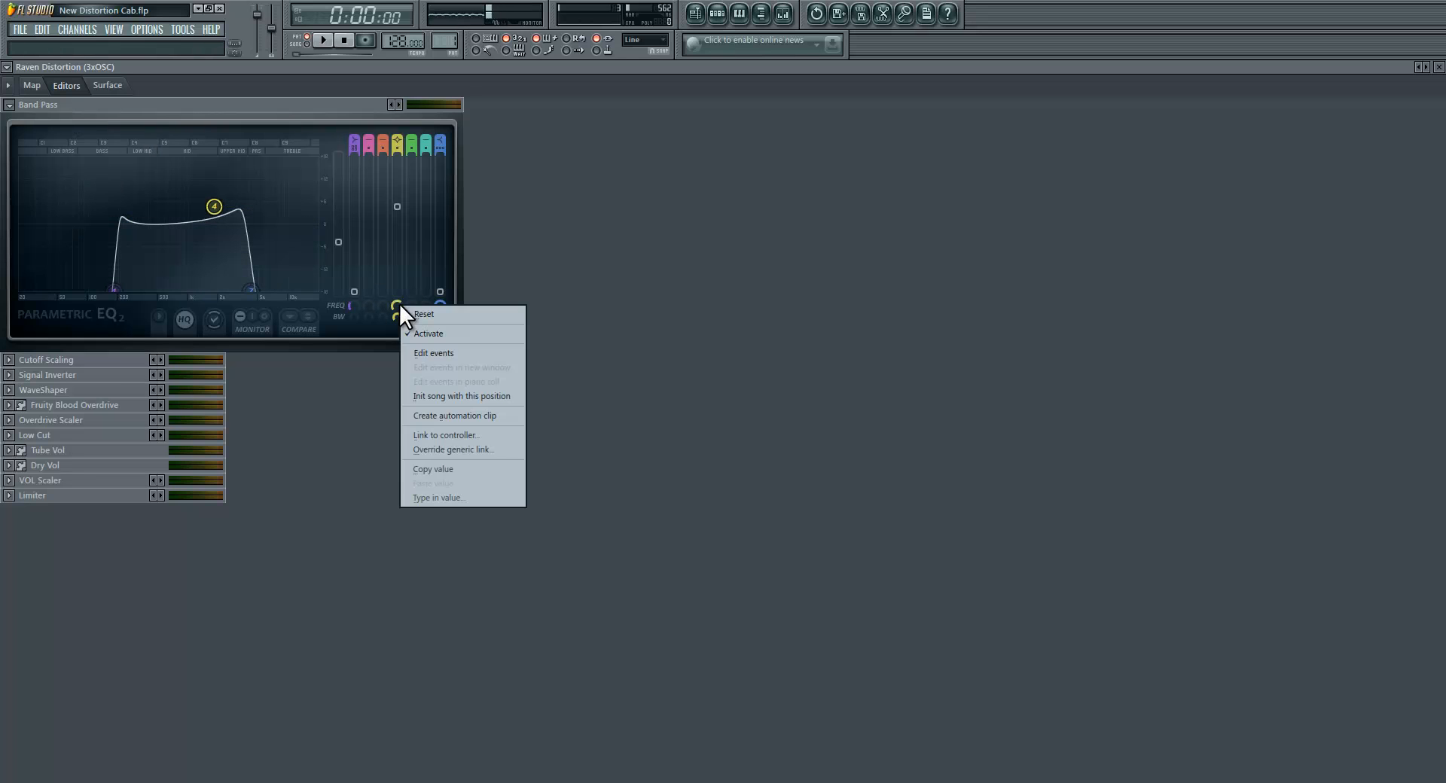
pyautogui.click(480, 334)
# Step: Shift the Surface module slightly down in the map
pyautogui.click(32, 86)
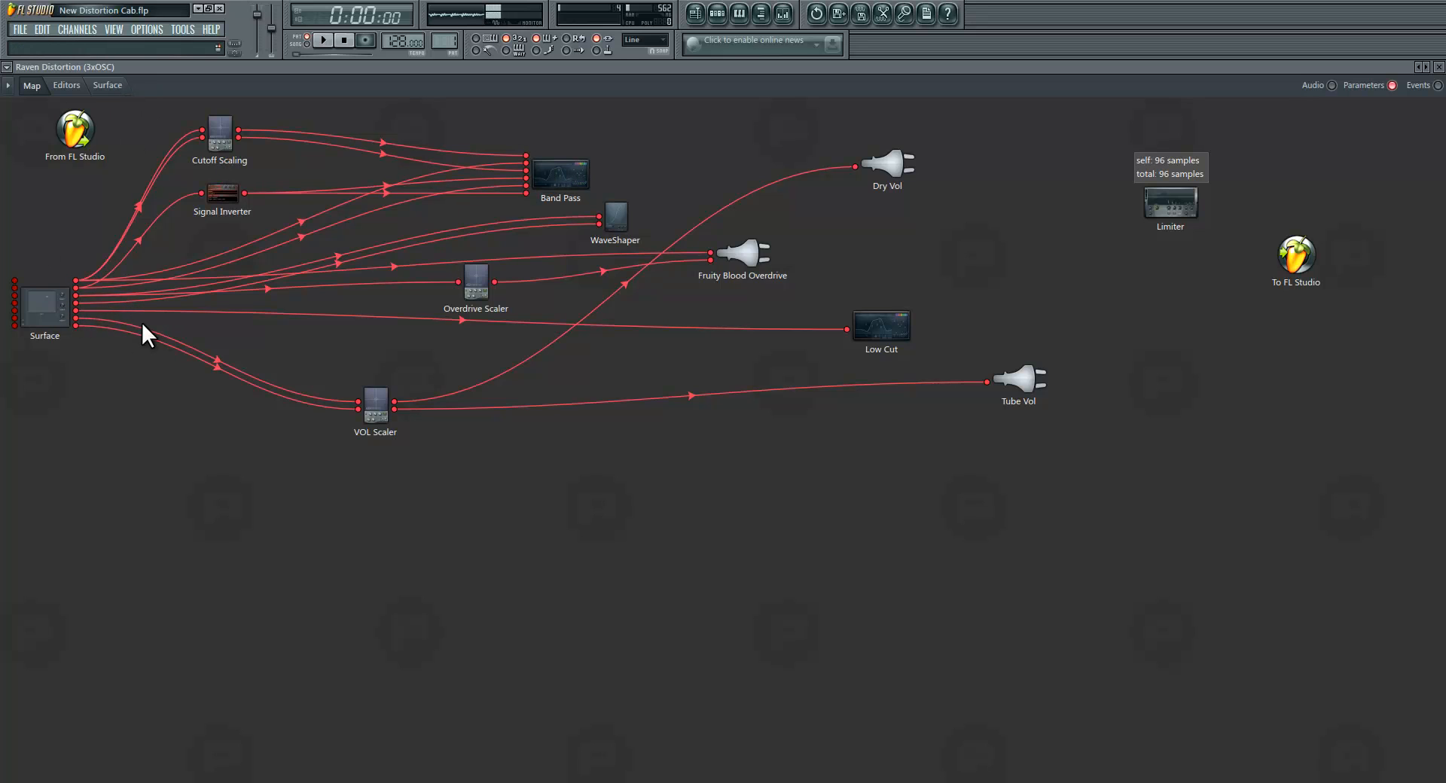
pyautogui.moveTo(47, 315); pyautogui.dragTo(38, 328)
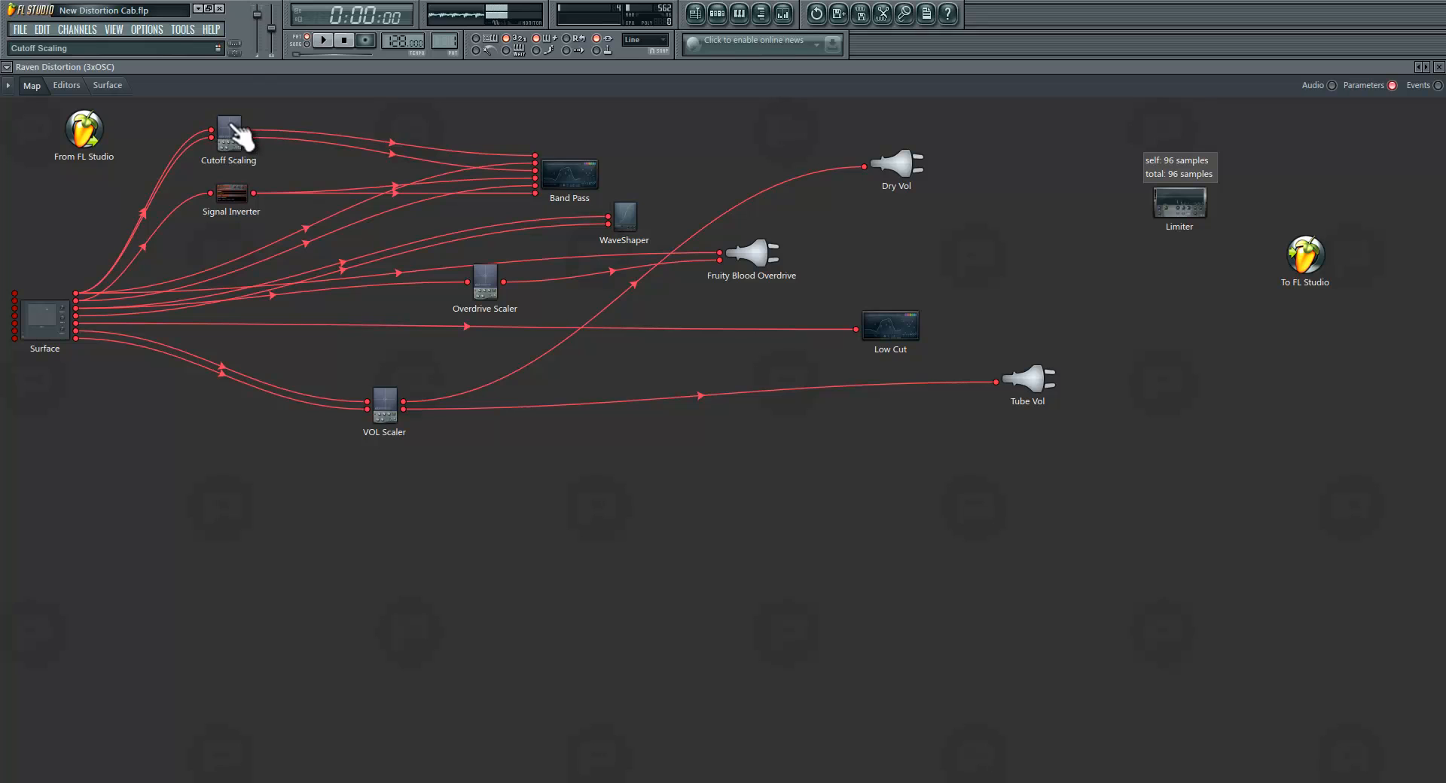
# Step: Expand the Cutoff Scaling editor, show its X-axis settings and move its X-Y point near the pad's centre
pyautogui.click(67, 85)
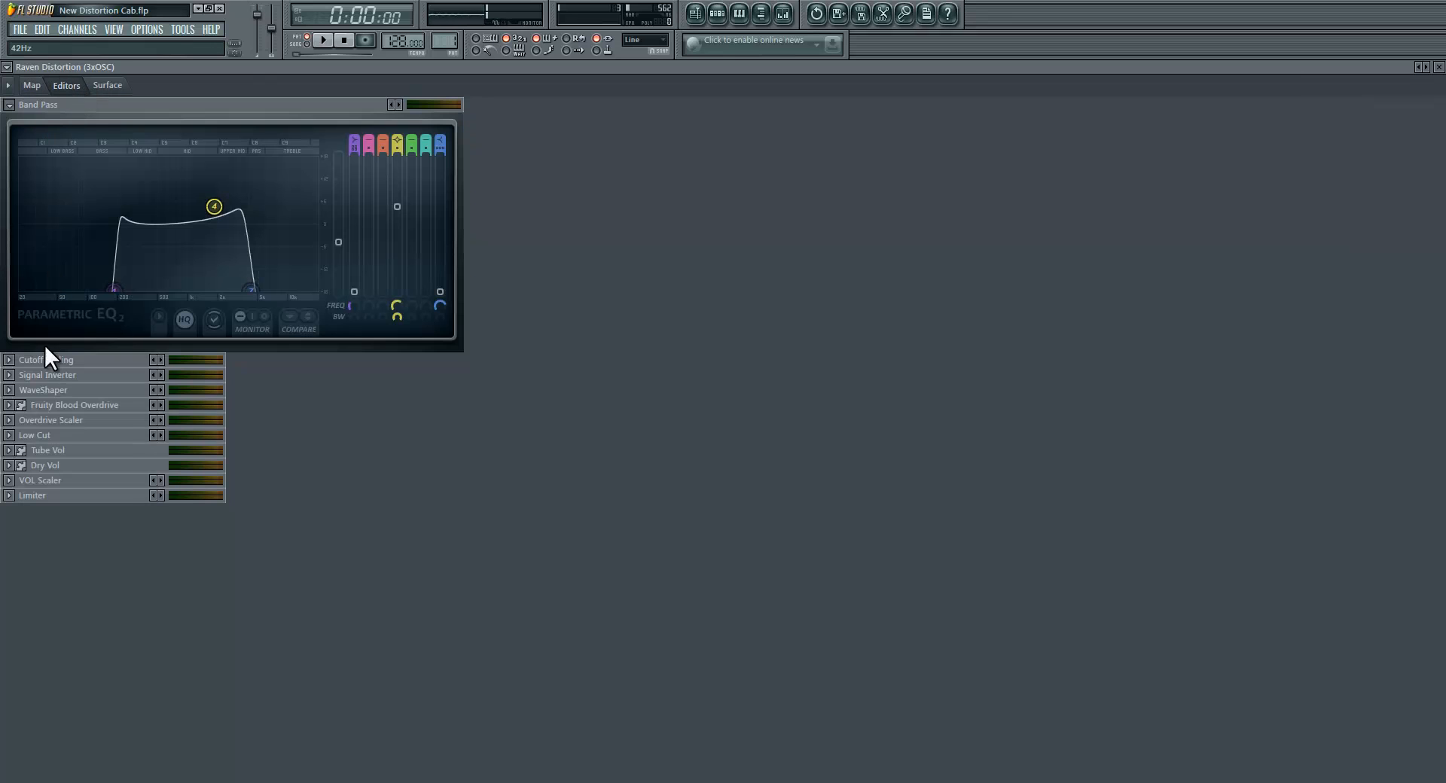
pyautogui.click(8, 359)
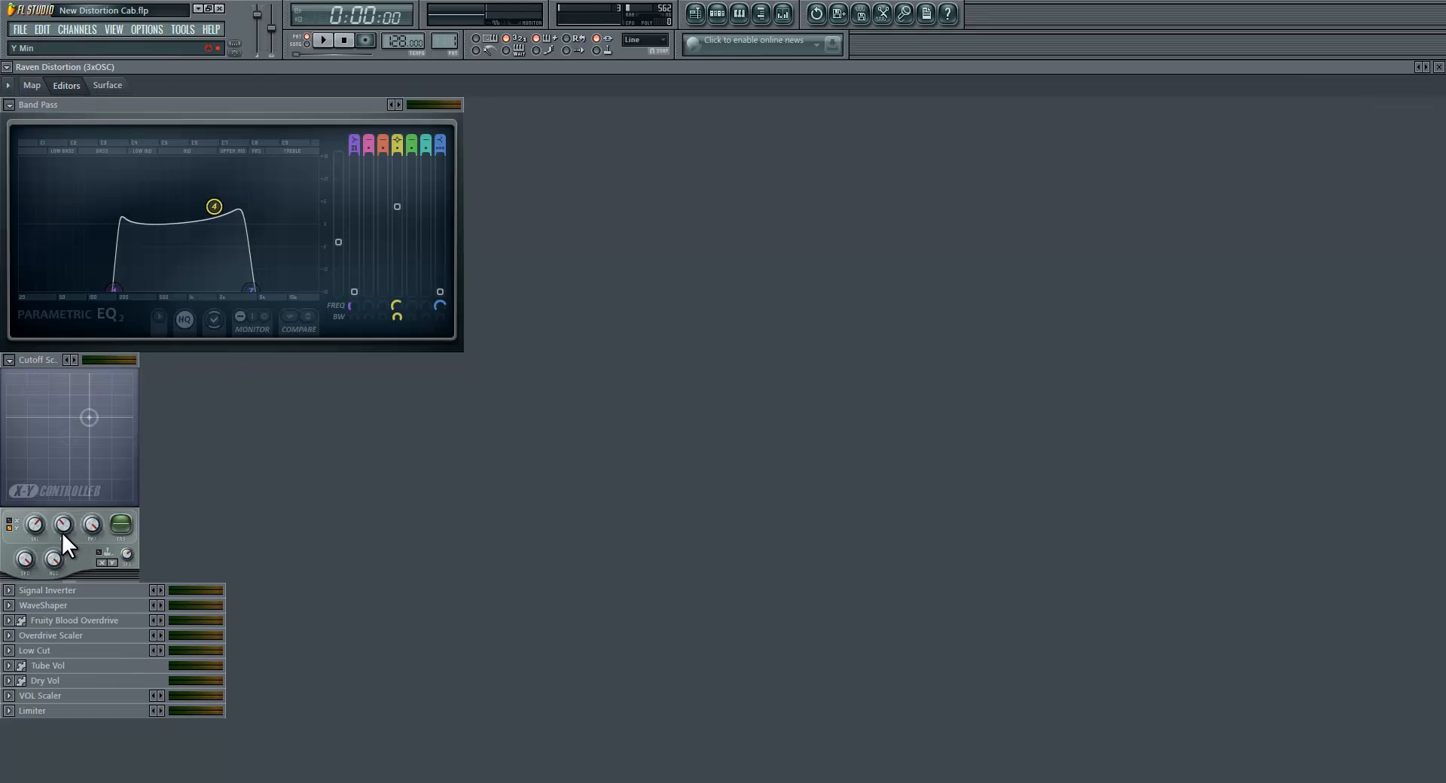
pyautogui.click(10, 520)
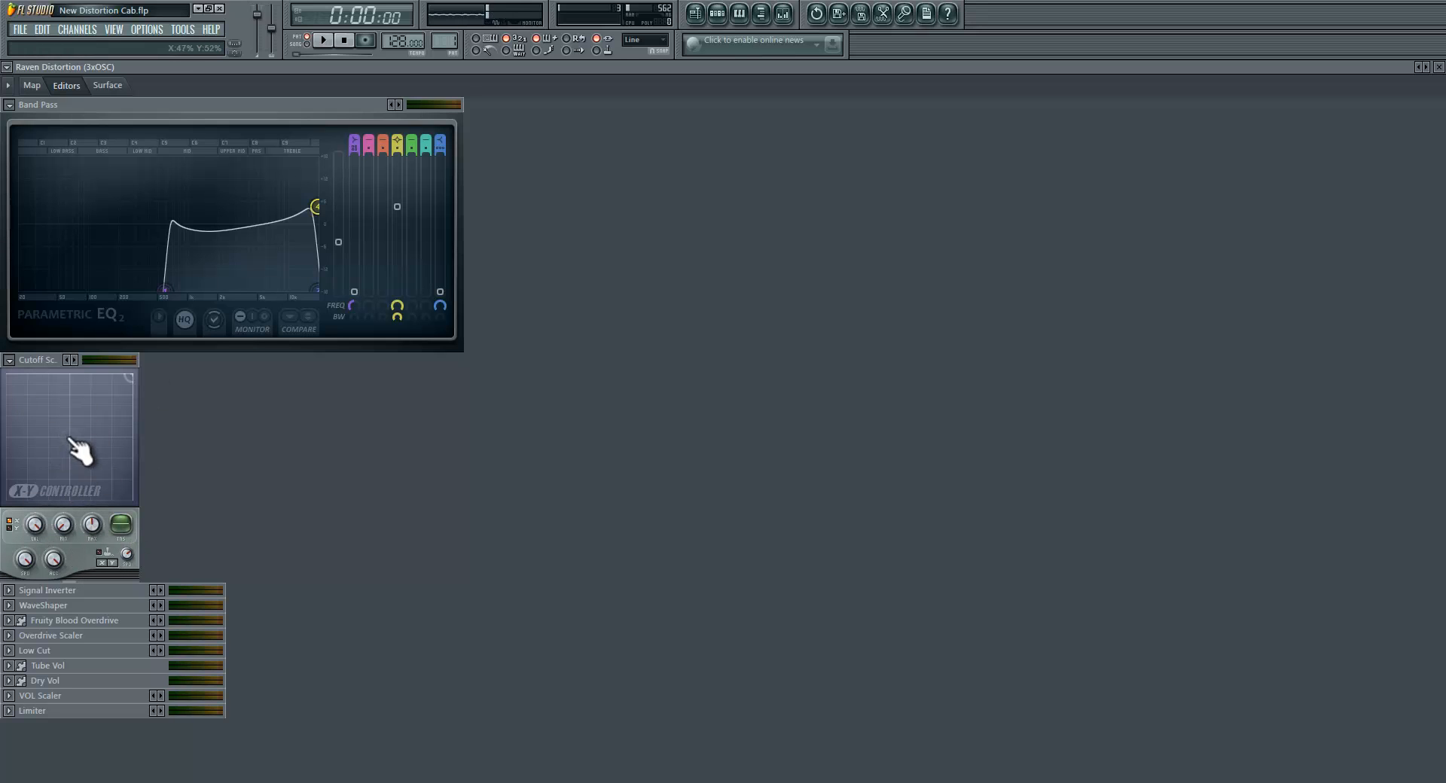
pyautogui.moveTo(67, 438)
pyautogui.mouseDown()
pyautogui.moveTo(125, 513)
pyautogui.moveTo(48, 397)
pyautogui.moveTo(90, 472)
pyautogui.moveTo(7, 387)
pyautogui.moveTo(111, 459)
pyautogui.moveTo(78, 440)
pyautogui.mouseUp()
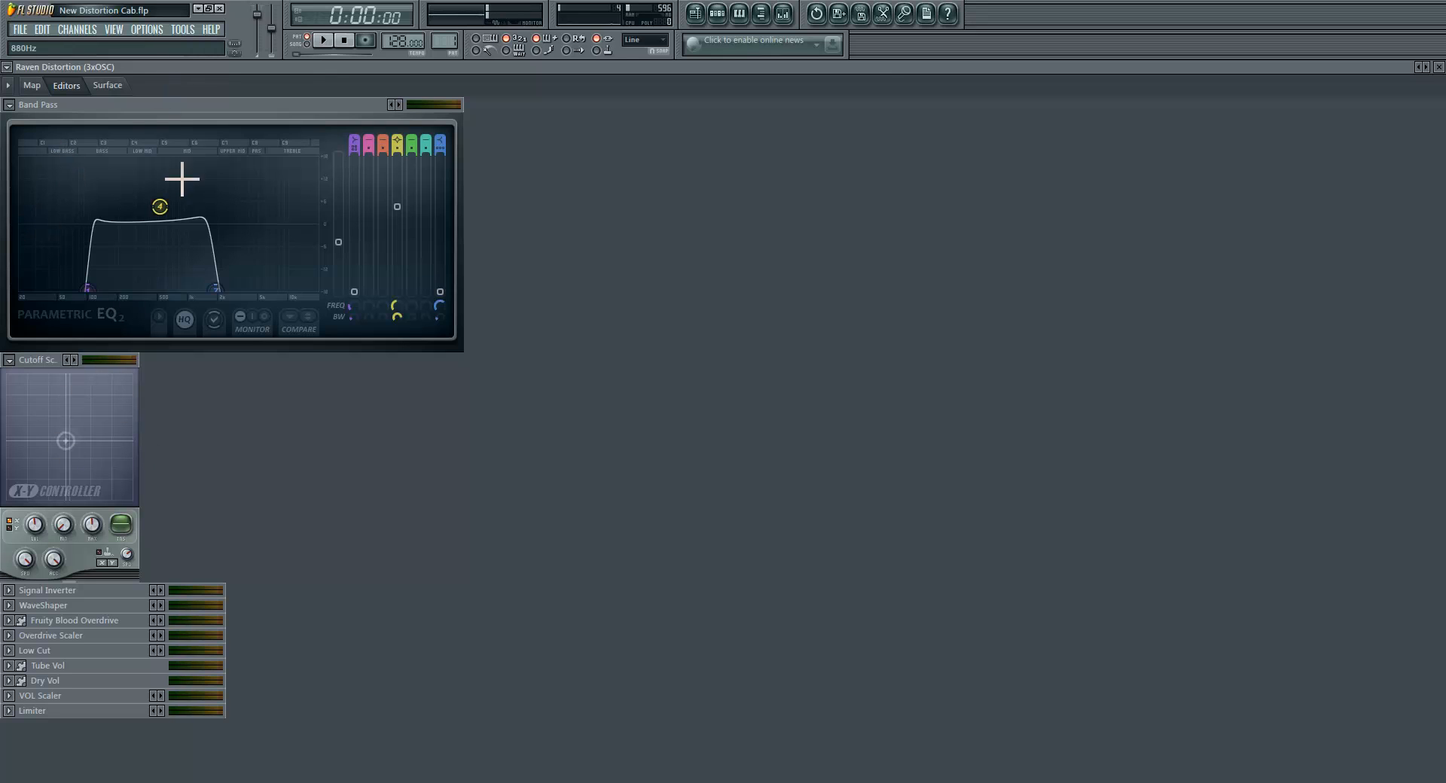
# Step: Compare the Band Pass curve with the surface knobs and trace the Band 7 width connection in the map
pyautogui.click(111, 85)
pyautogui.click(67, 85)
pyautogui.click(37, 85)
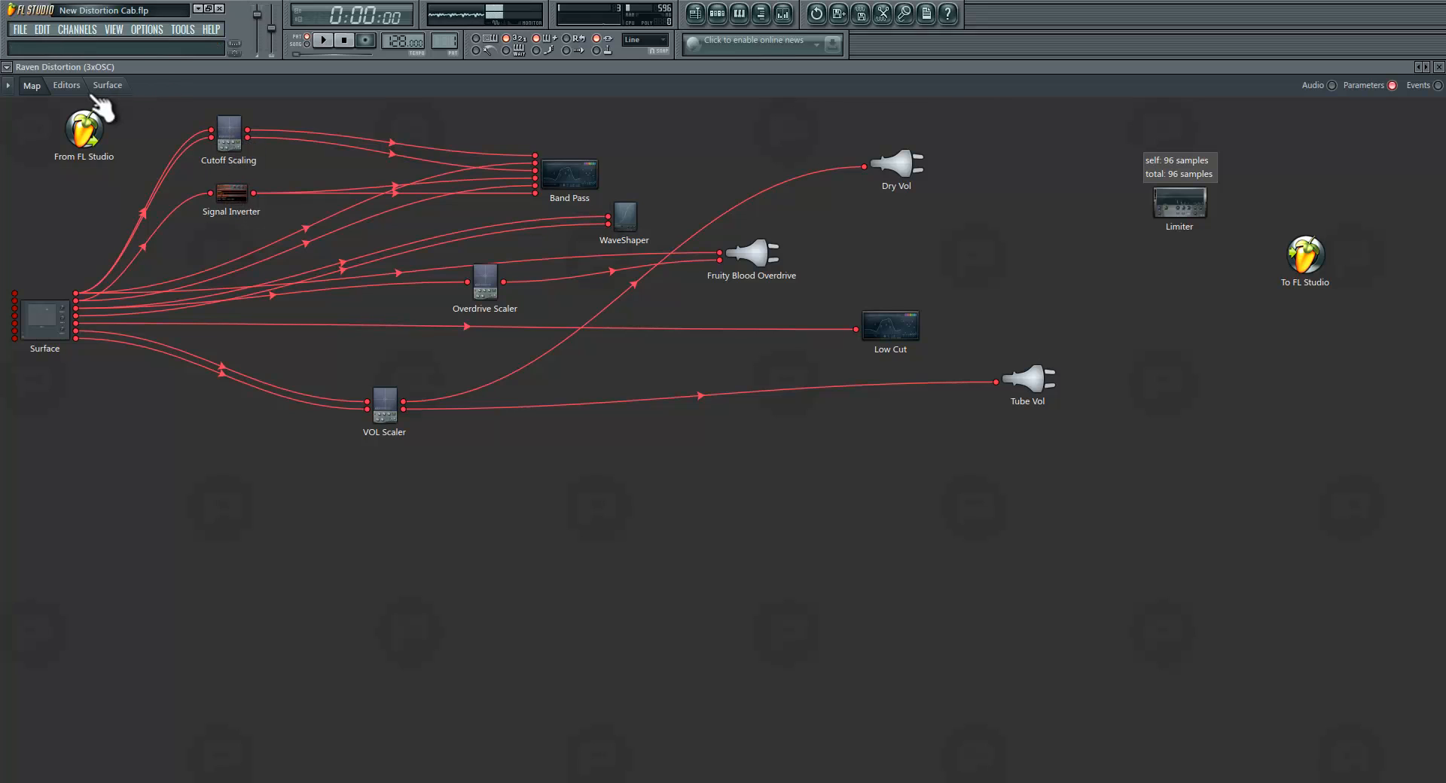
pyautogui.click(67, 85)
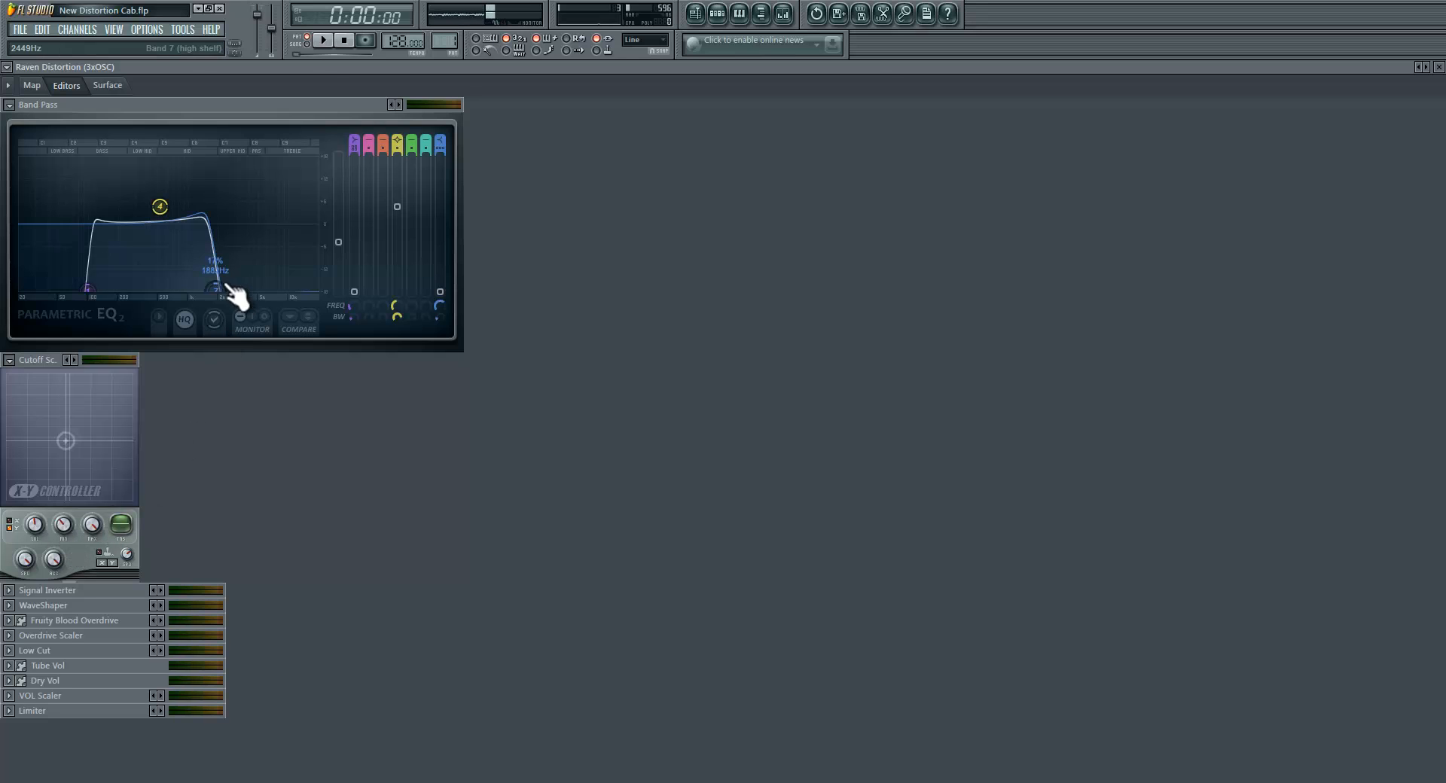
pyautogui.click(31, 86)
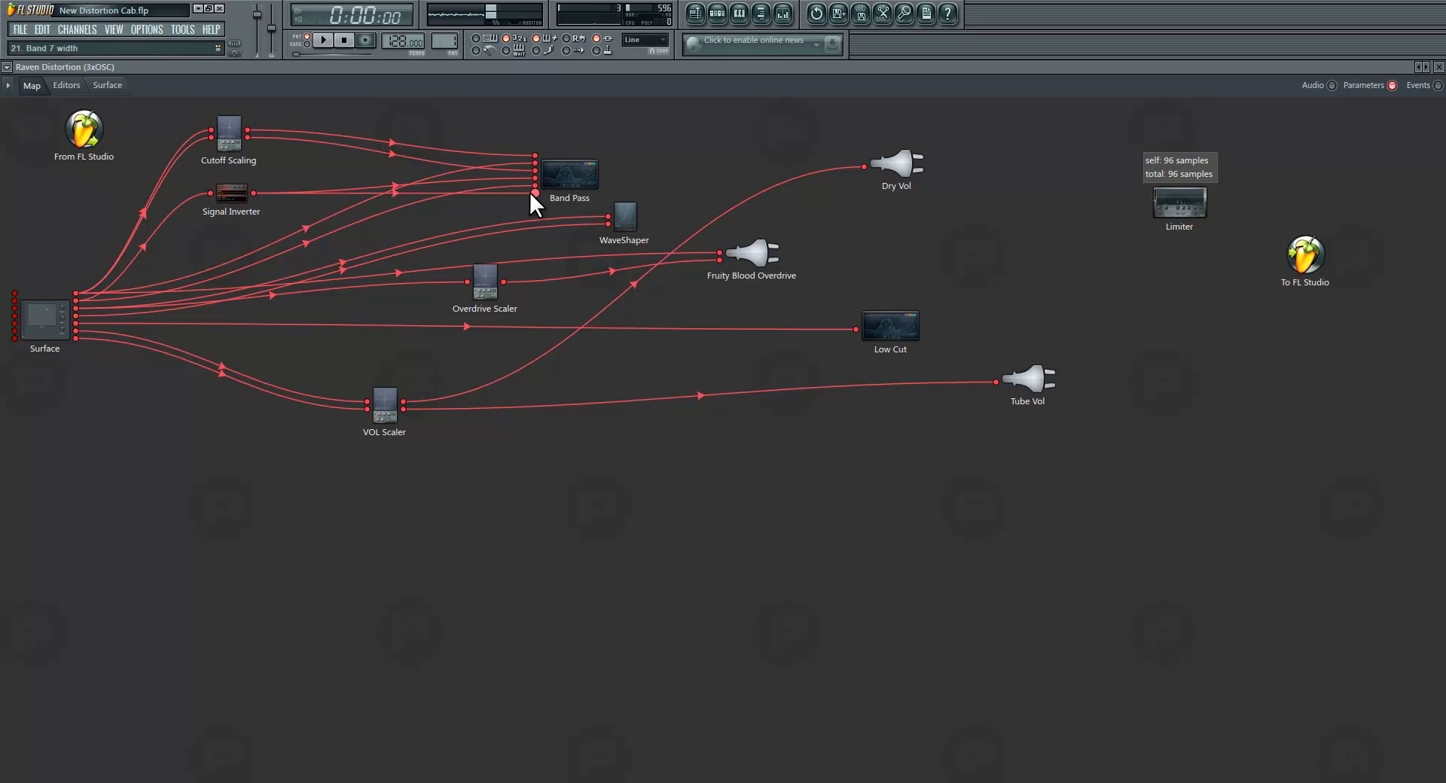
# Step: Review the Band Pass curve, then shift the Signal Inverter module slightly right and down in the map
pyautogui.click(66, 85)
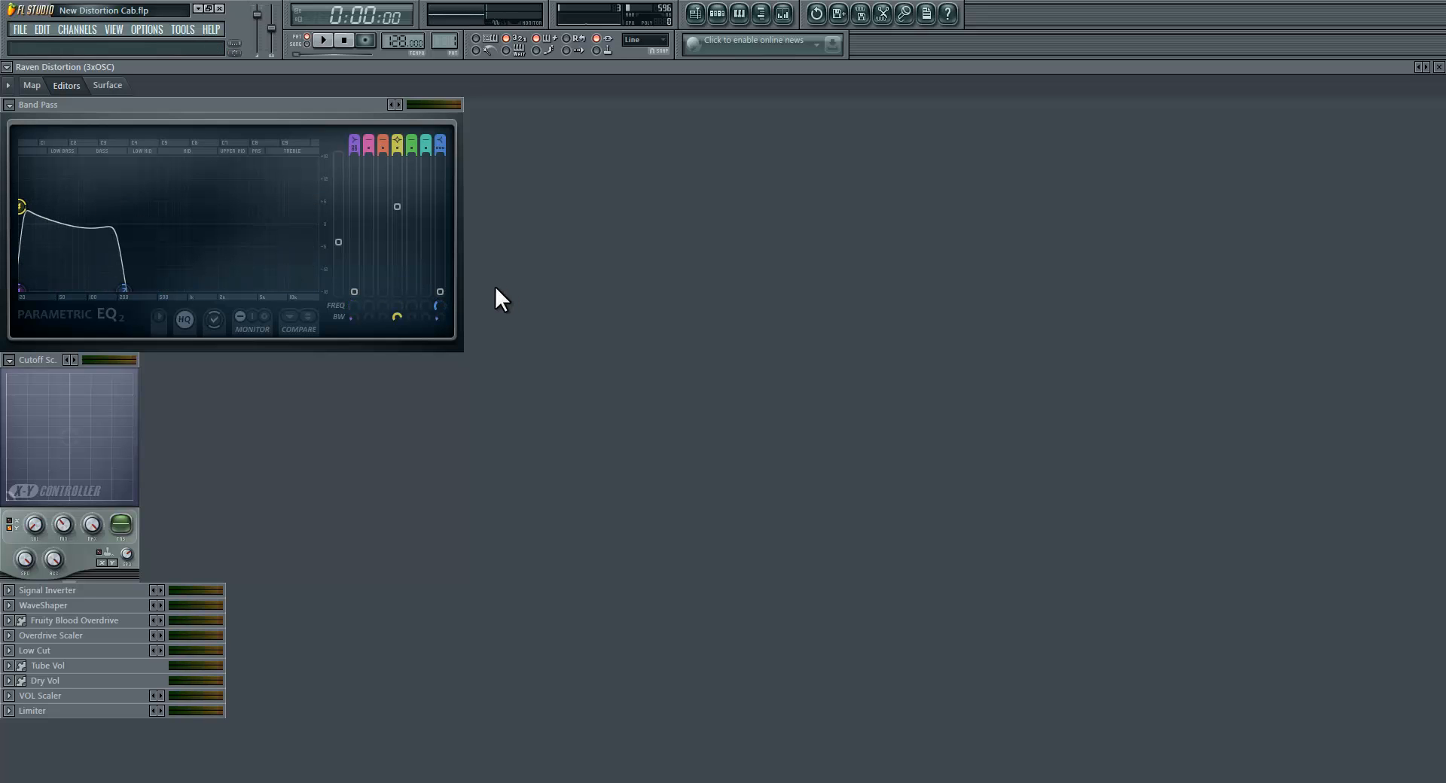
pyautogui.click(31, 86)
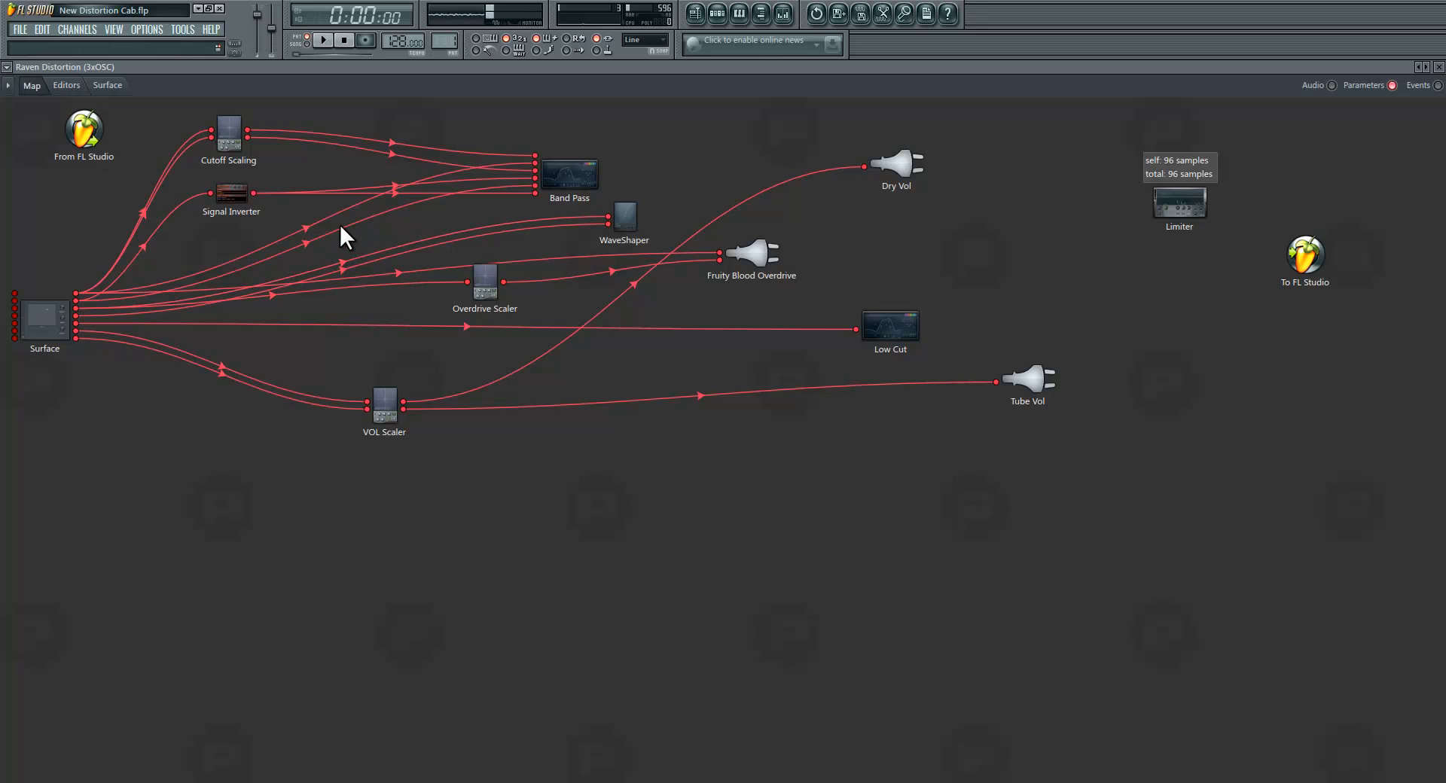
pyautogui.moveTo(238, 199); pyautogui.dragTo(241, 210)
# Step: Collapse the Band Pass and Cutoff Scaling editors, expand Signal Inverter and turn its formula knob a down and back up
pyautogui.click(68, 85)
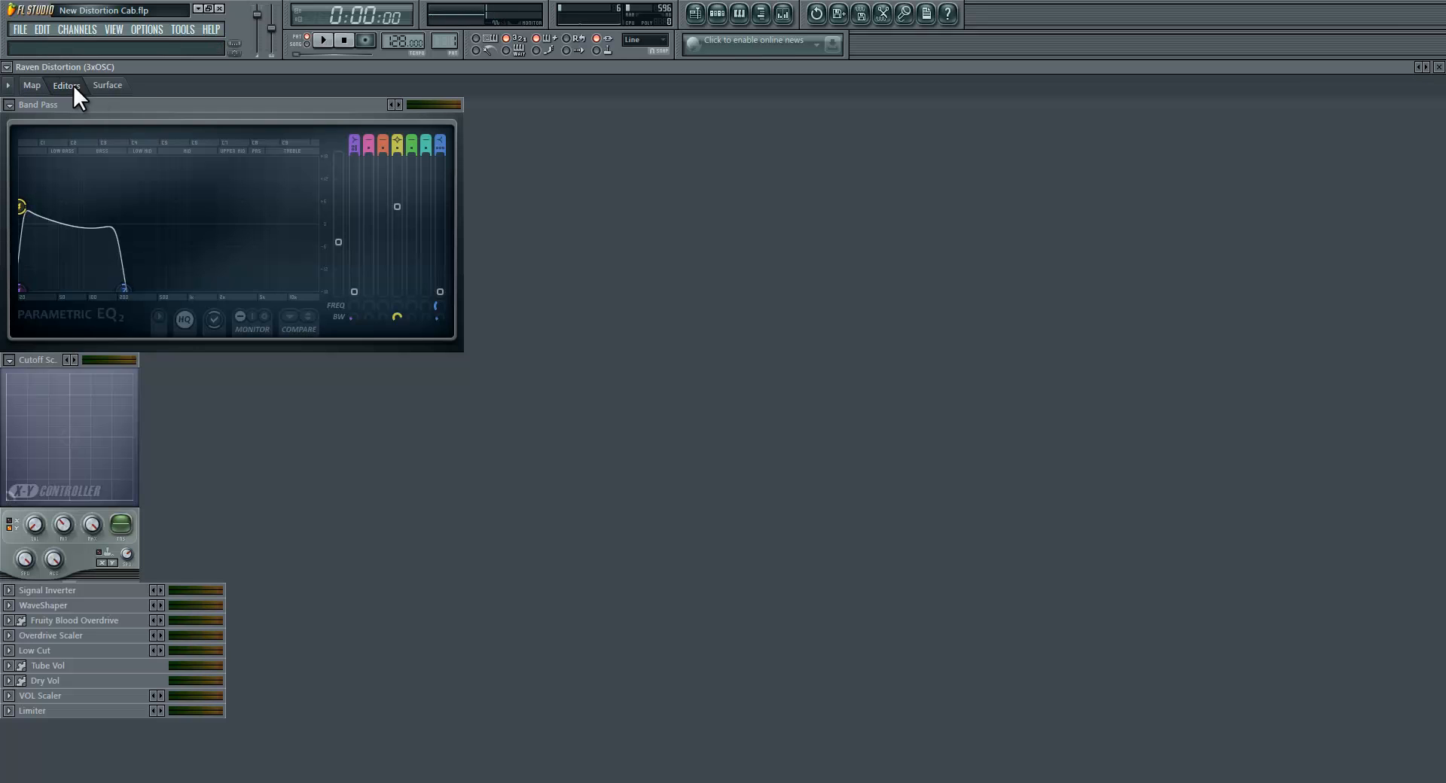
pyautogui.click(9, 105)
pyautogui.click(9, 120)
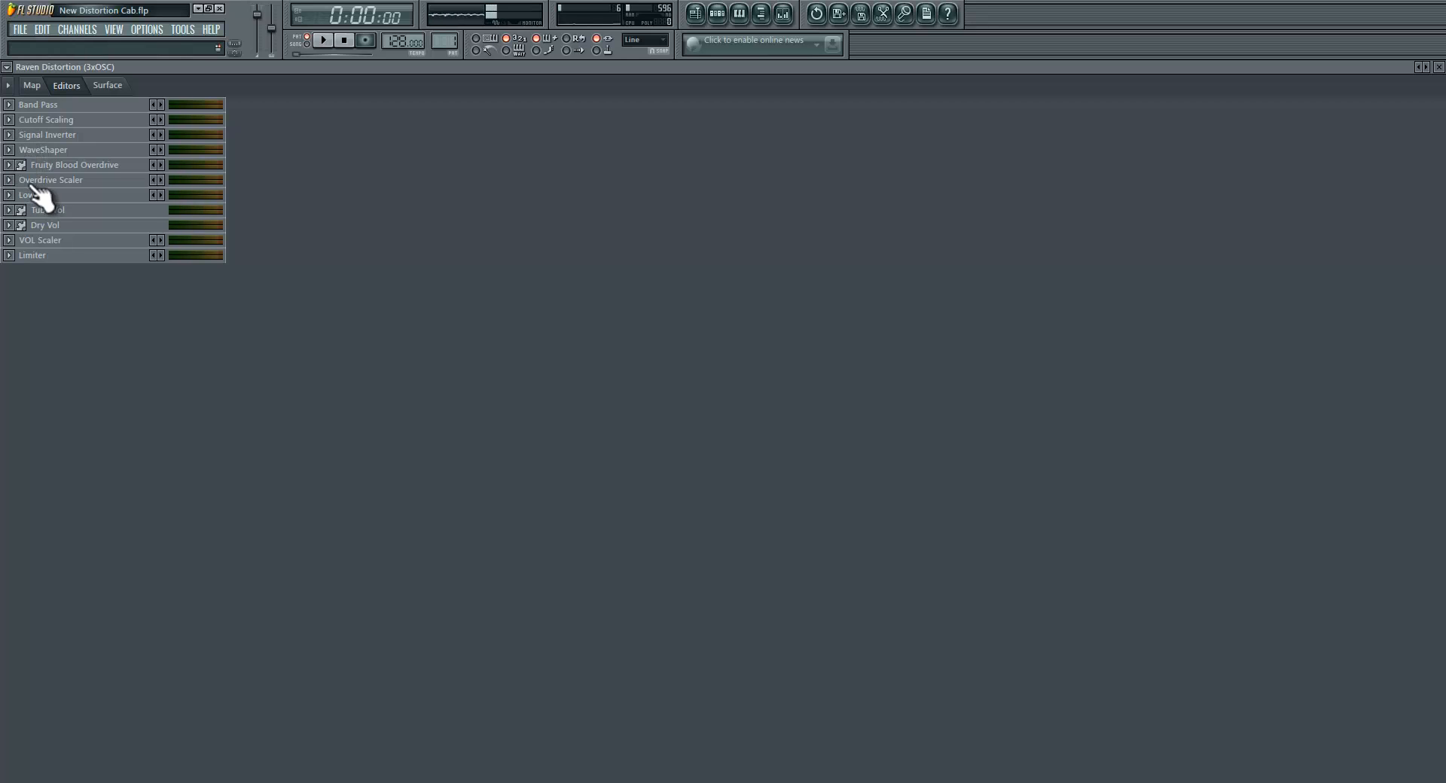
pyautogui.click(9, 135)
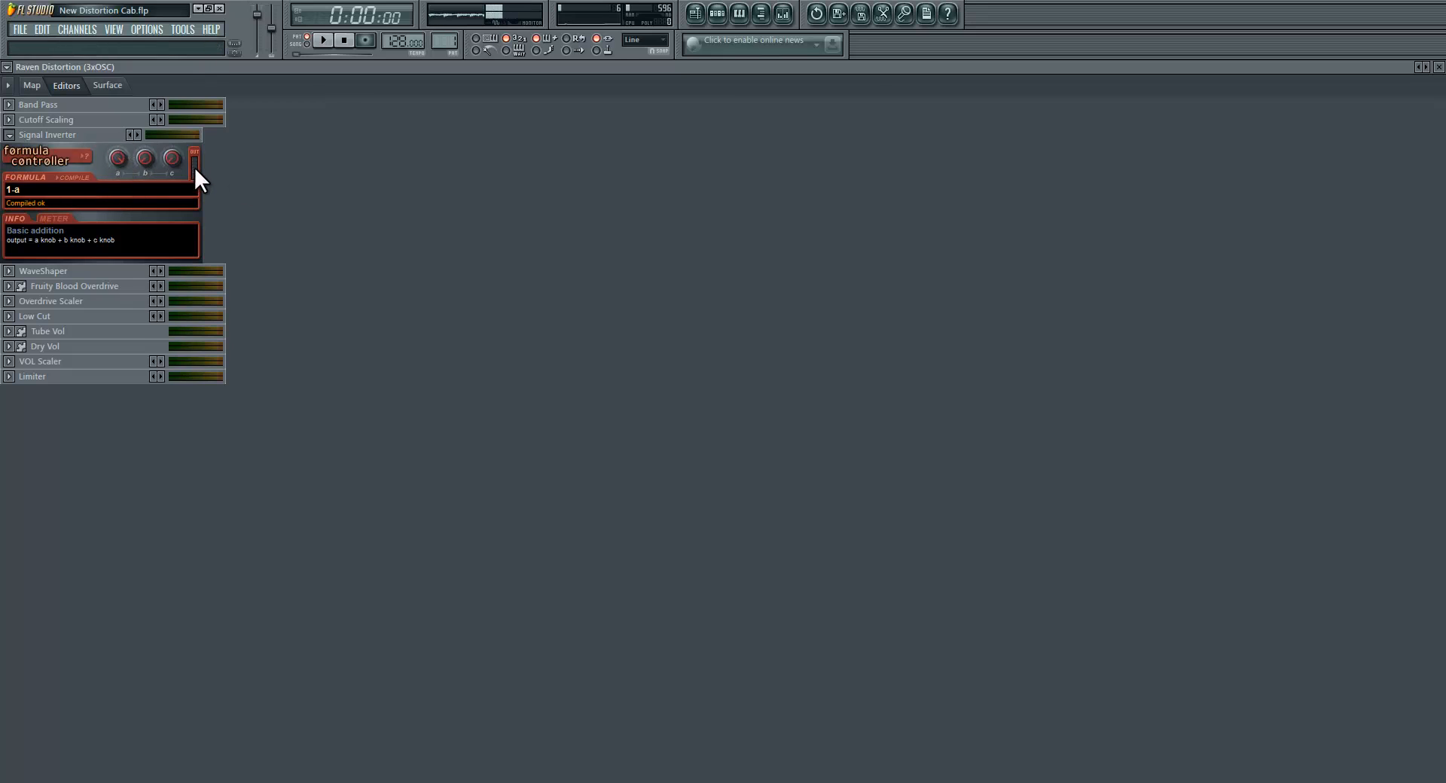
pyautogui.moveTo(119, 152); pyautogui.dragTo(119, 260)
pyautogui.moveTo(119, 162); pyautogui.dragTo(130, 77)
# Step: Compare the Band Pass curve with the Signal Inverter formula, then collapse both editors
pyautogui.click(14, 105)
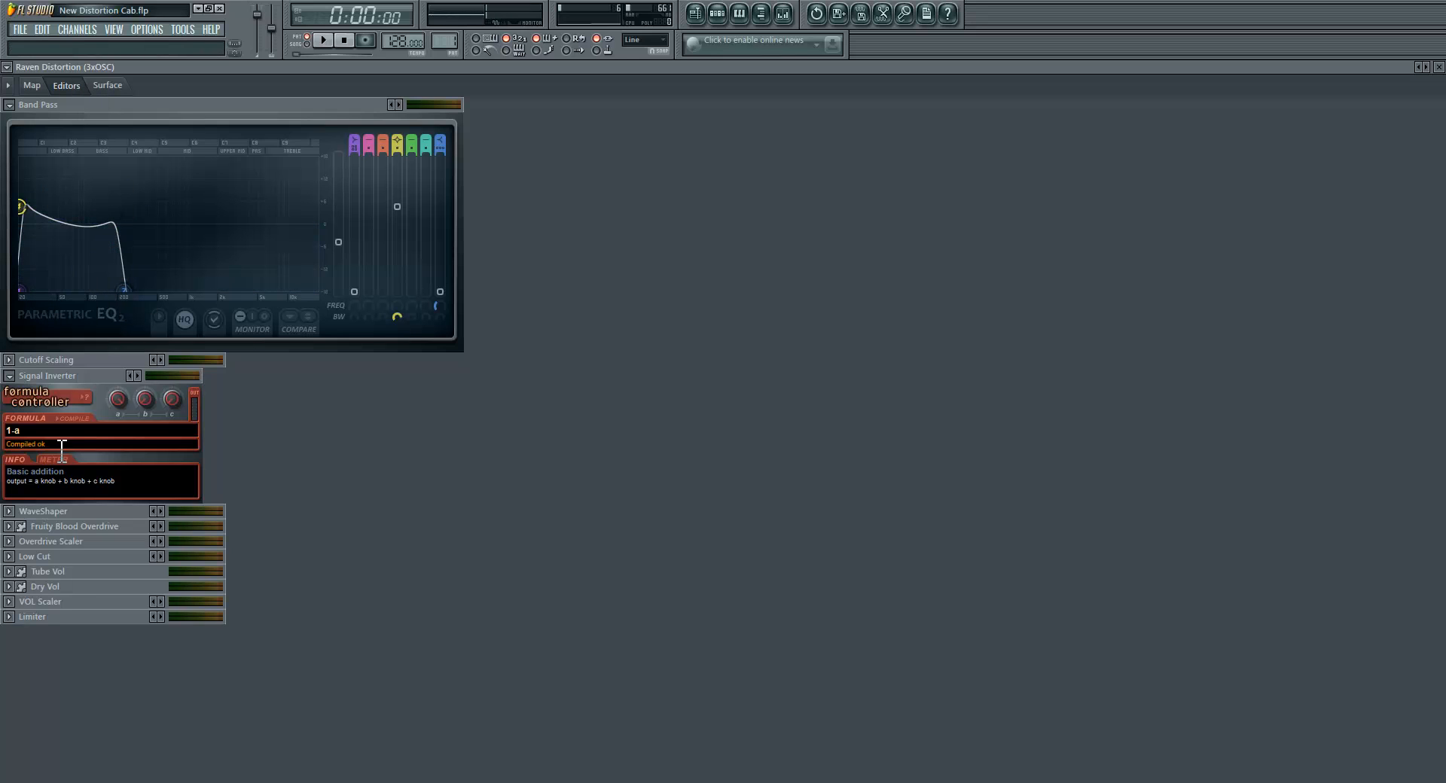
pyautogui.click(10, 376)
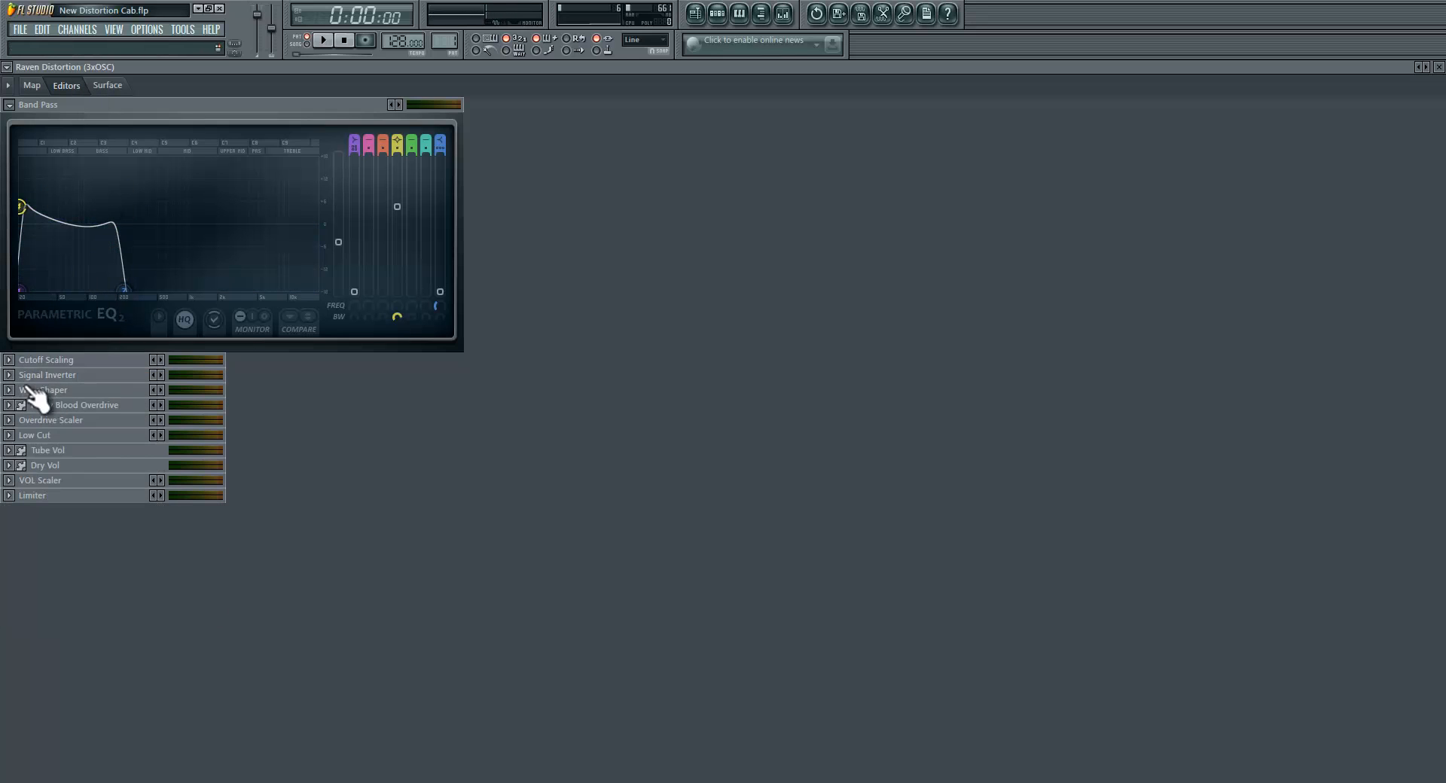
pyautogui.click(16, 110)
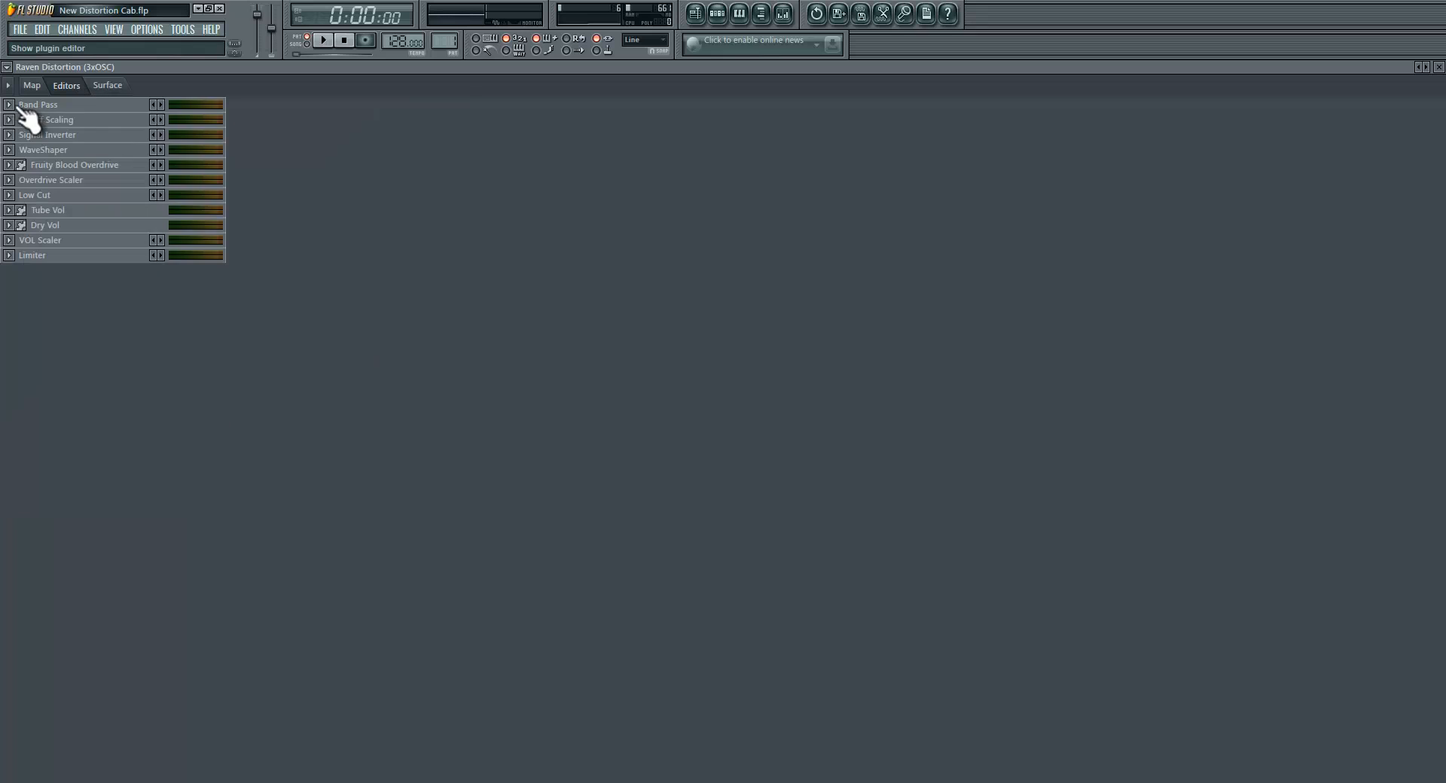
# Step: Expand the Low Cut editor and examine its curve alongside the surface controls and its map connection
pyautogui.click(107, 86)
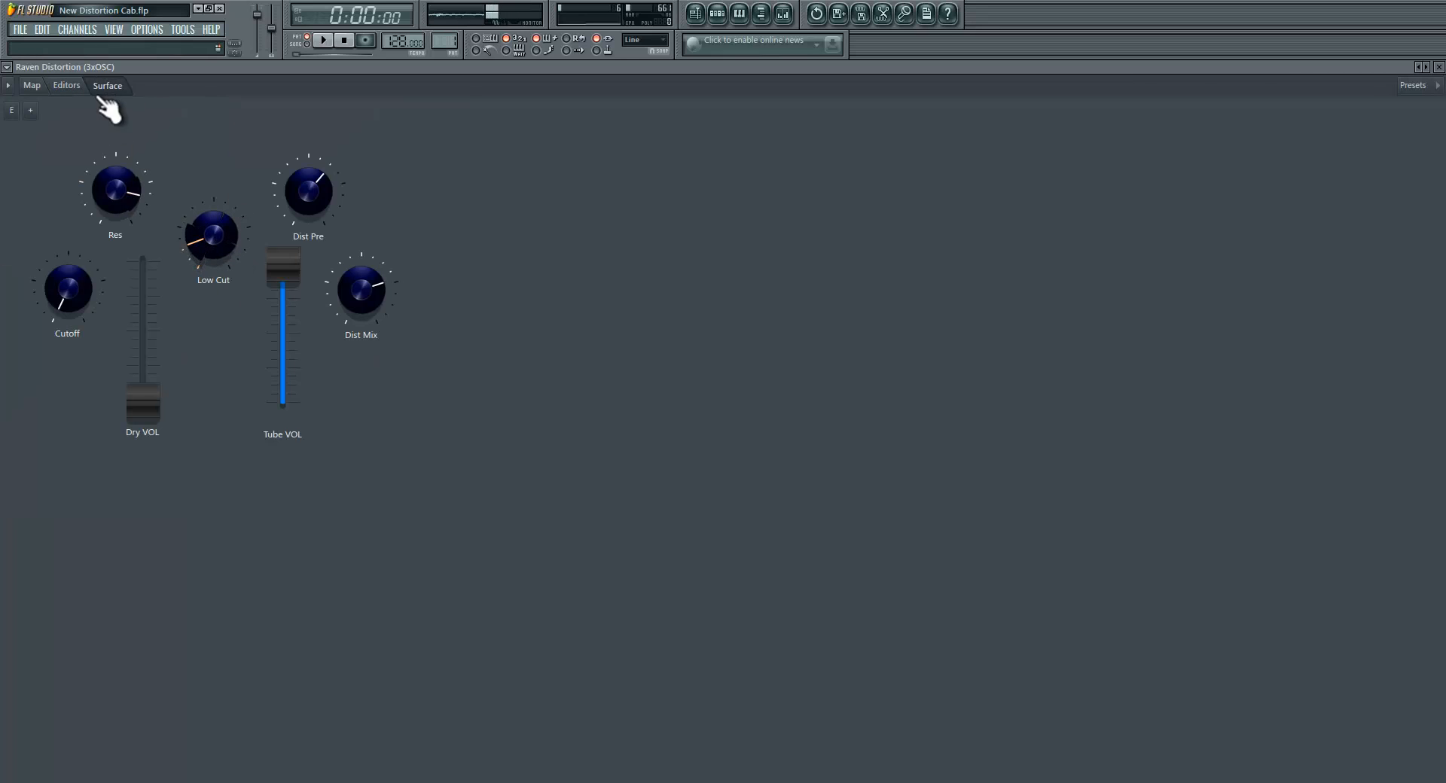
pyautogui.click(67, 86)
pyautogui.click(33, 86)
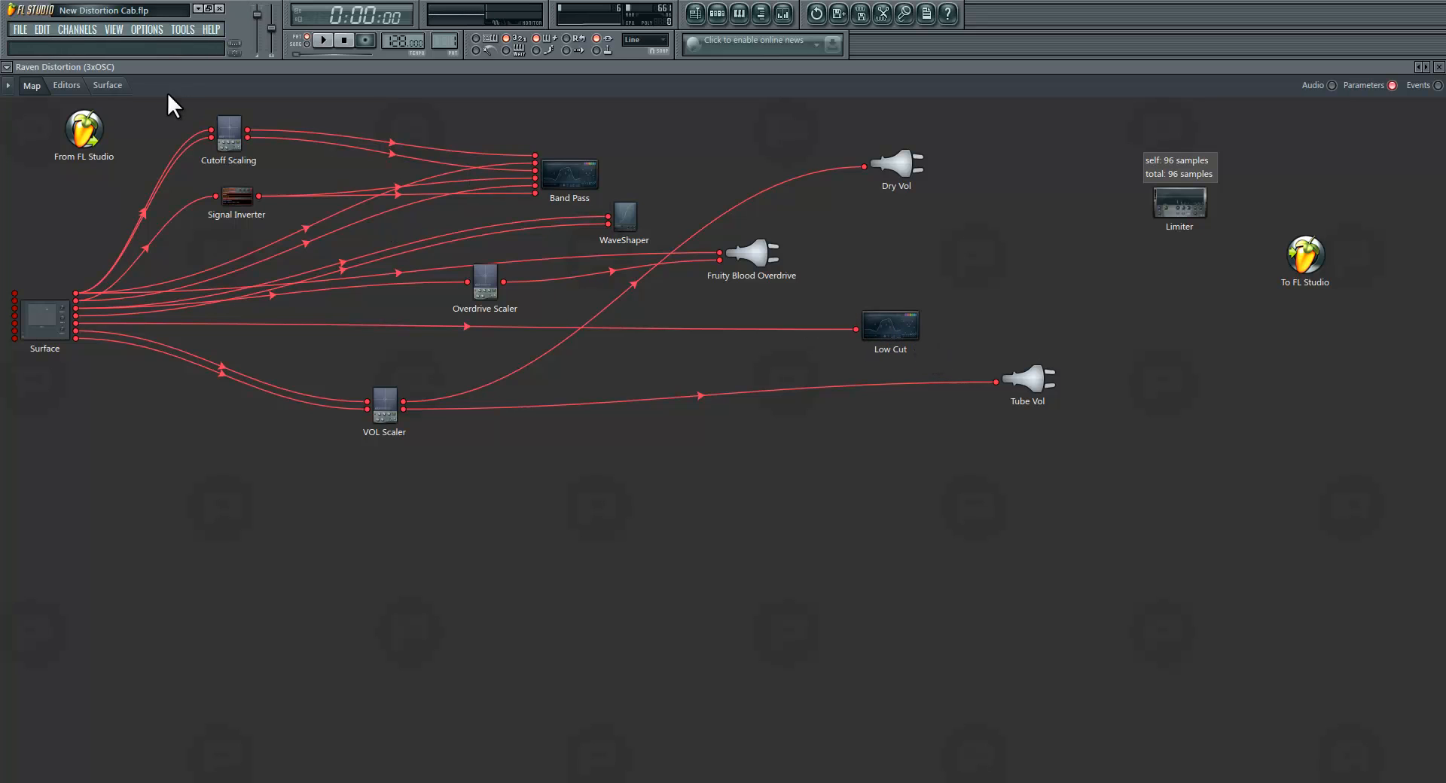
pyautogui.click(107, 85)
pyautogui.click(66, 85)
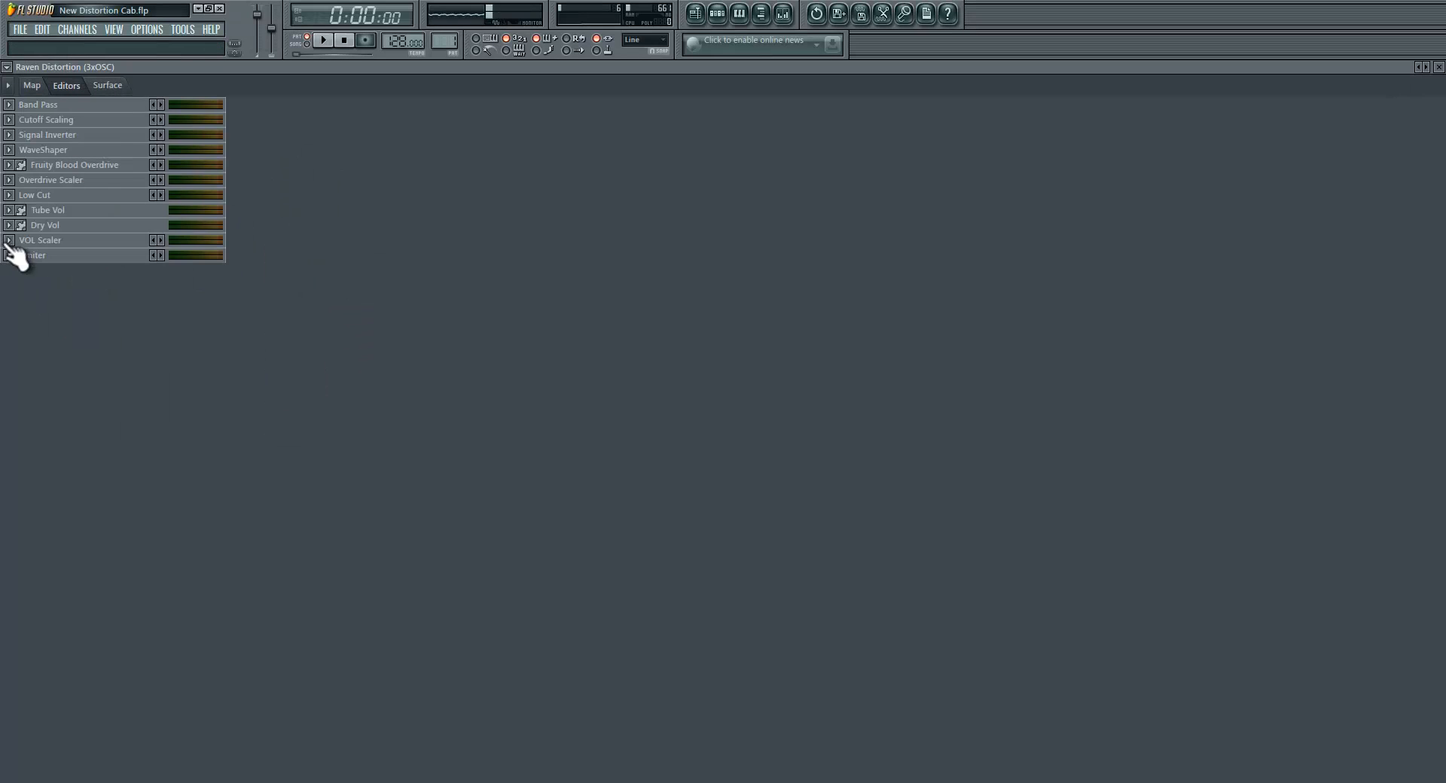
pyautogui.click(9, 196)
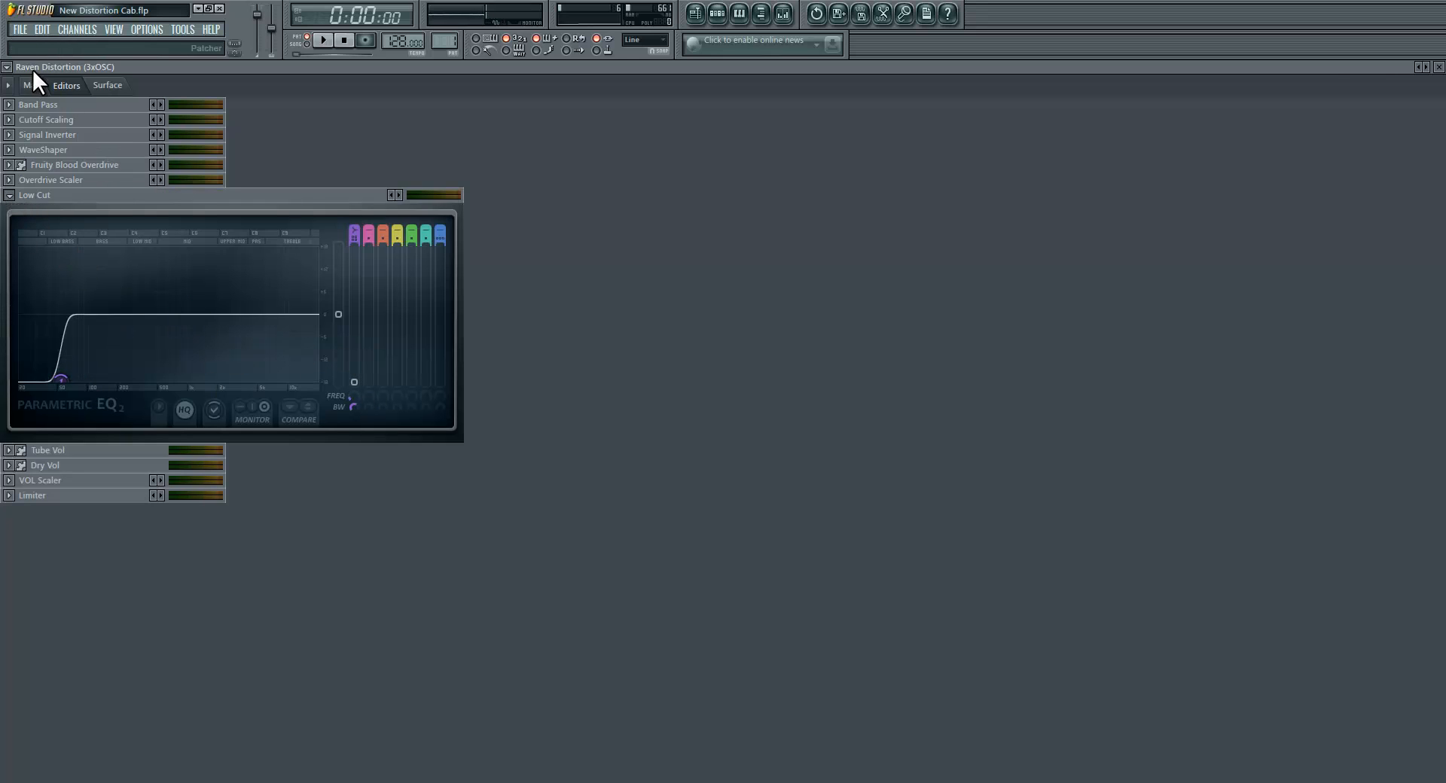
pyautogui.click(42, 85)
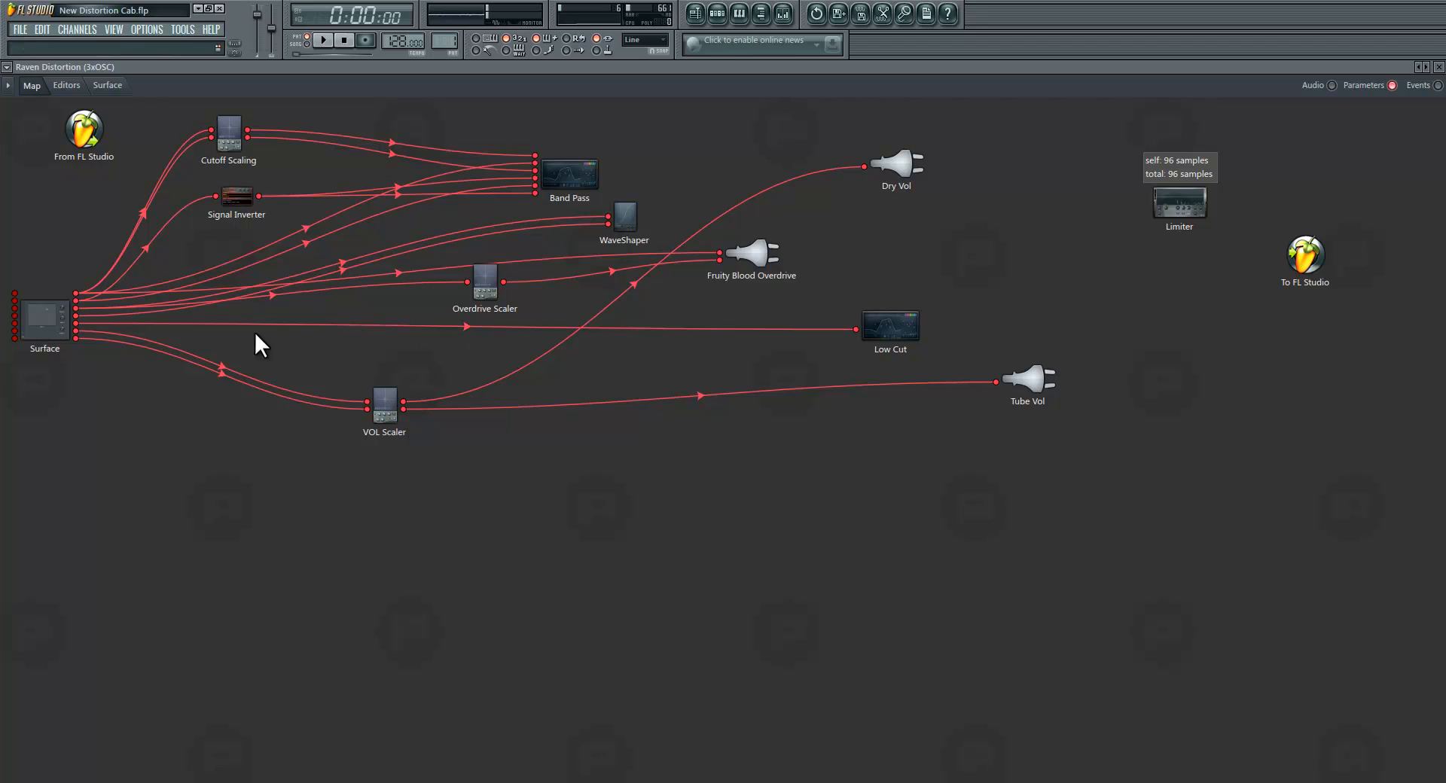
# Step: Turn the surface's Low Cut knob to minimum and switch off the spectrum monitor in the Low Cut editor
pyautogui.click(111, 85)
pyautogui.click(68, 85)
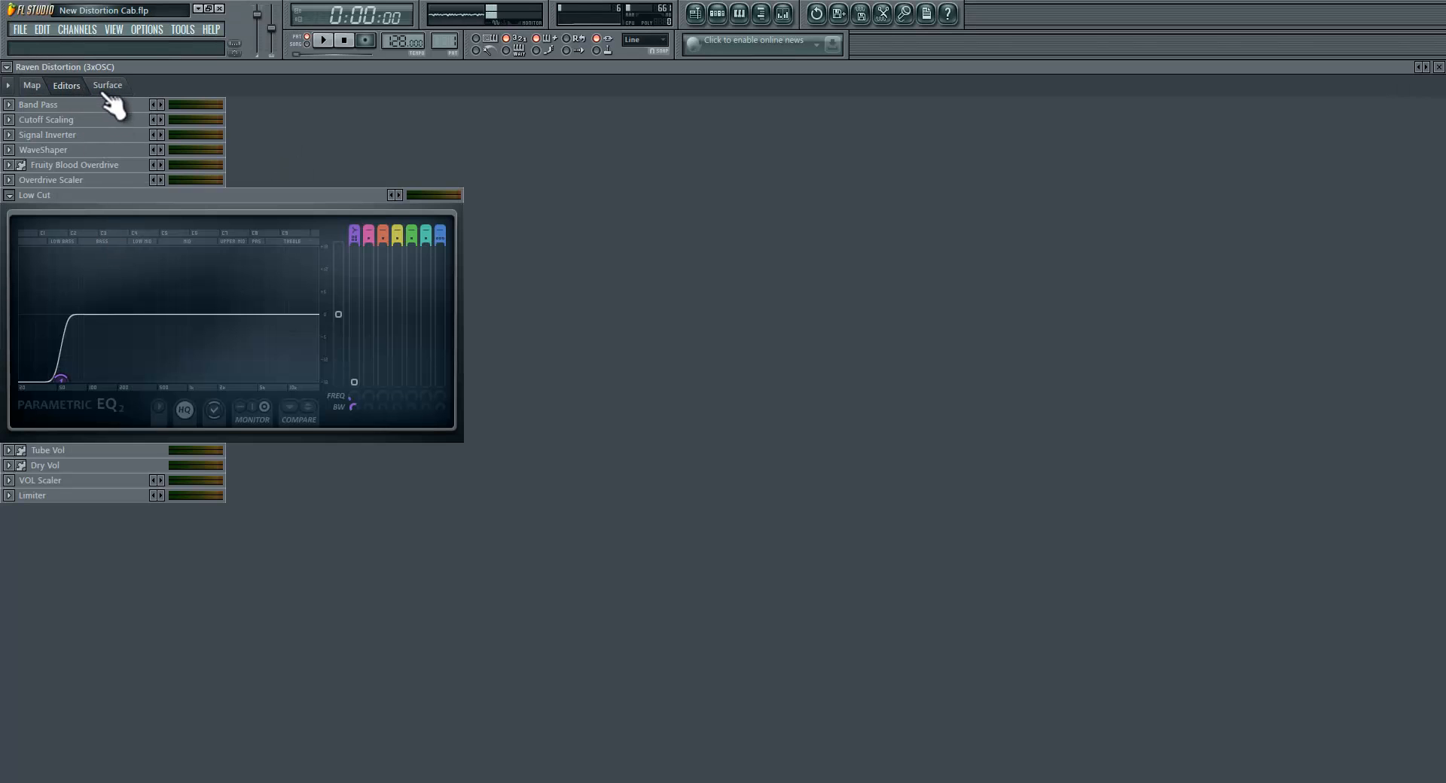
pyautogui.click(107, 86)
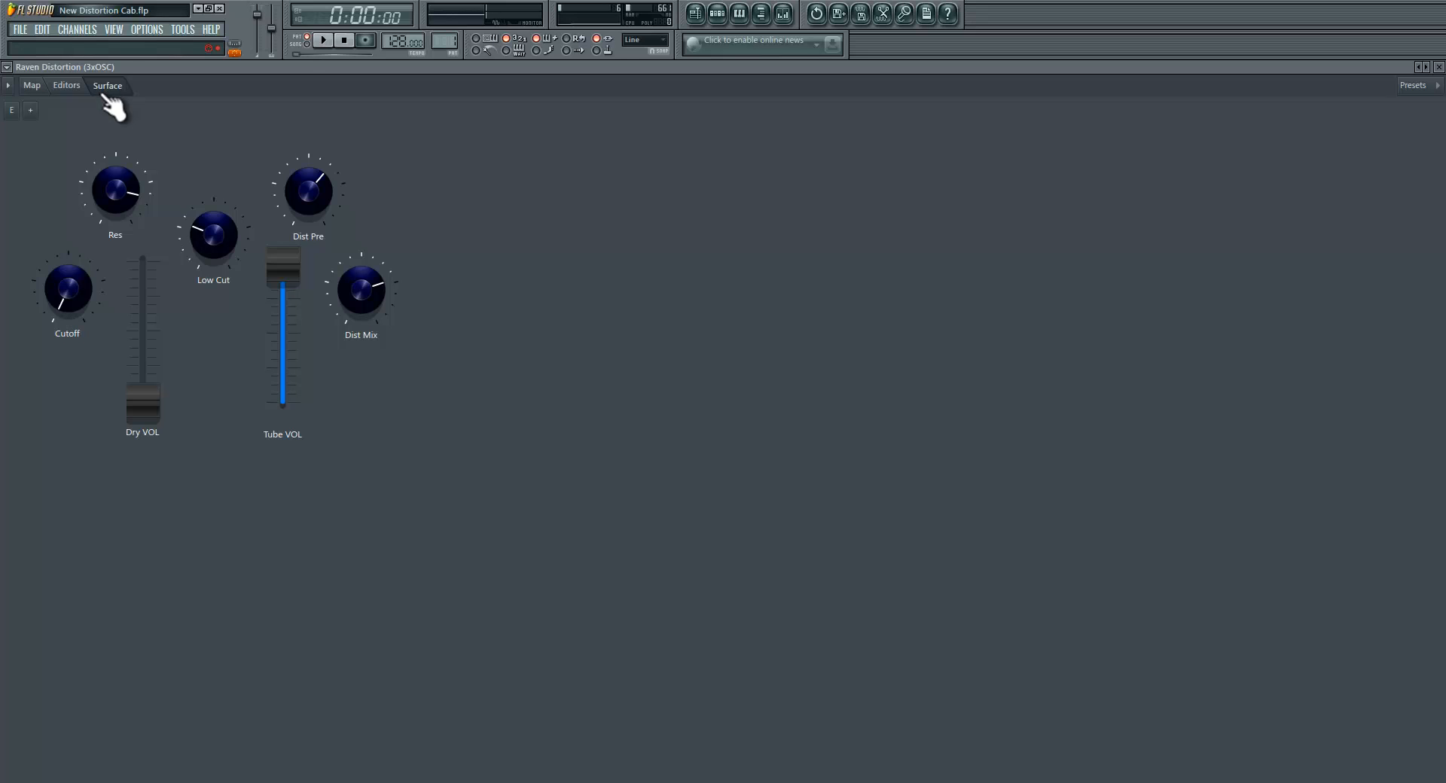
pyautogui.click(58, 88)
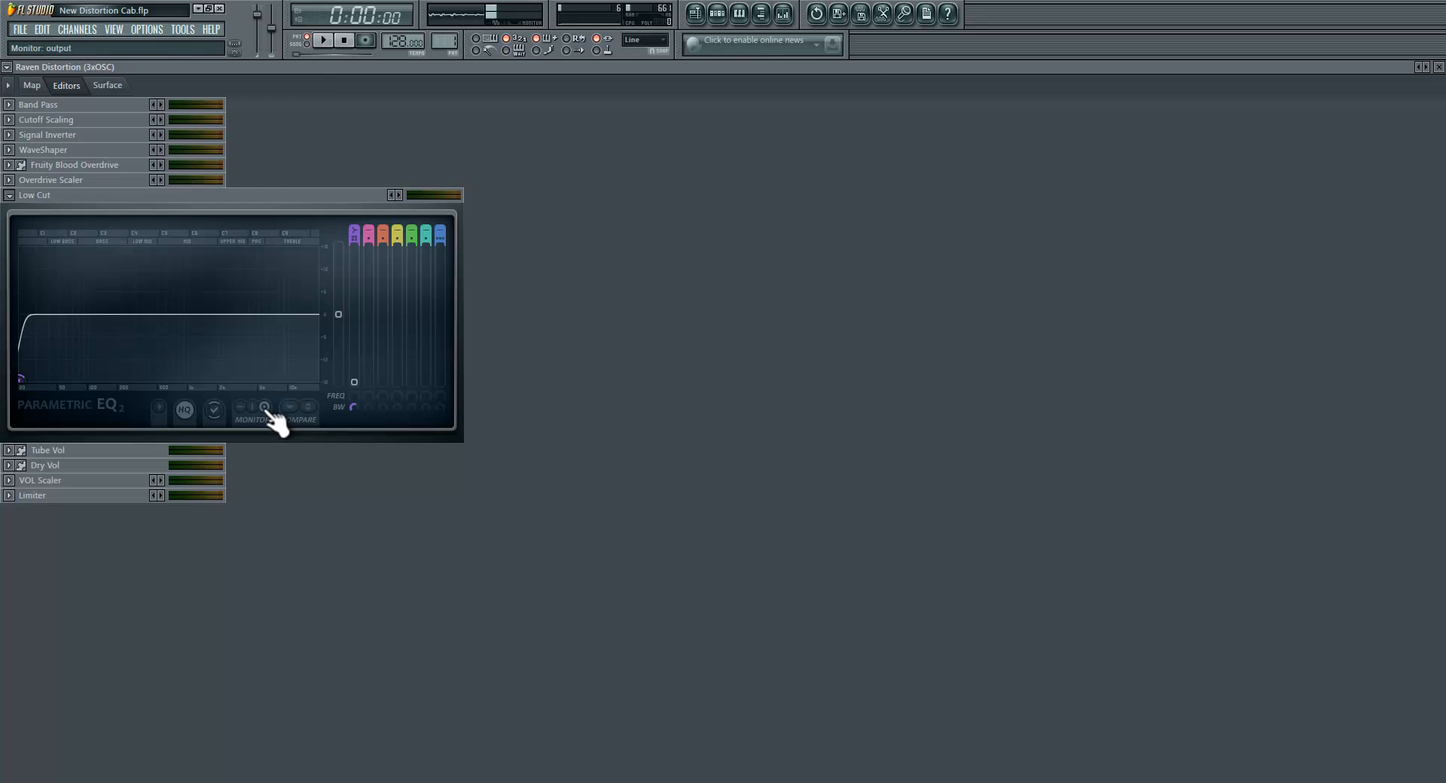
pyautogui.click(241, 408)
pyautogui.click(107, 85)
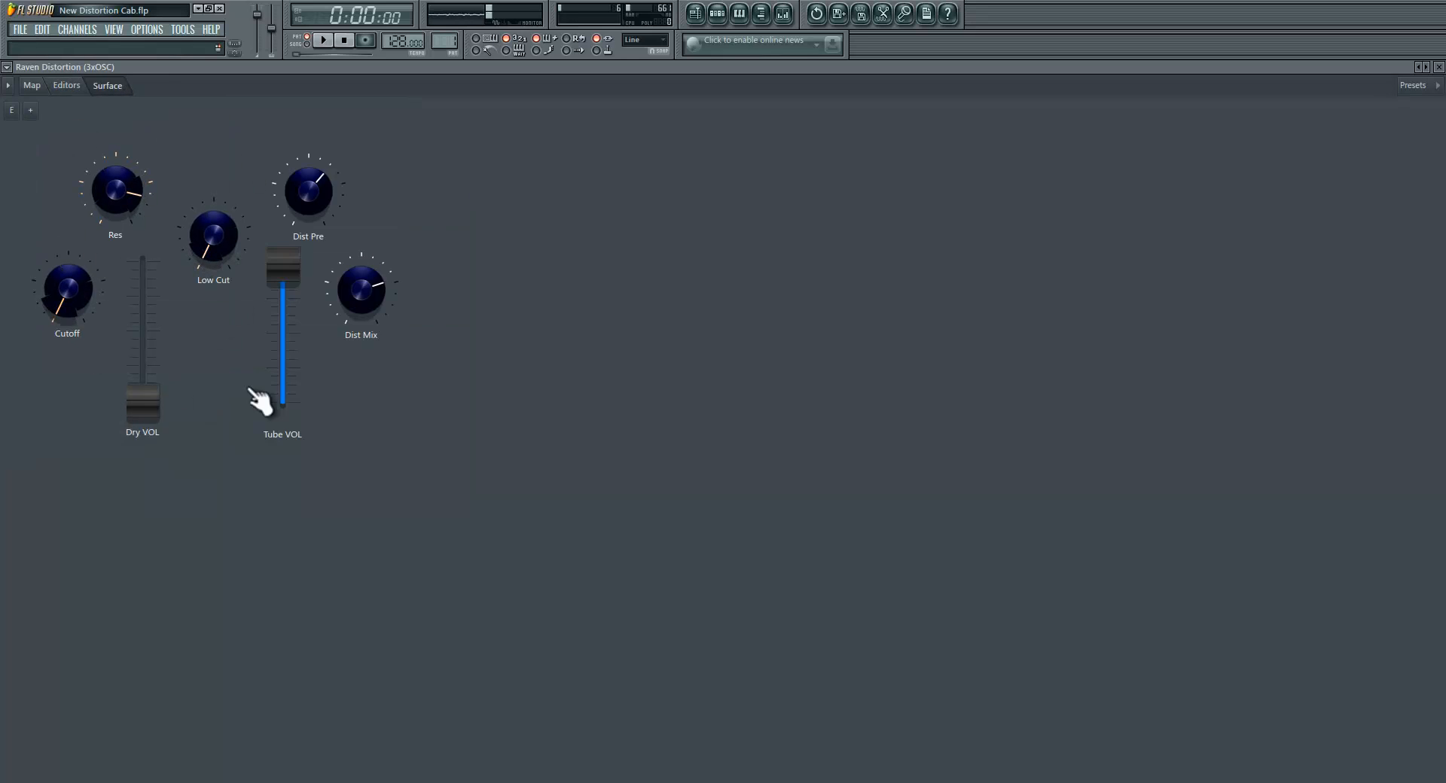
# Step: Collapse the Low Cut editor and show the audio connections alongside the parameter connections in the map
pyautogui.click(81, 88)
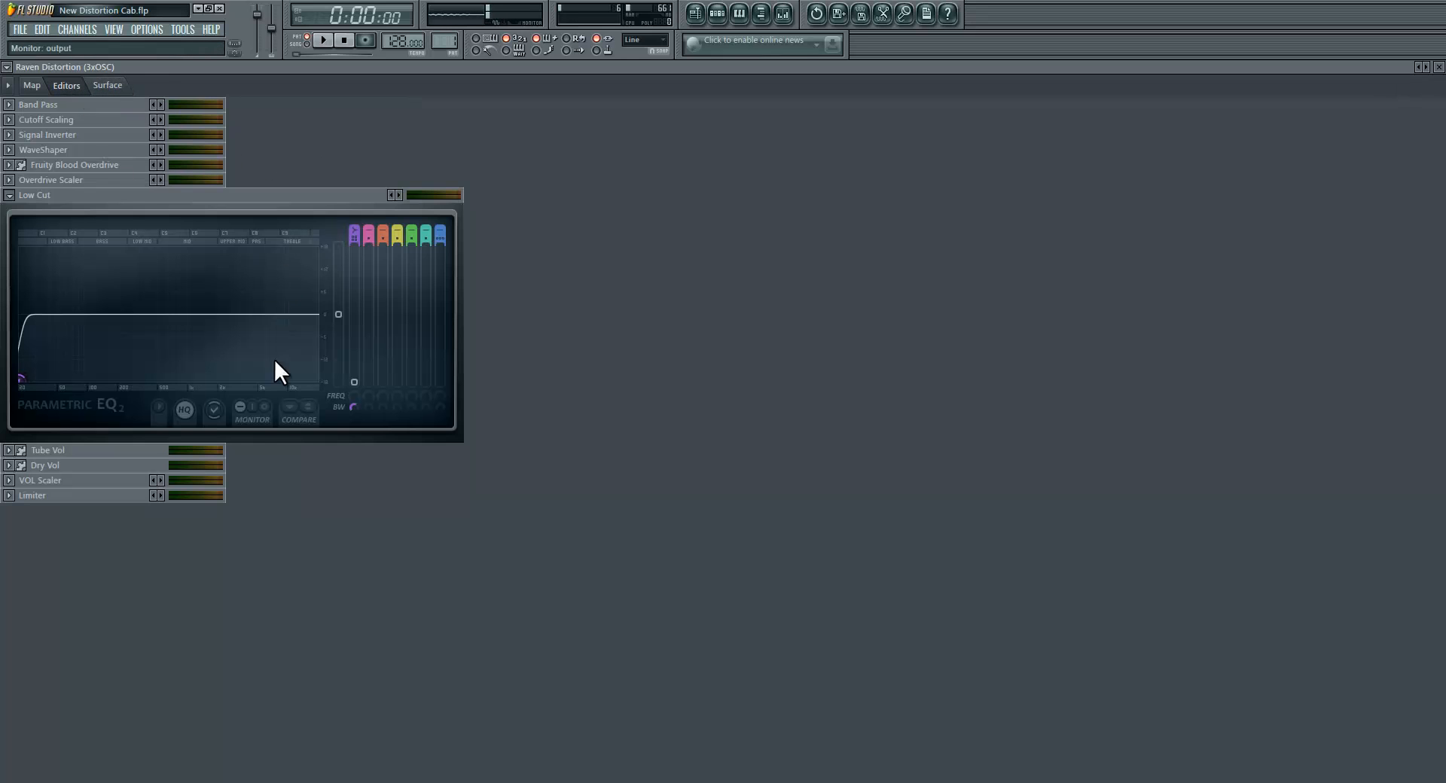
pyautogui.click(9, 105)
pyautogui.click(9, 104)
pyautogui.click(16, 195)
pyautogui.click(33, 86)
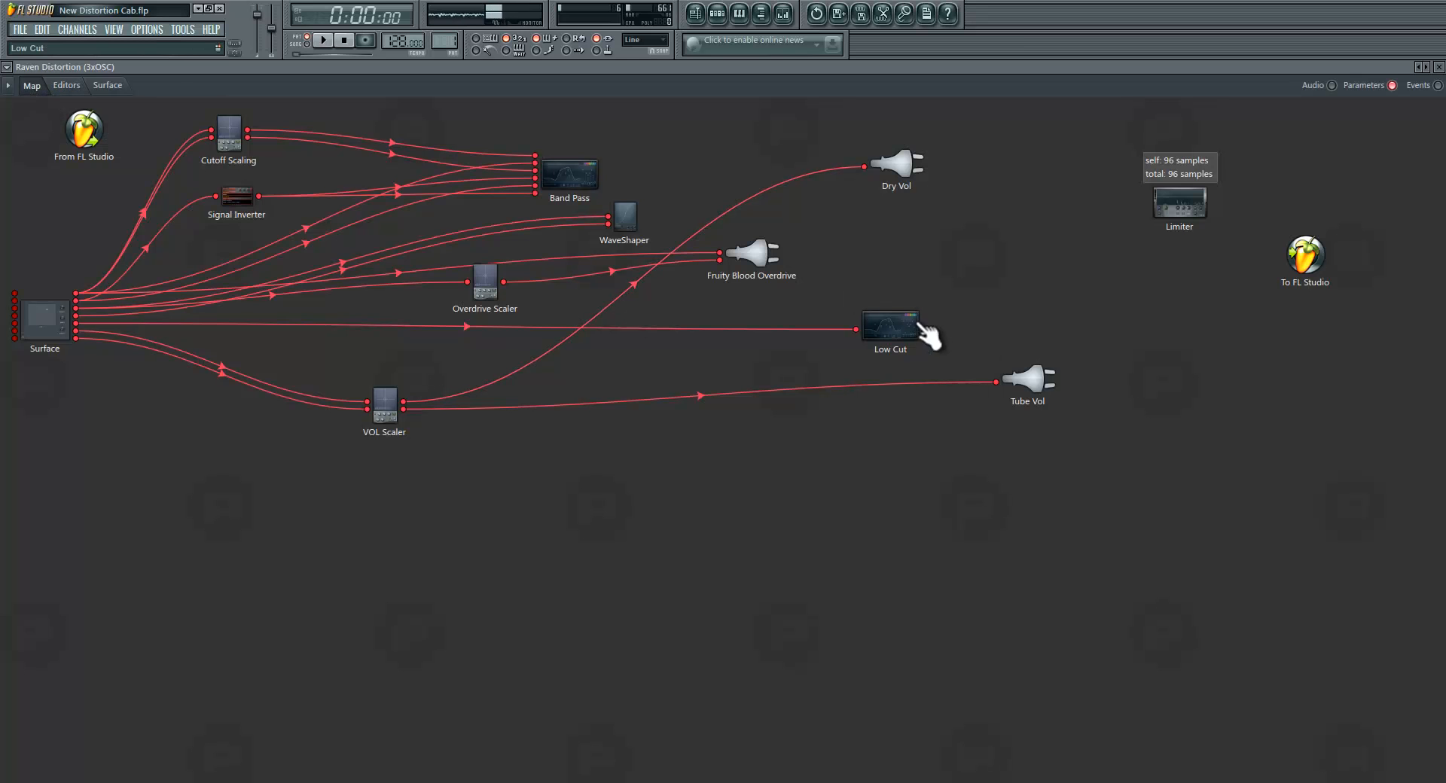
pyautogui.click(1331, 85)
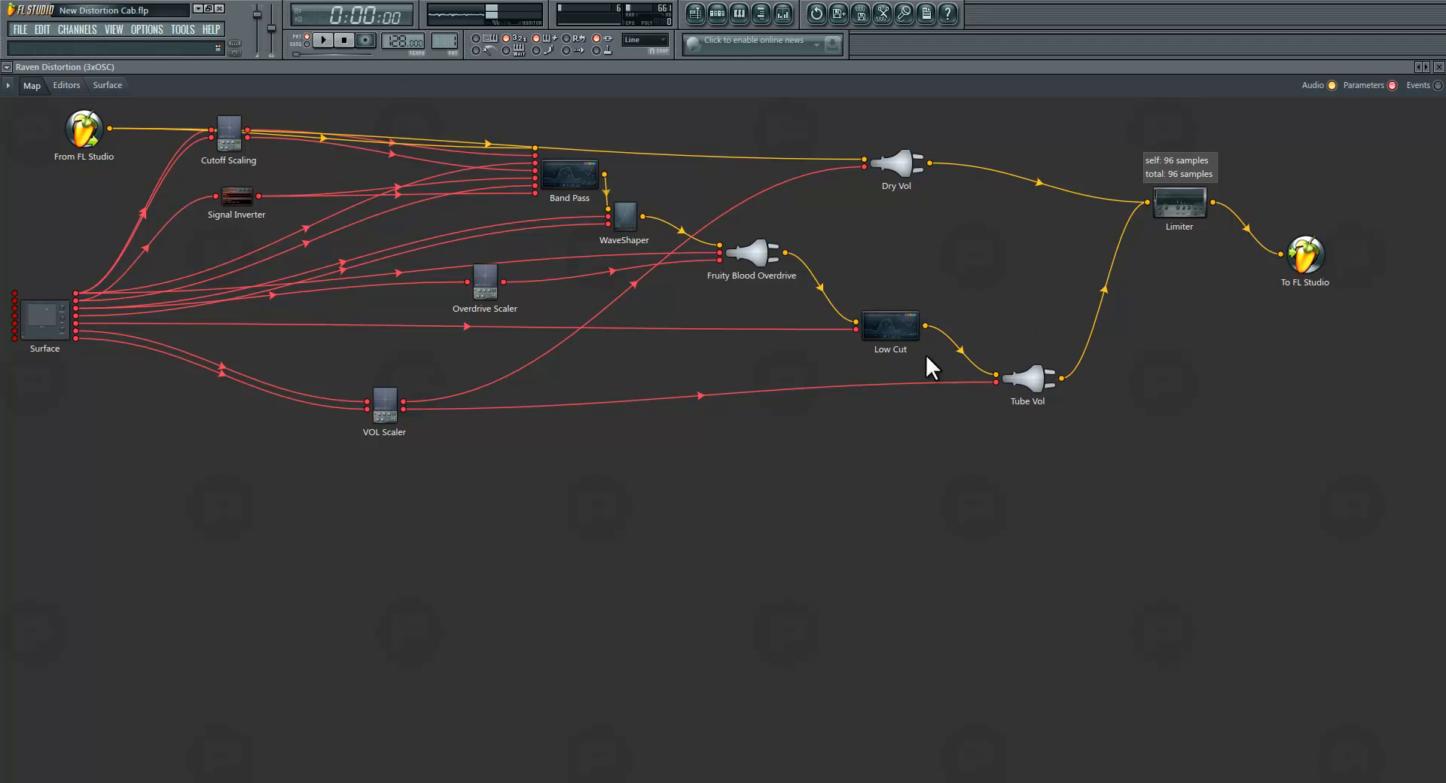
# Step: Expand the WaveShaper and Fruity Blood Overdrive editors and turn the surface's Dist Mix knob to maximum
pyautogui.click(113, 87)
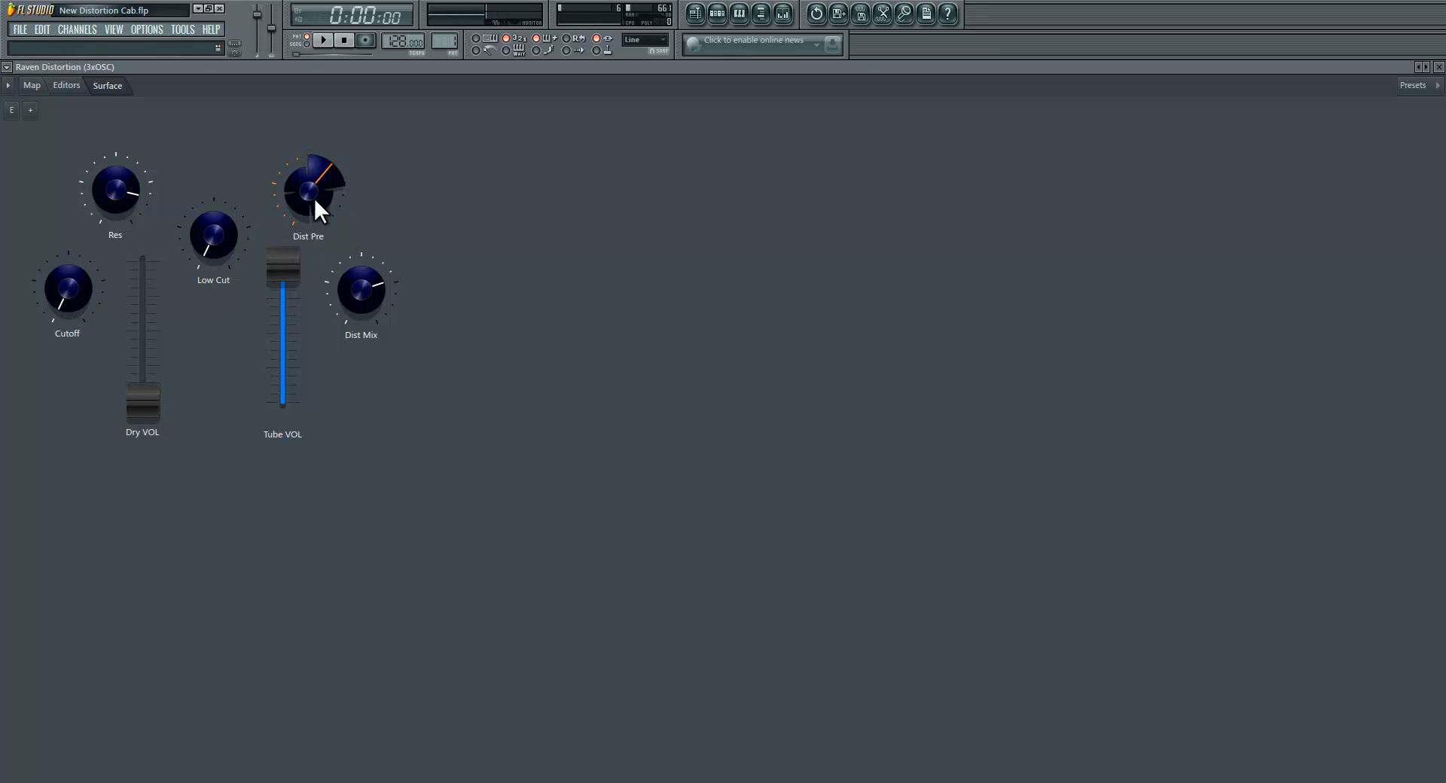
pyautogui.click(65, 86)
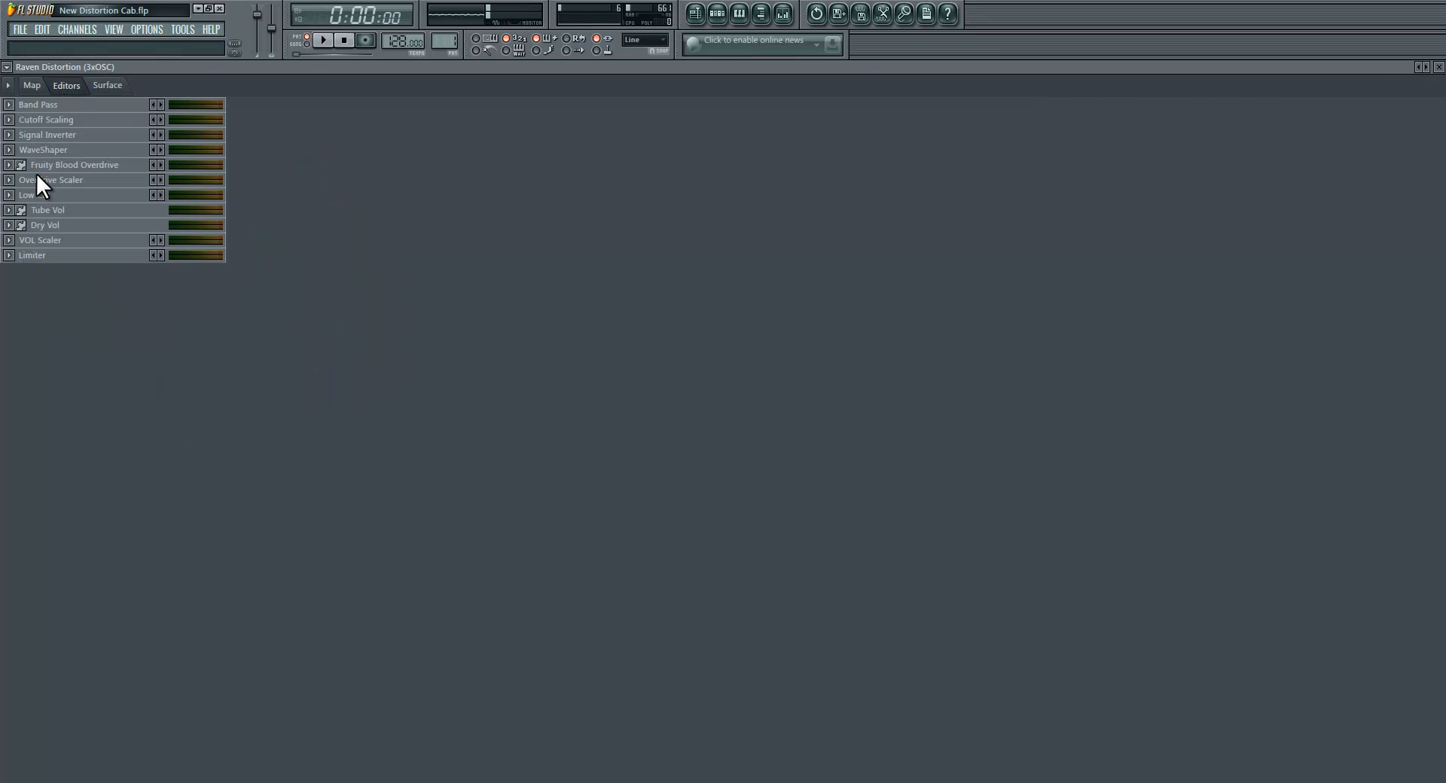
pyautogui.click(9, 150)
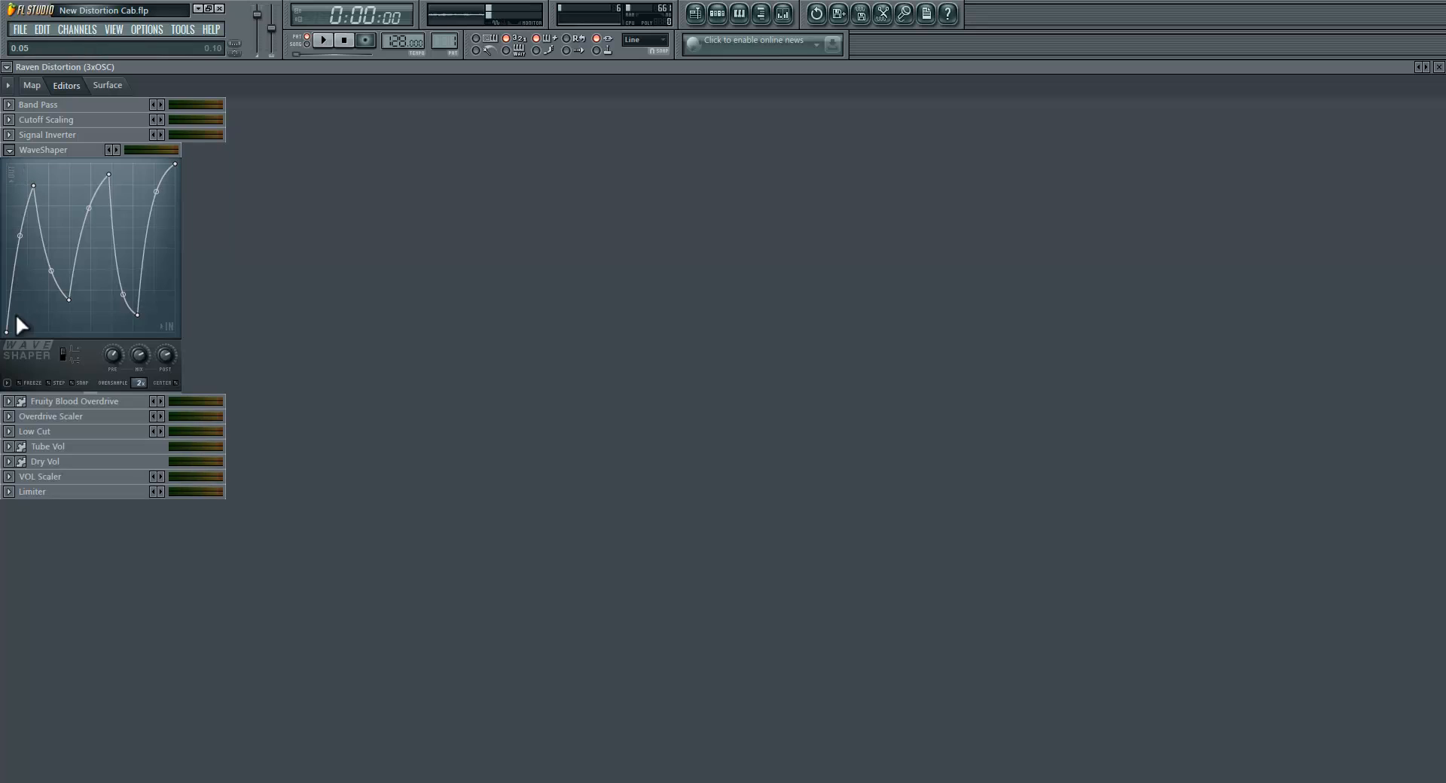
pyautogui.click(11, 403)
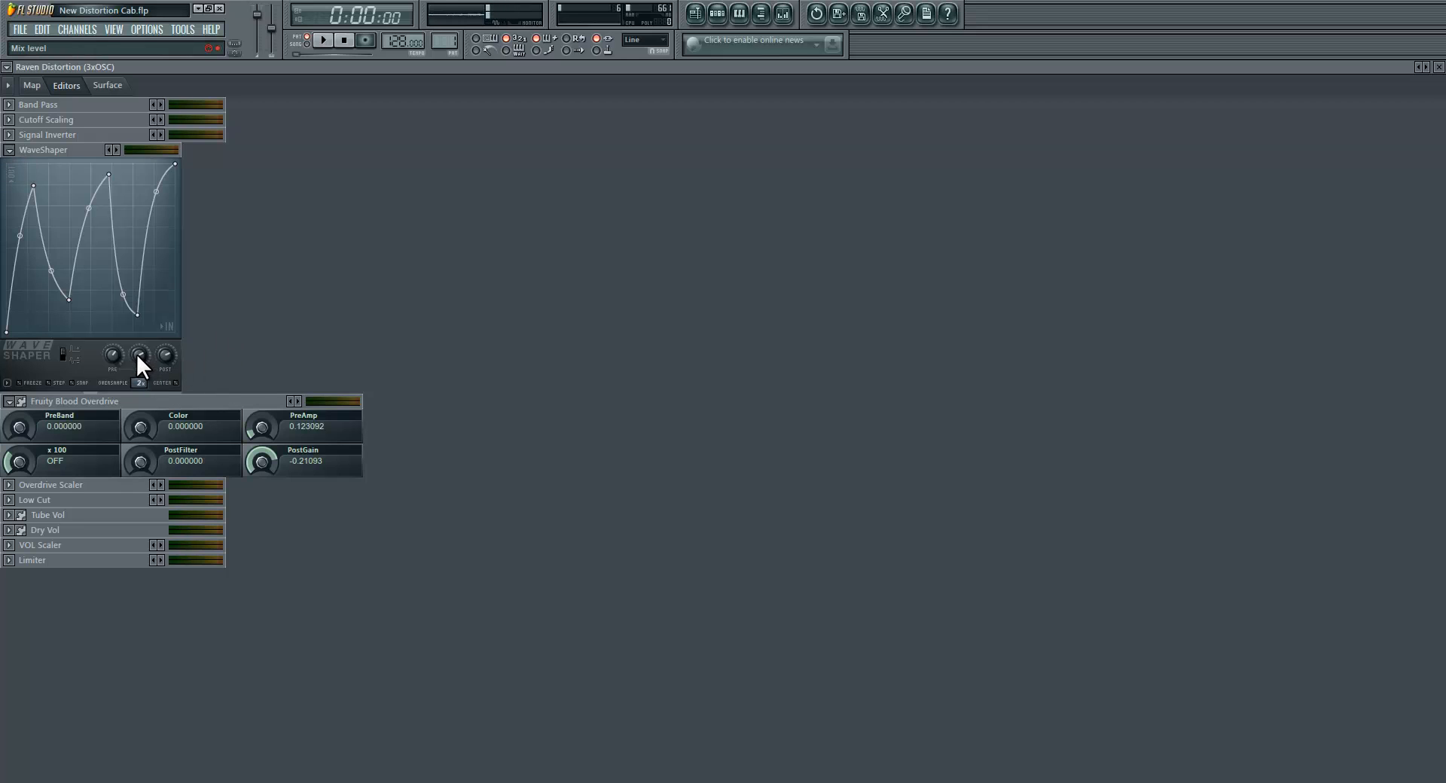
pyautogui.click(96, 87)
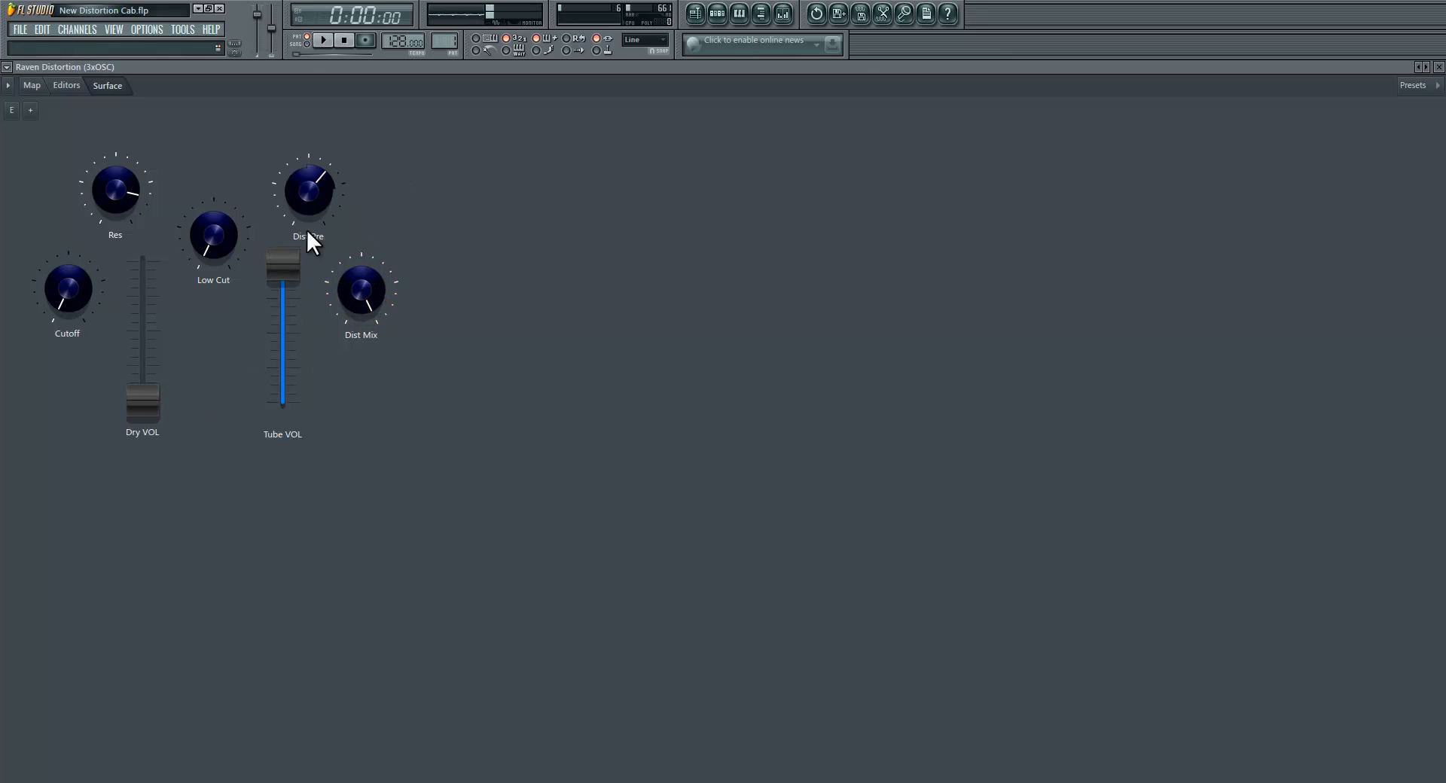
# Step: Swap from full Tube VOL to full Dry VOL, then return to Dry VOL at minimum and Tube VOL at maximum
pyautogui.moveTo(286, 280); pyautogui.dragTo(229, 677)
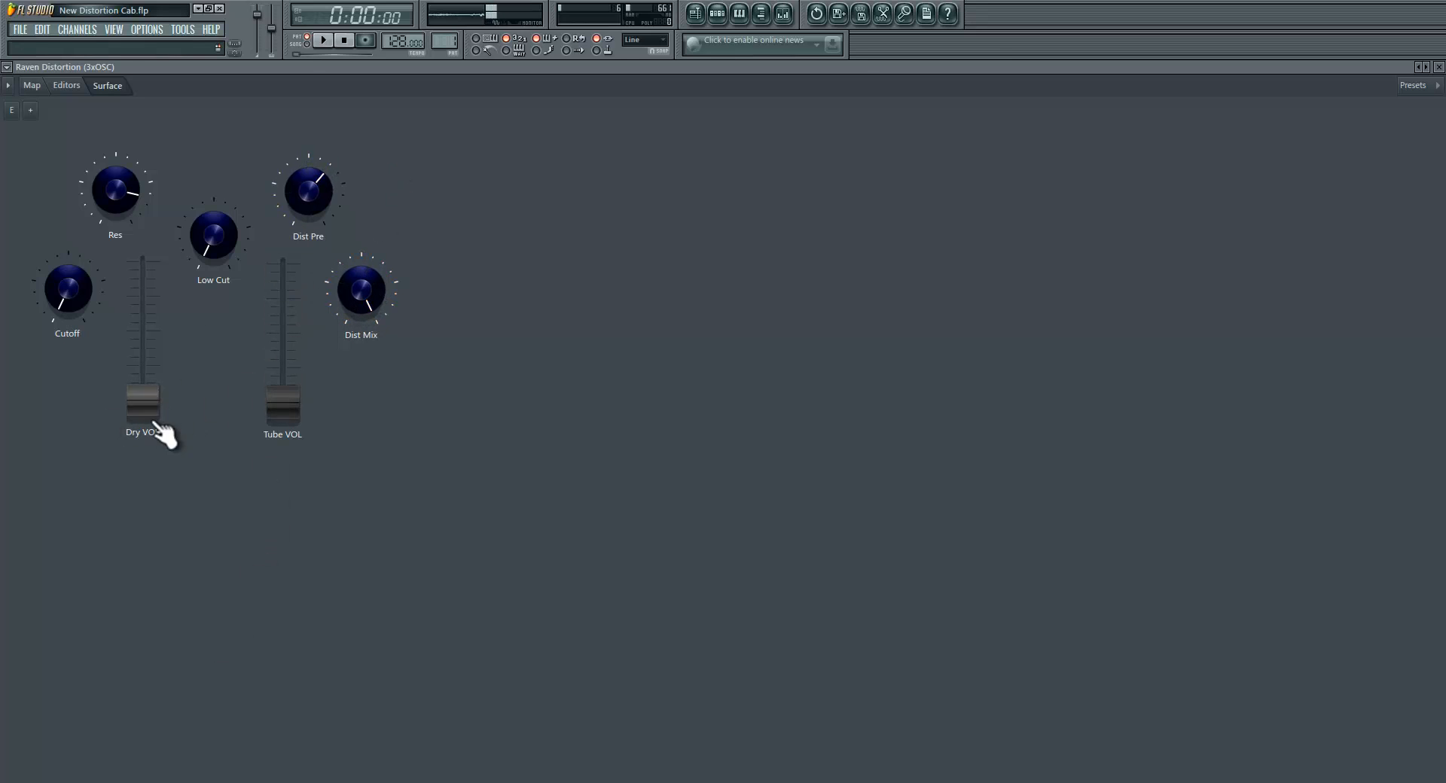
pyautogui.moveTo(143, 399); pyautogui.dragTo(160, 108)
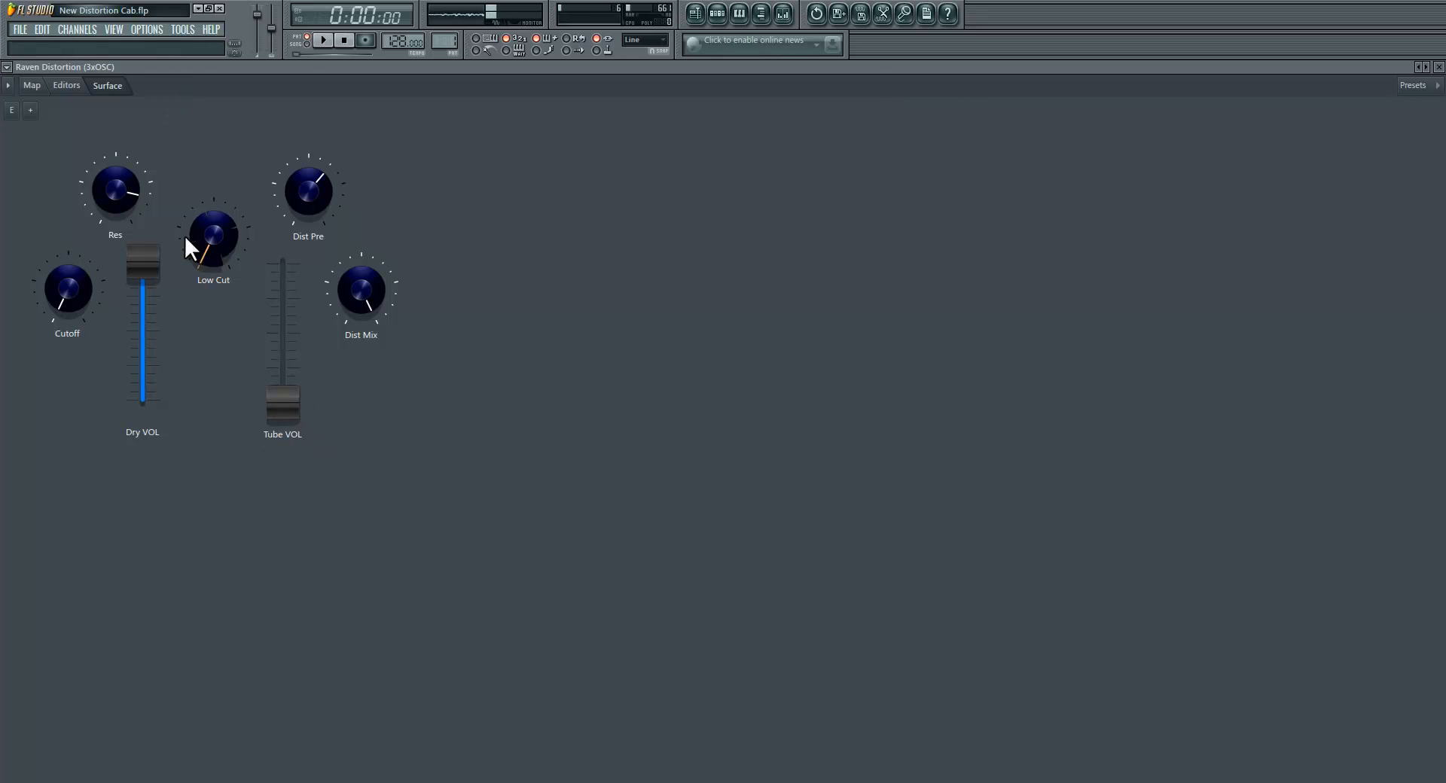
pyautogui.moveTo(284, 412); pyautogui.dragTo(284, 460)
pyautogui.moveTo(142, 264); pyautogui.dragTo(97, 768)
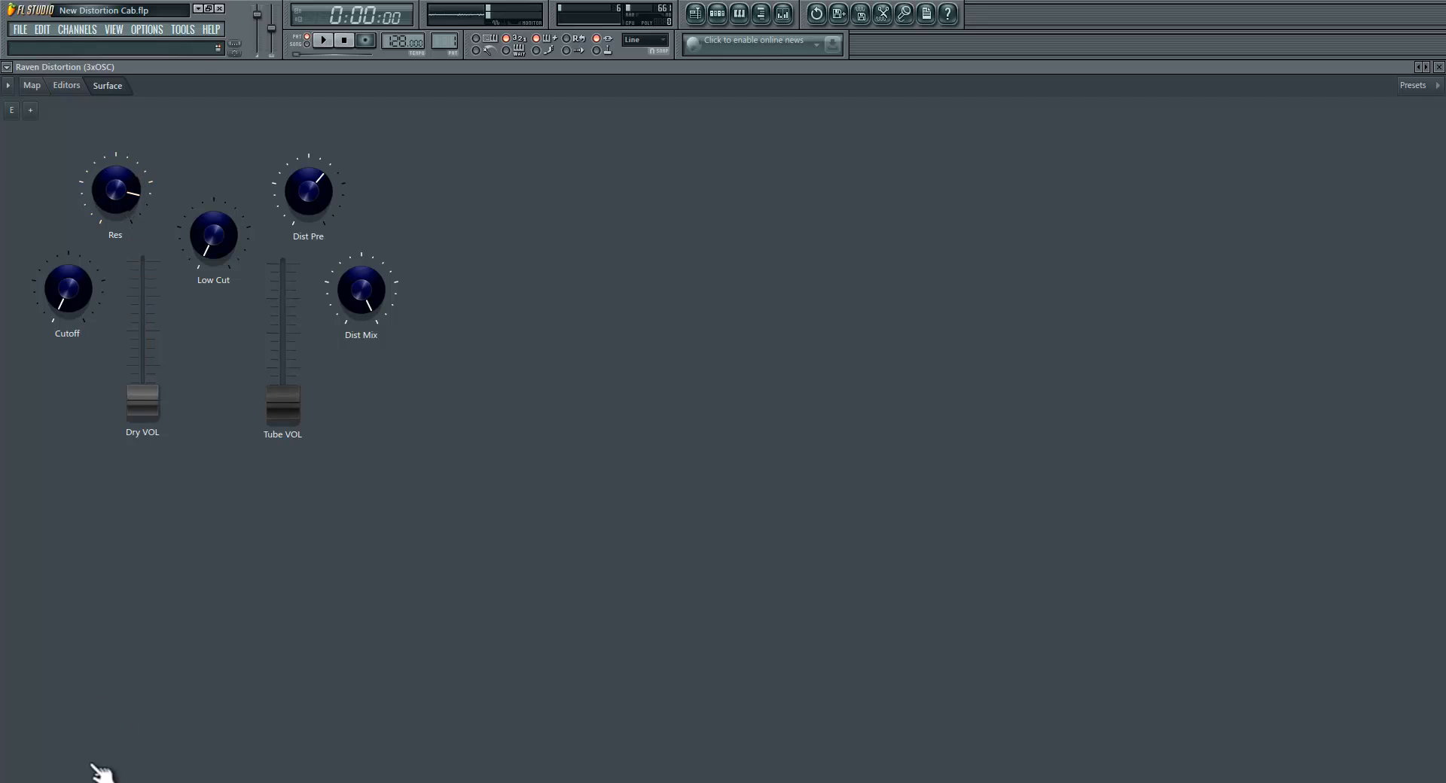
pyautogui.moveTo(283, 404); pyautogui.dragTo(268, 69)
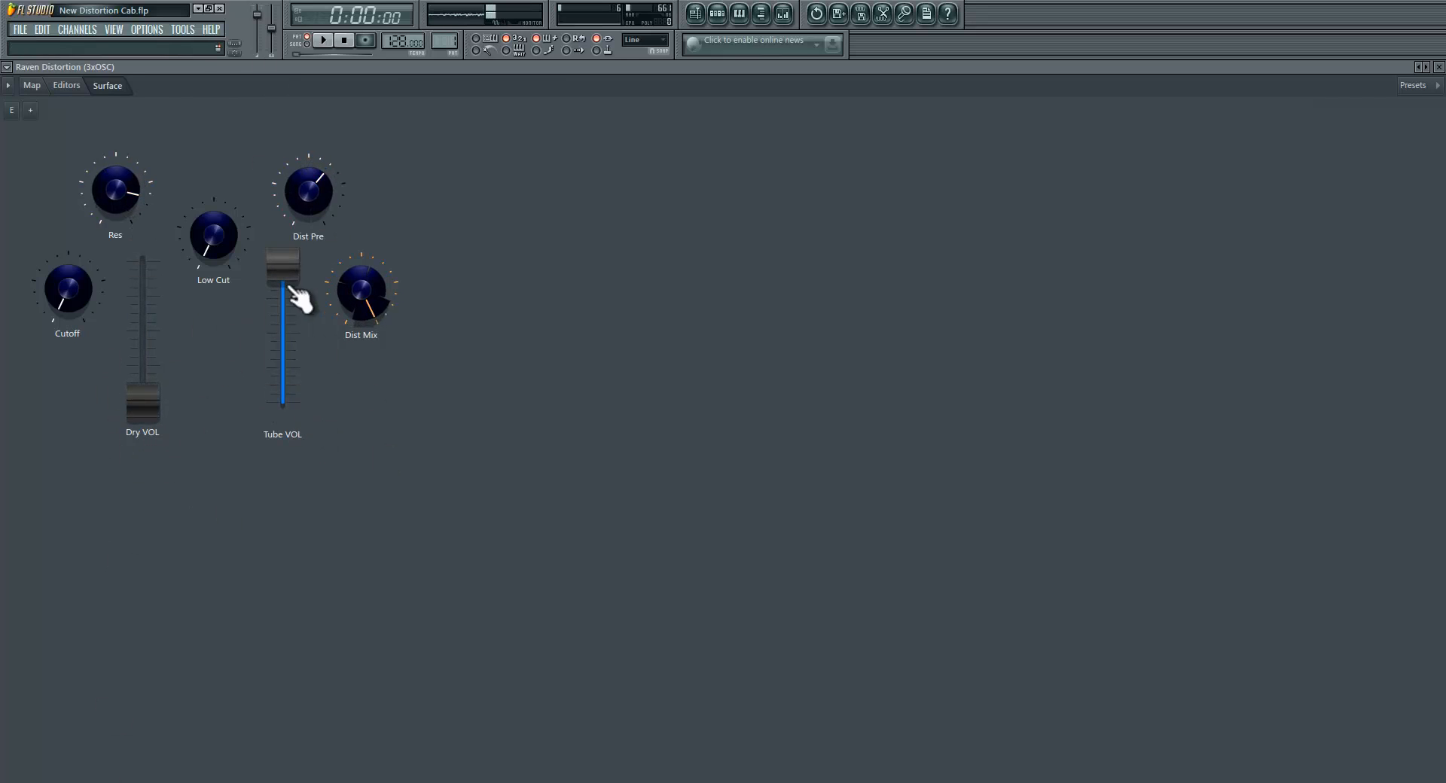
# Step: Blend both signals by raising Dry VOL to about 80% and lowering Tube VOL to about two thirds
pyautogui.moveTo(155, 411); pyautogui.dragTo(161, 262)
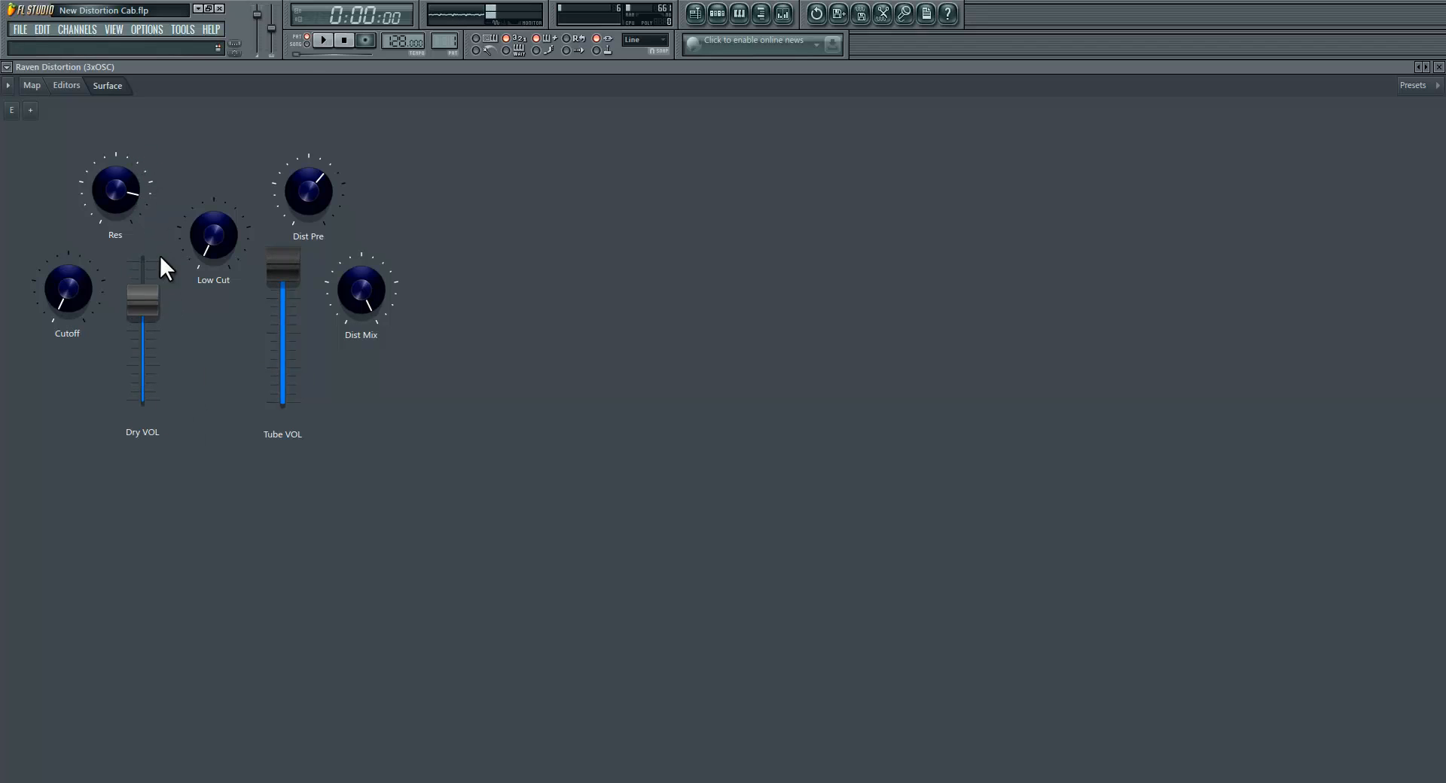
pyautogui.moveTo(301, 277); pyautogui.dragTo(301, 317)
pyautogui.moveTo(143, 301); pyautogui.dragTo(148, 280)
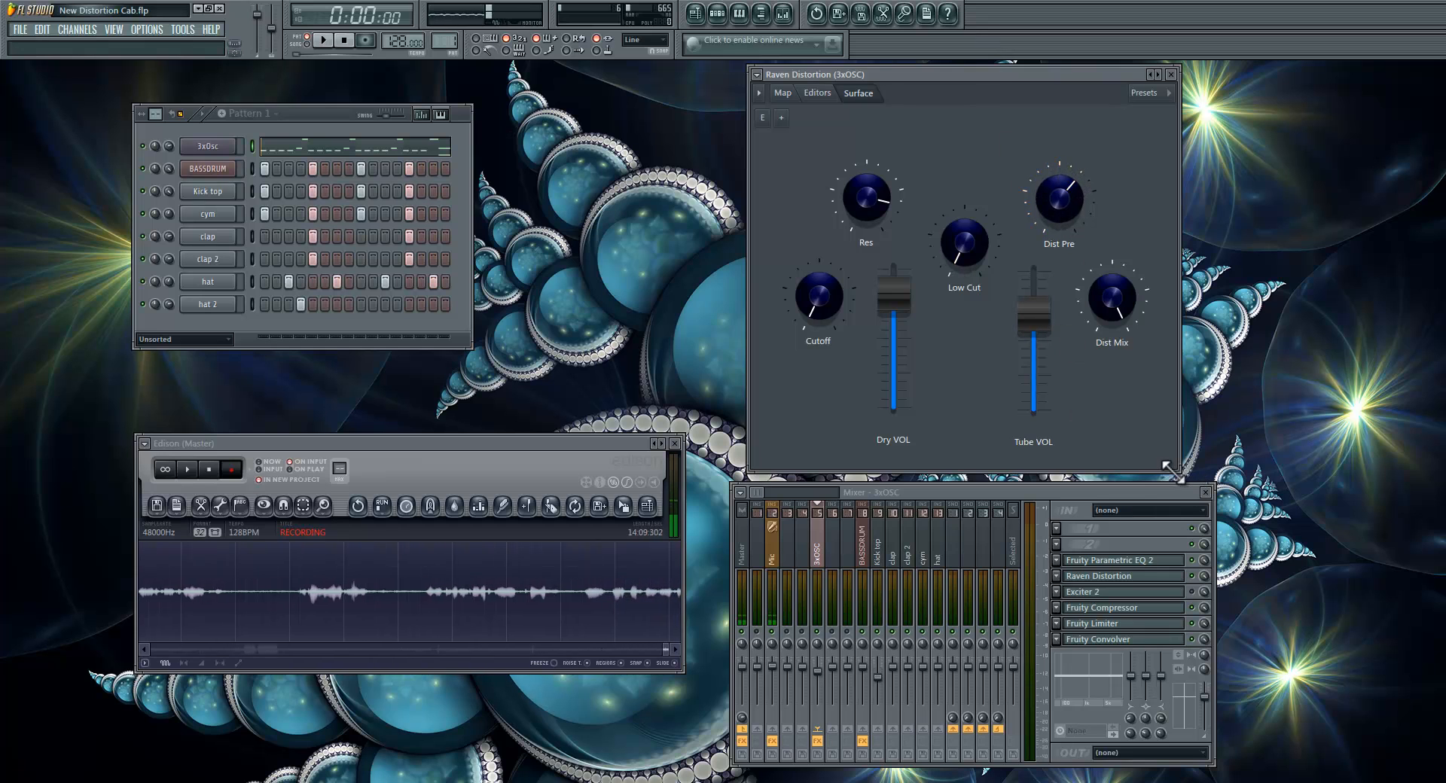
# Step: Resize the Raven Distortion window around its surface controls and confirm the plugin name "Raven Distortion" in its mixer slot
pyautogui.moveTo(1168, 467)
pyautogui.mouseDown()
pyautogui.moveTo(1340, 557)
pyautogui.moveTo(1166, 488)
pyautogui.mouseUp()
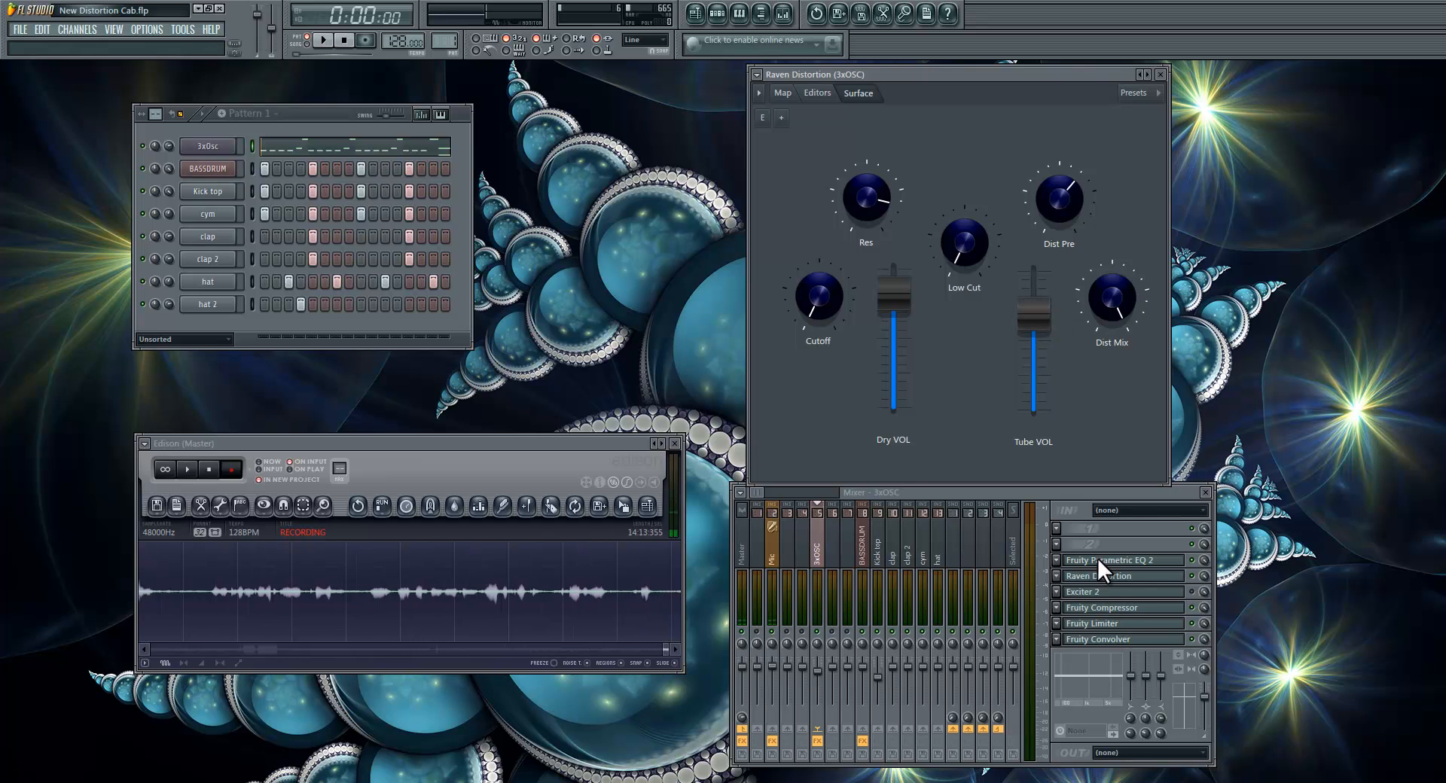
pyautogui.click(1087, 489)
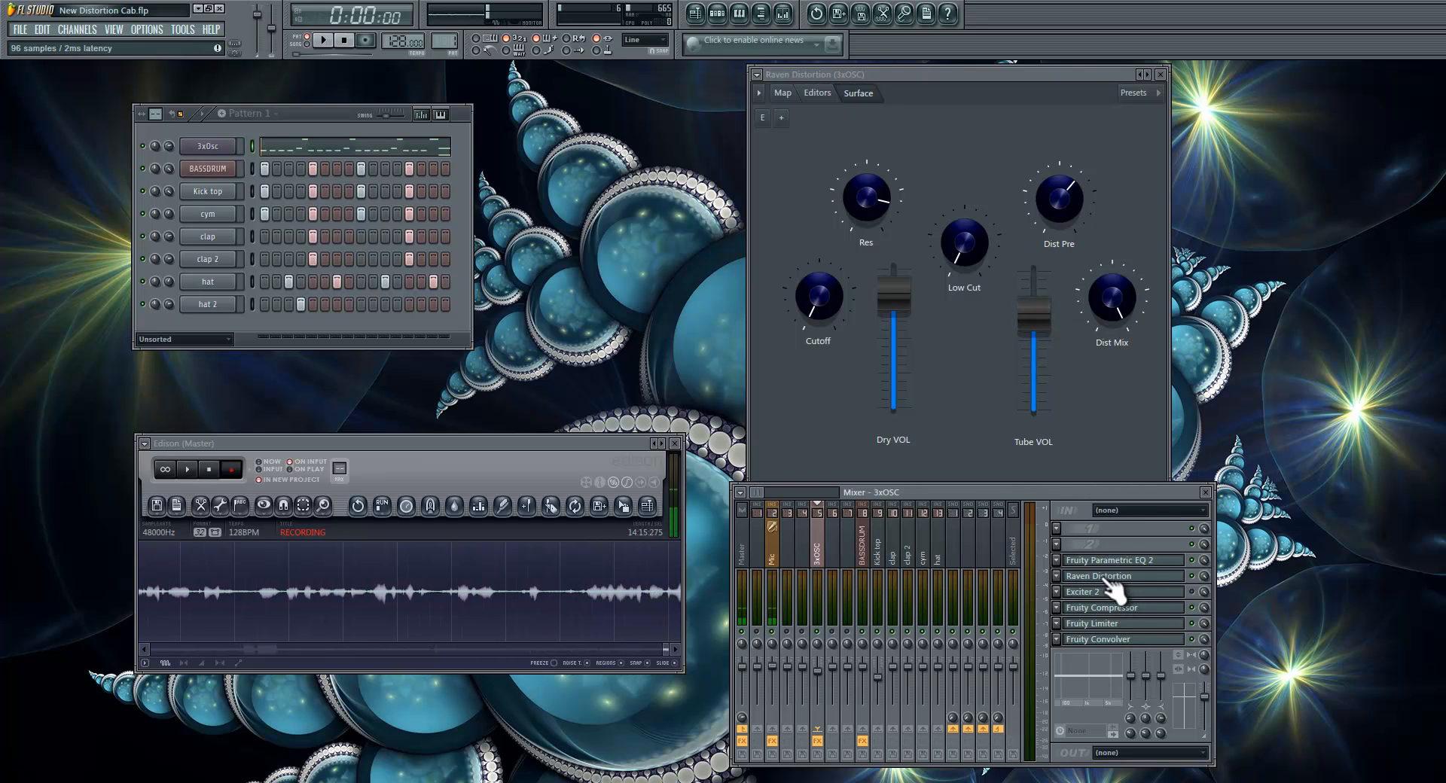
pyautogui.rightClick(1102, 577)
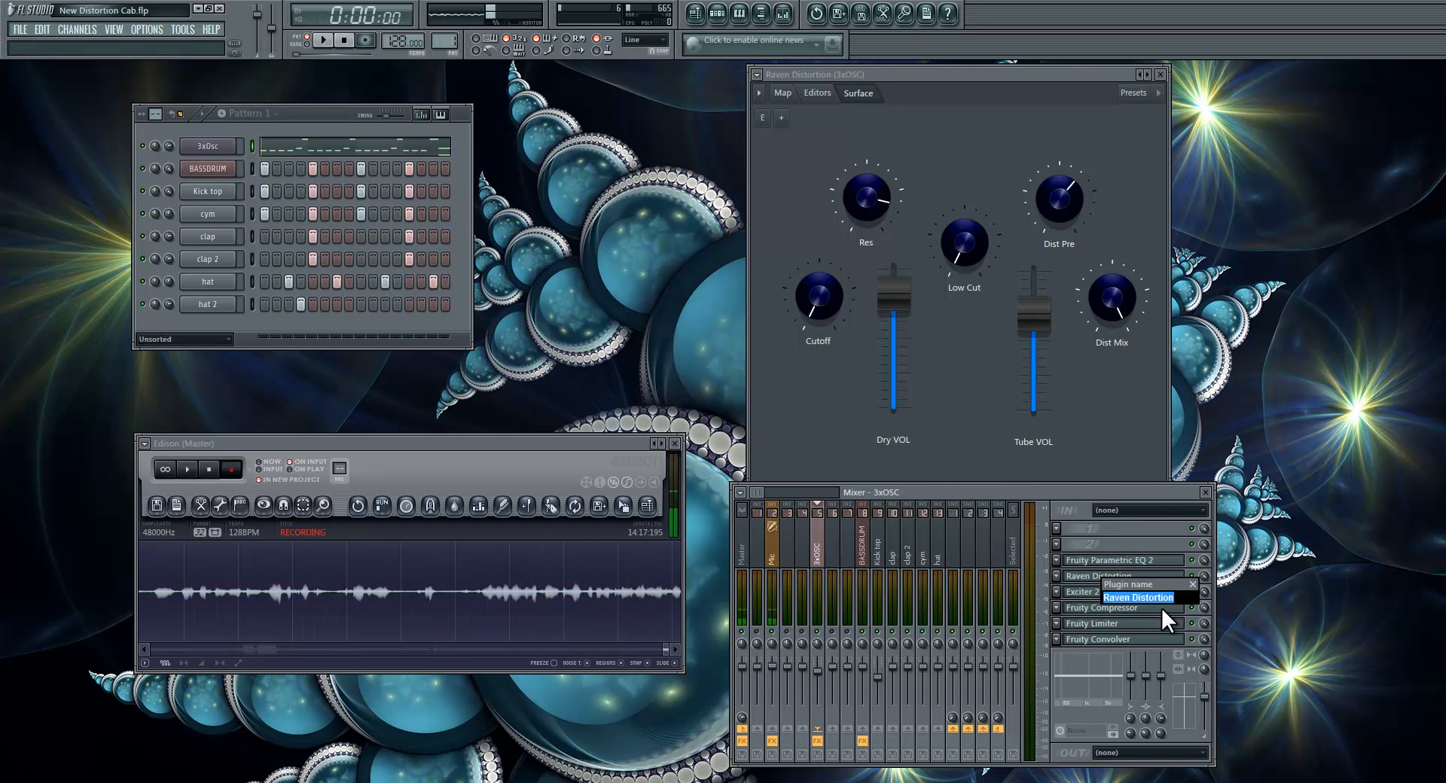
pyautogui.press('Return')
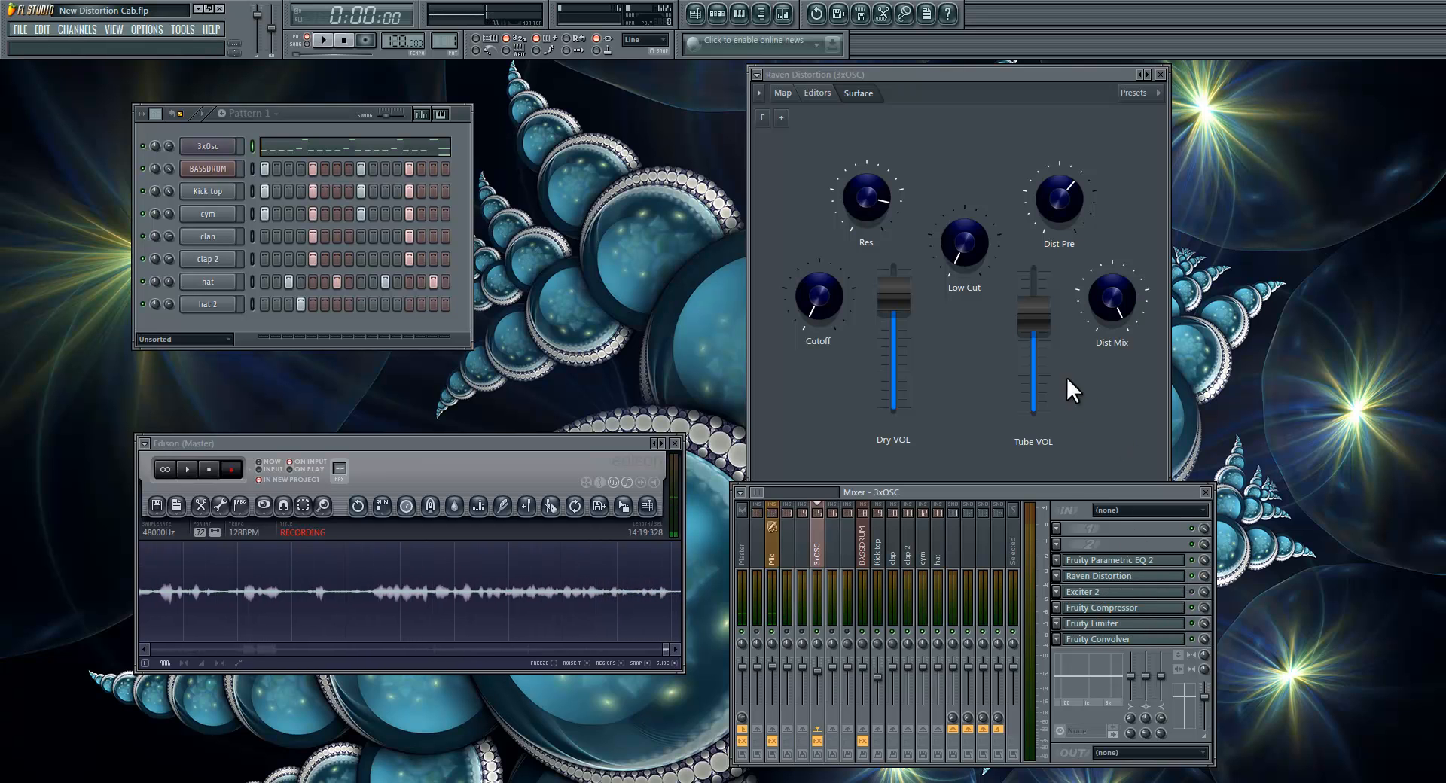
# Step: Save the Raven Distortion patch as a preset named "Raven Distortion_1_1" in the Mine folder
pyautogui.click(760, 75)
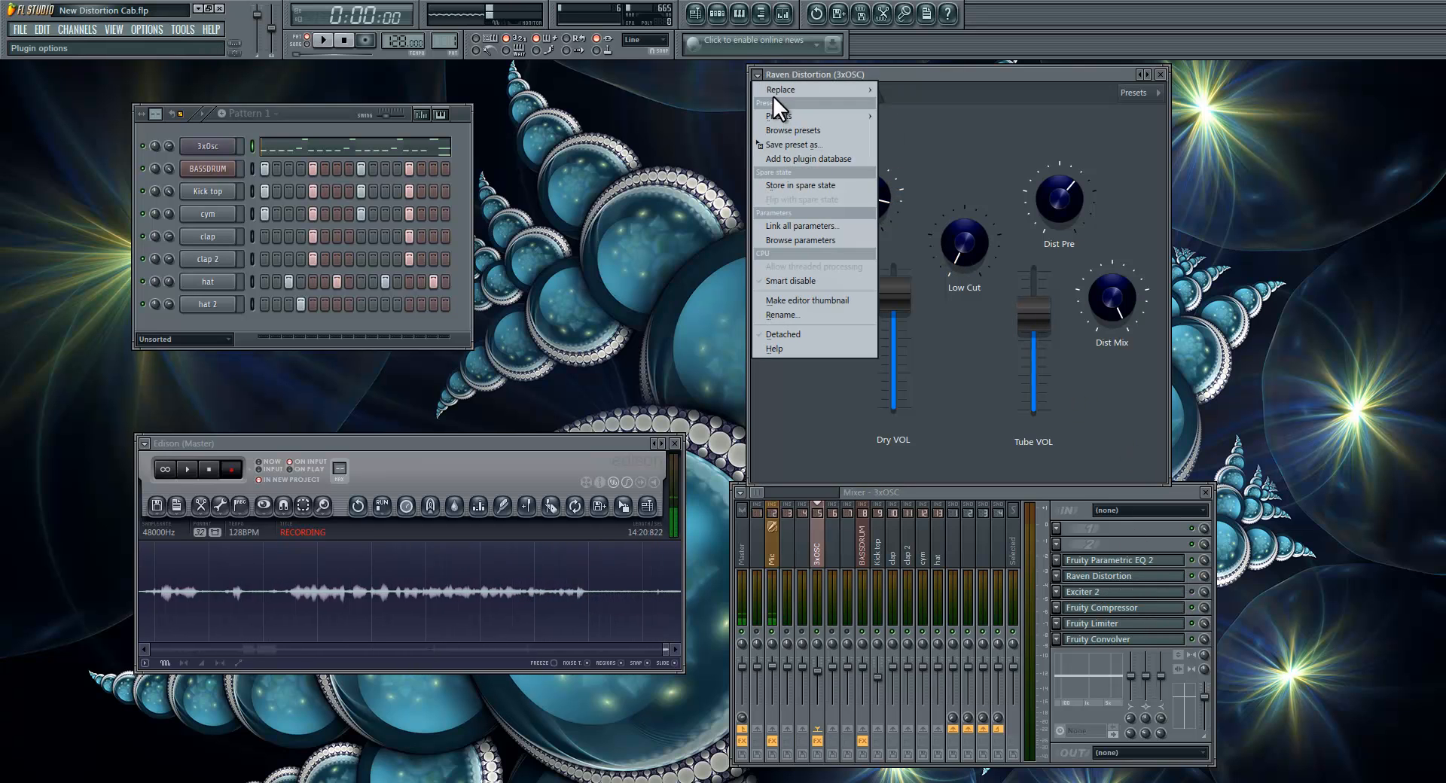
pyautogui.click(789, 144)
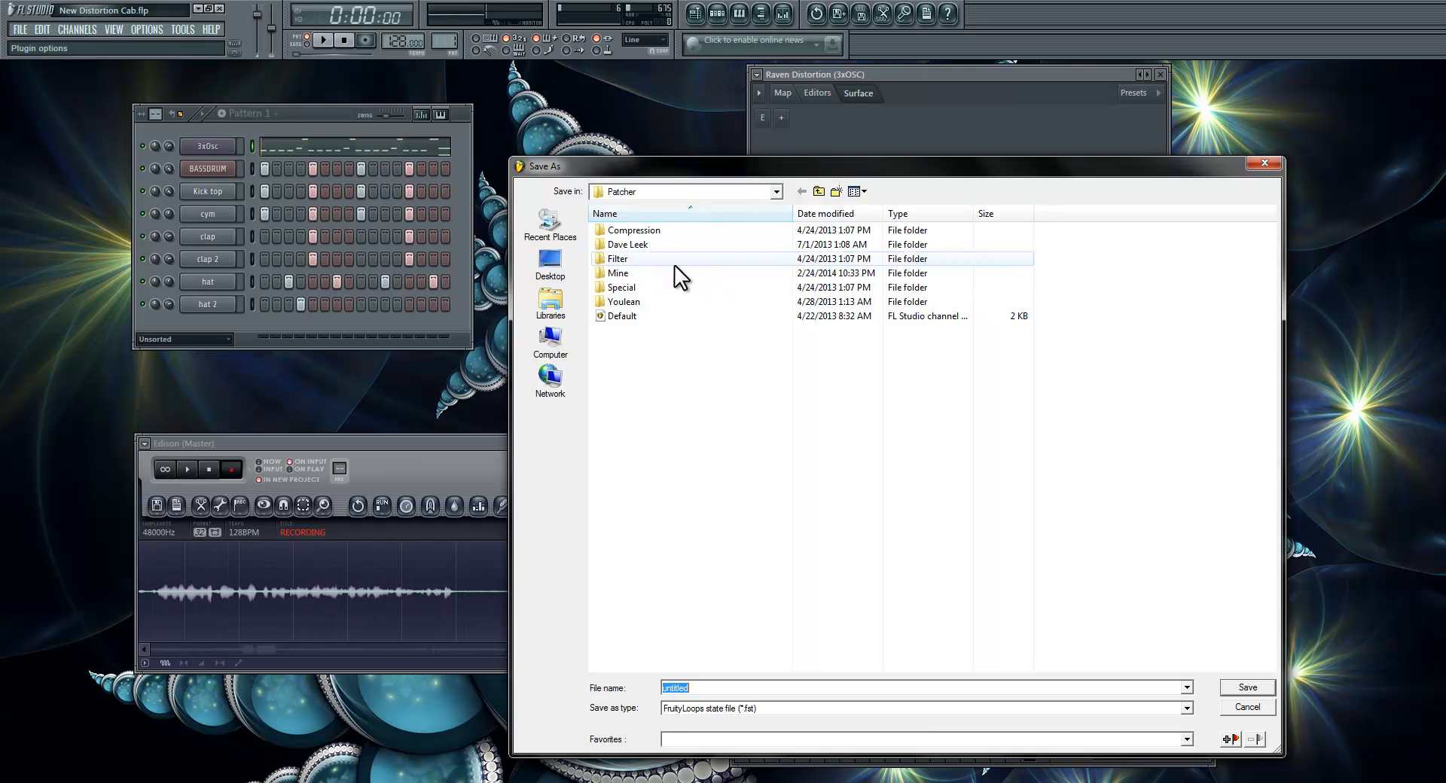
pyautogui.doubleClick(671, 274)
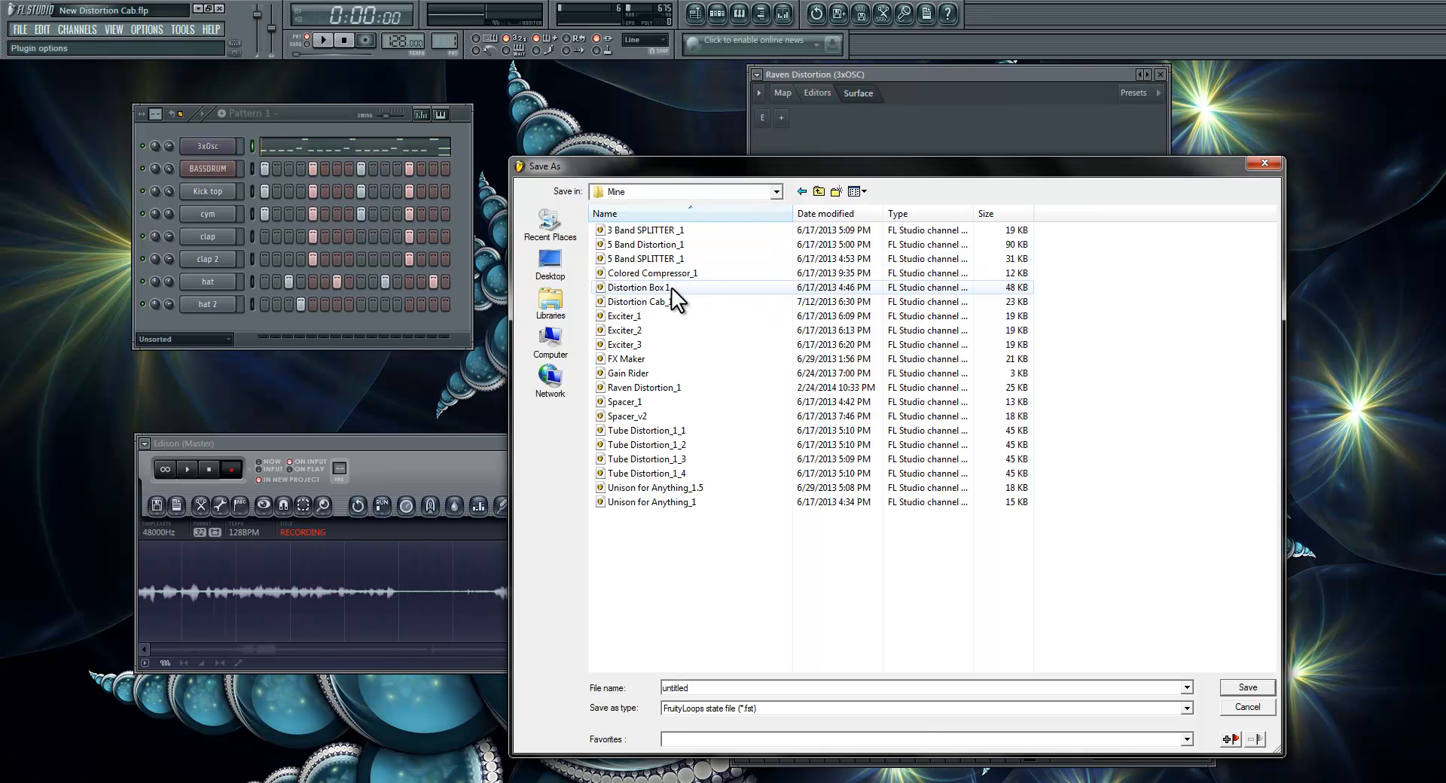
pyautogui.click(697, 386)
pyautogui.click(759, 689)
pyautogui.click(760, 690)
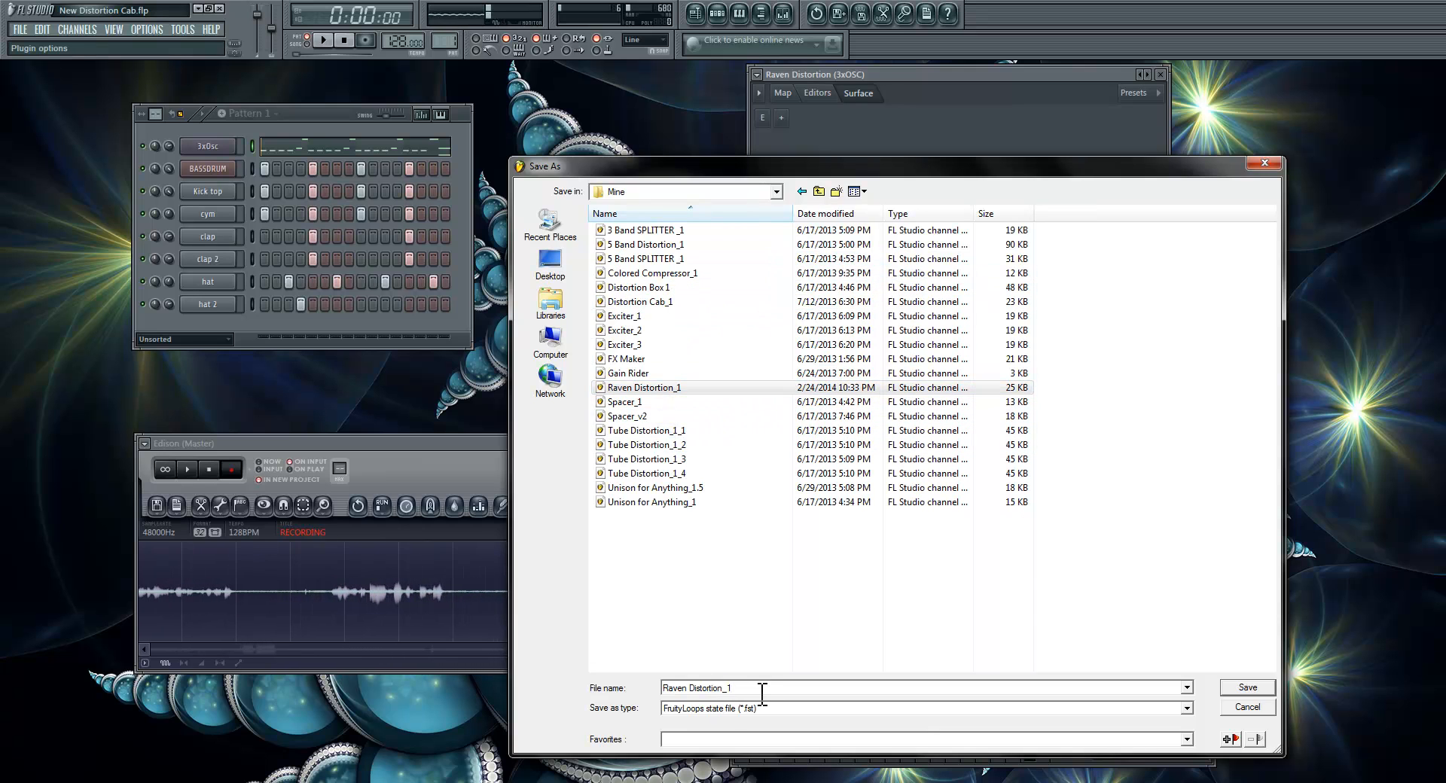
pyautogui.write('_1')
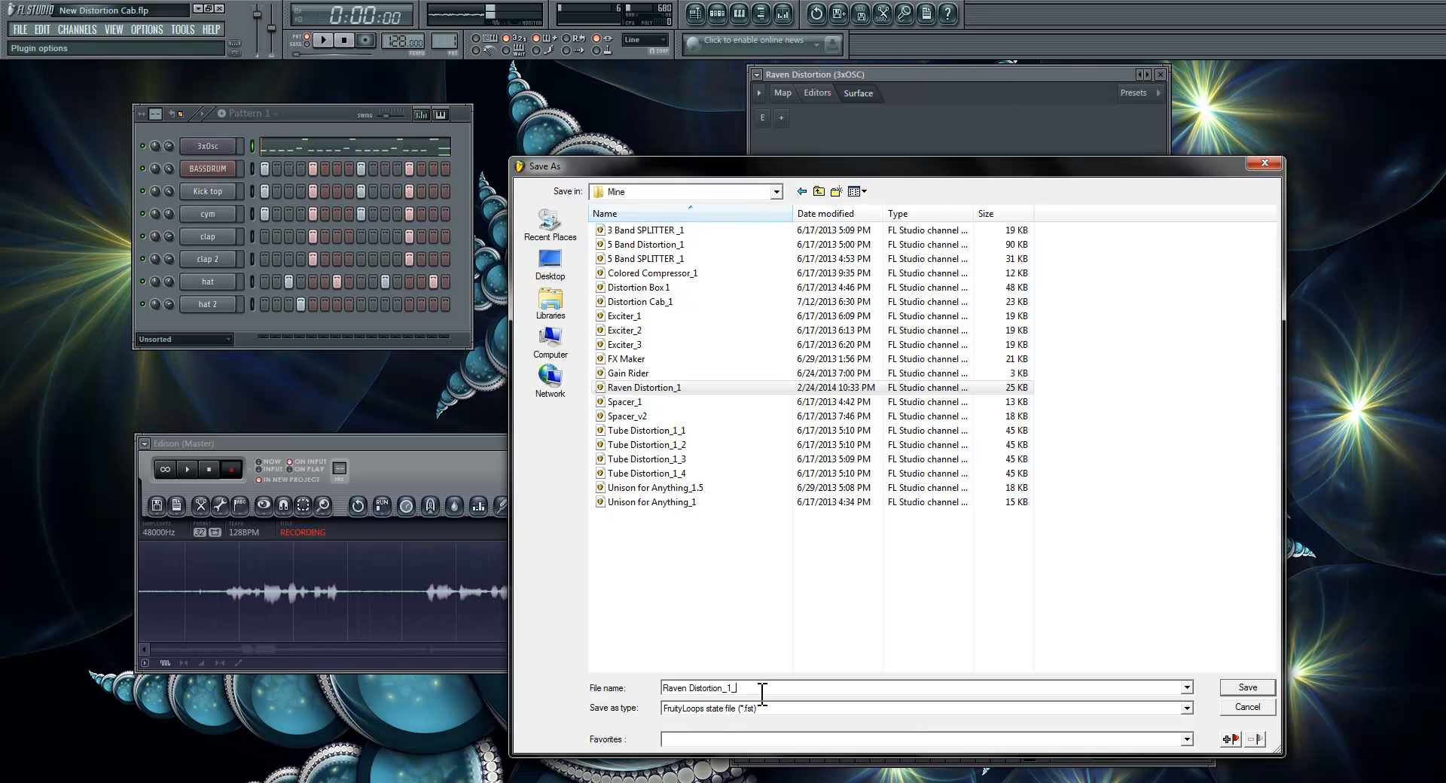
pyautogui.click(1247, 688)
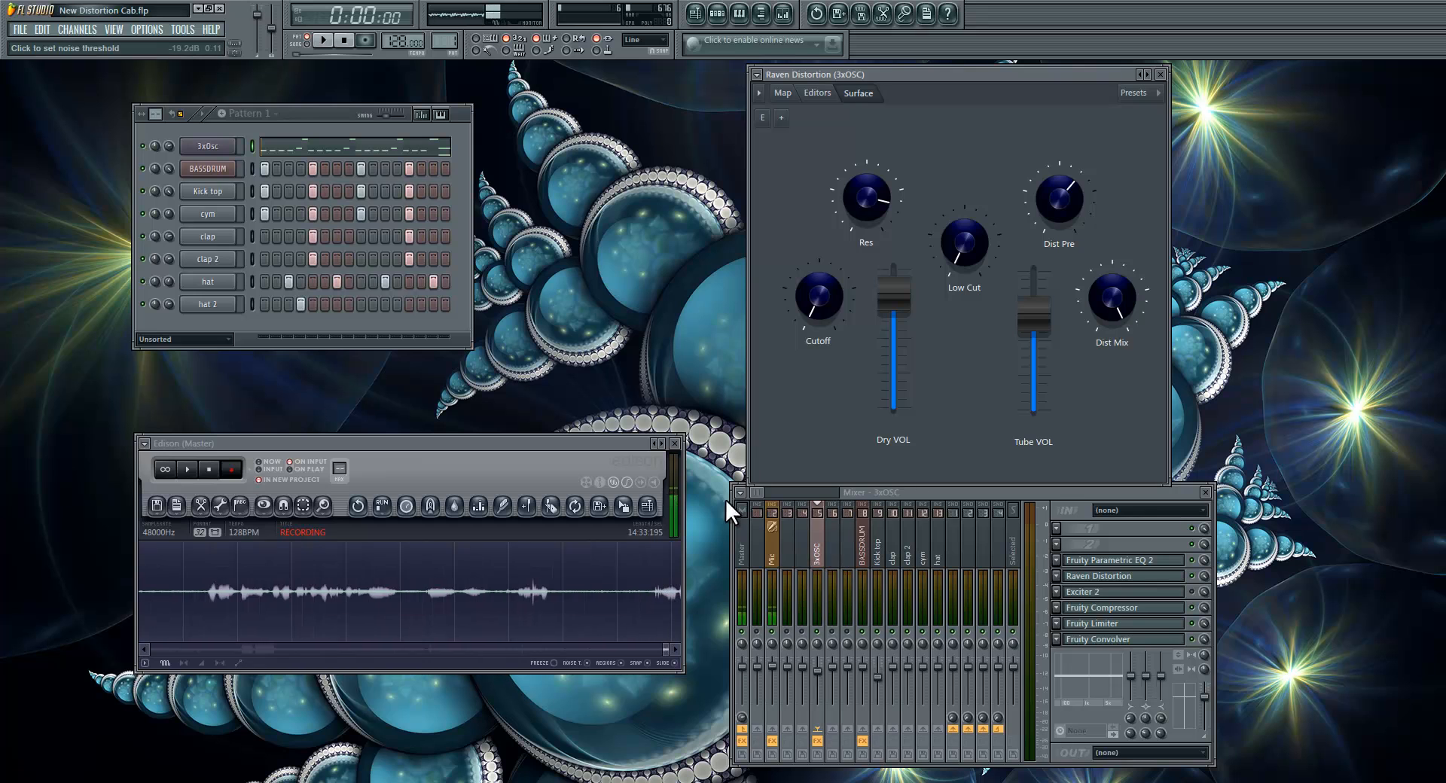
# Step: Add Patcher to the third effect slot of mixer Insert 81 and load the Raven Distortion_1_1 preset
pyautogui.moveTo(756, 492); pyautogui.dragTo(825, 492)
pyautogui.click(802, 550)
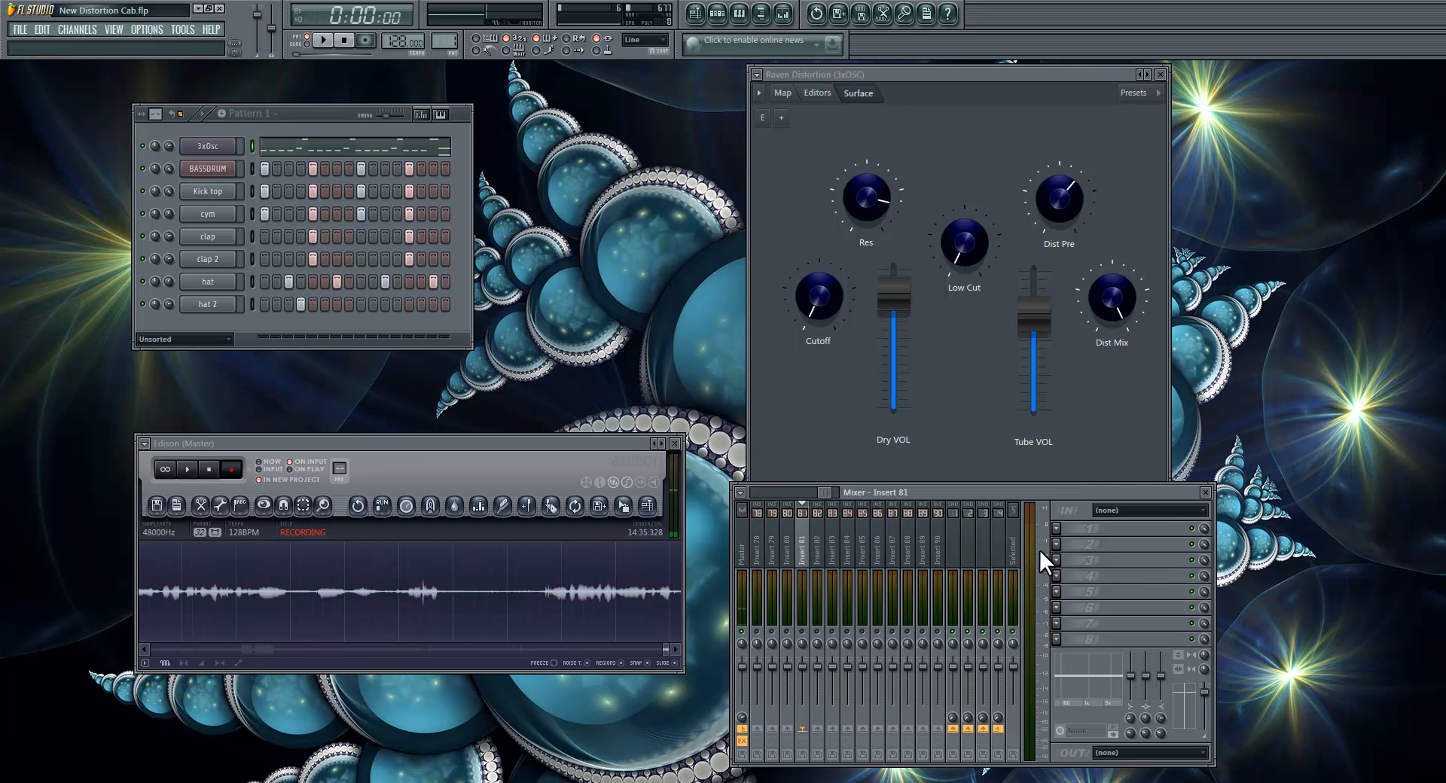
pyautogui.click(1065, 558)
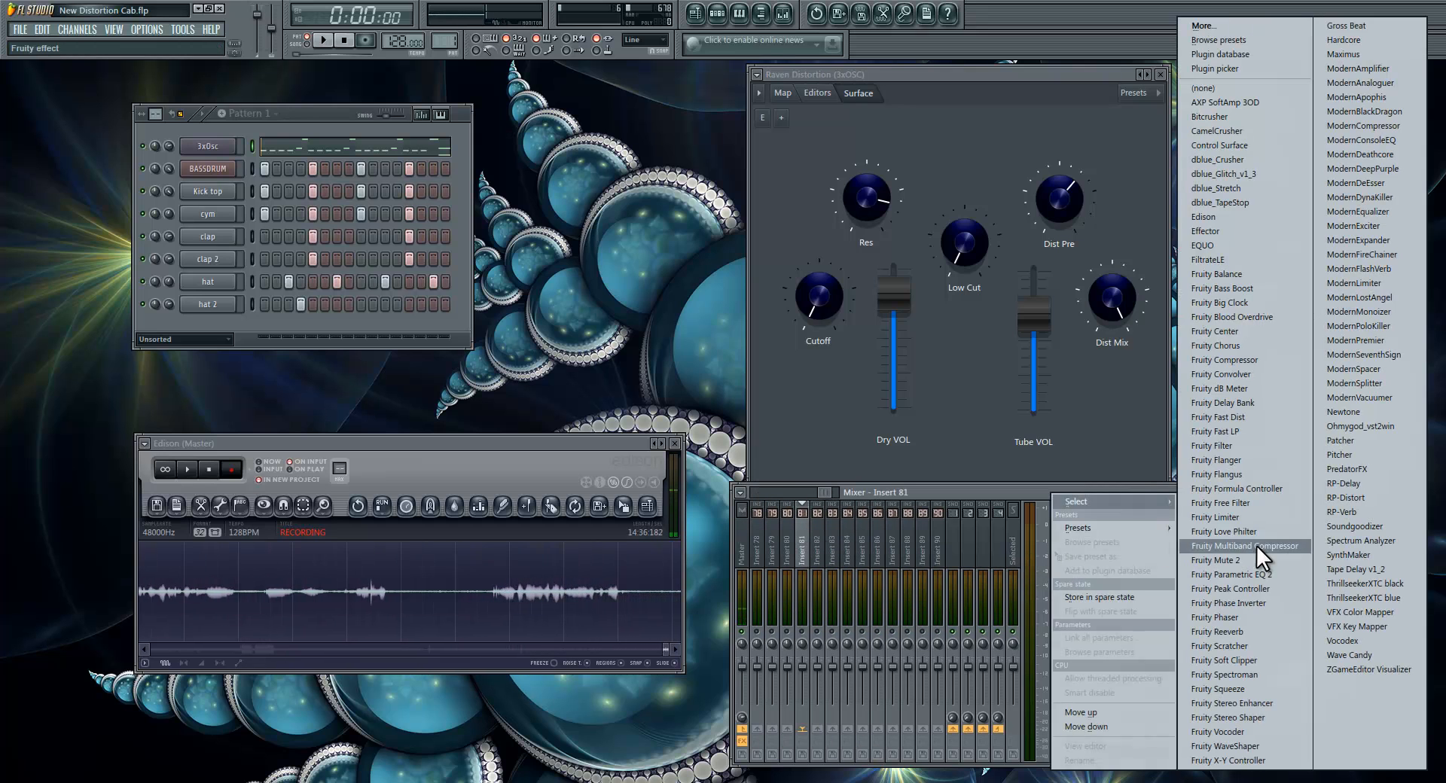
pyautogui.click(1350, 438)
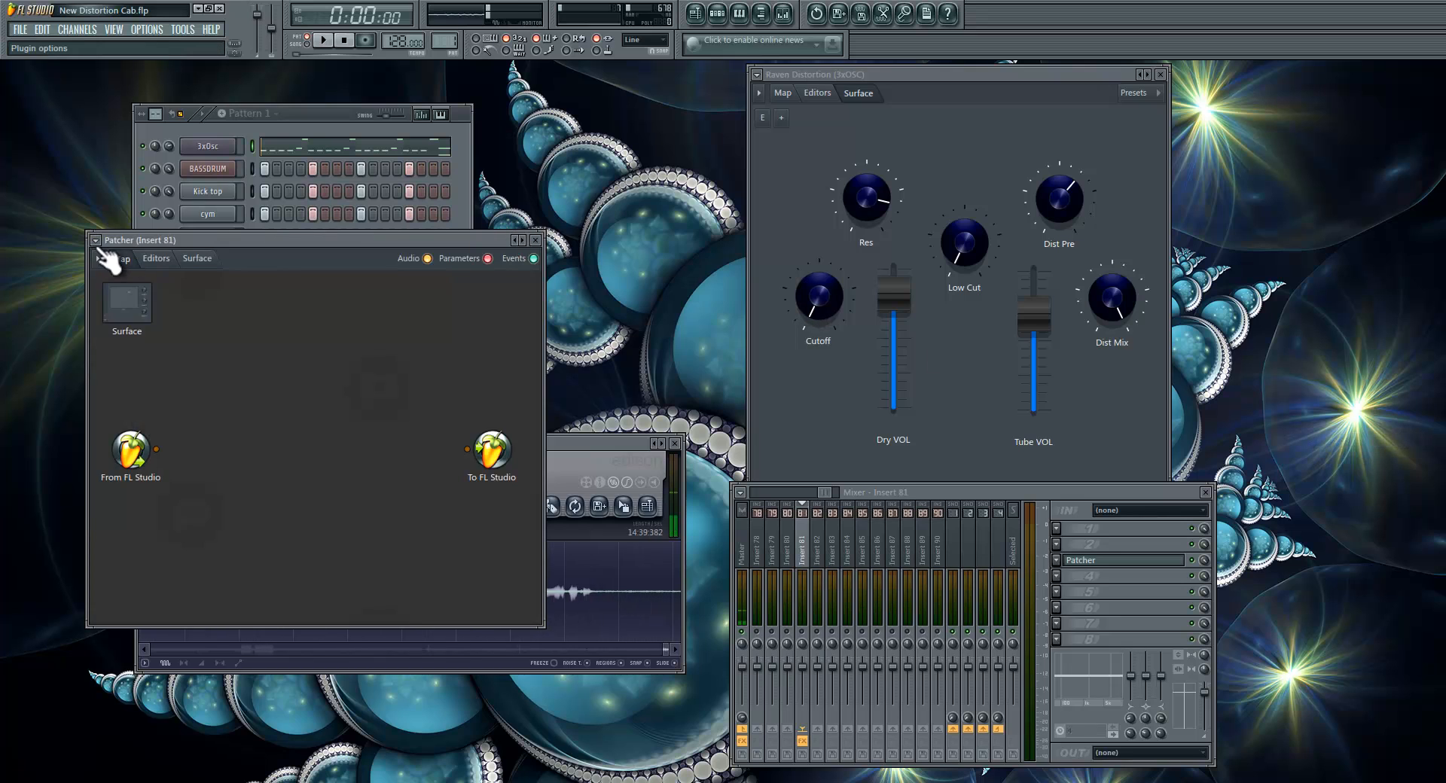
pyautogui.click(96, 241)
pyautogui.moveTo(128, 279)
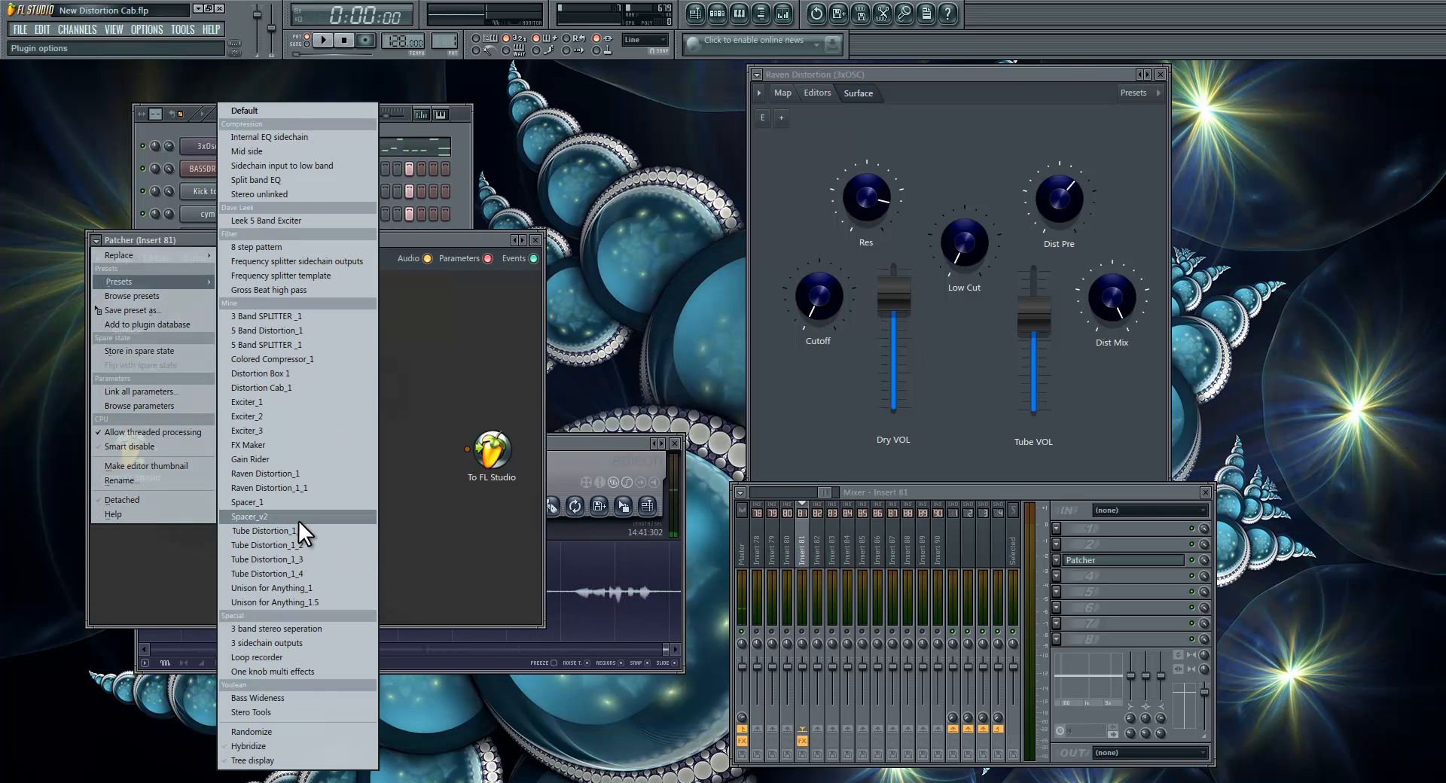
pyautogui.click(312, 486)
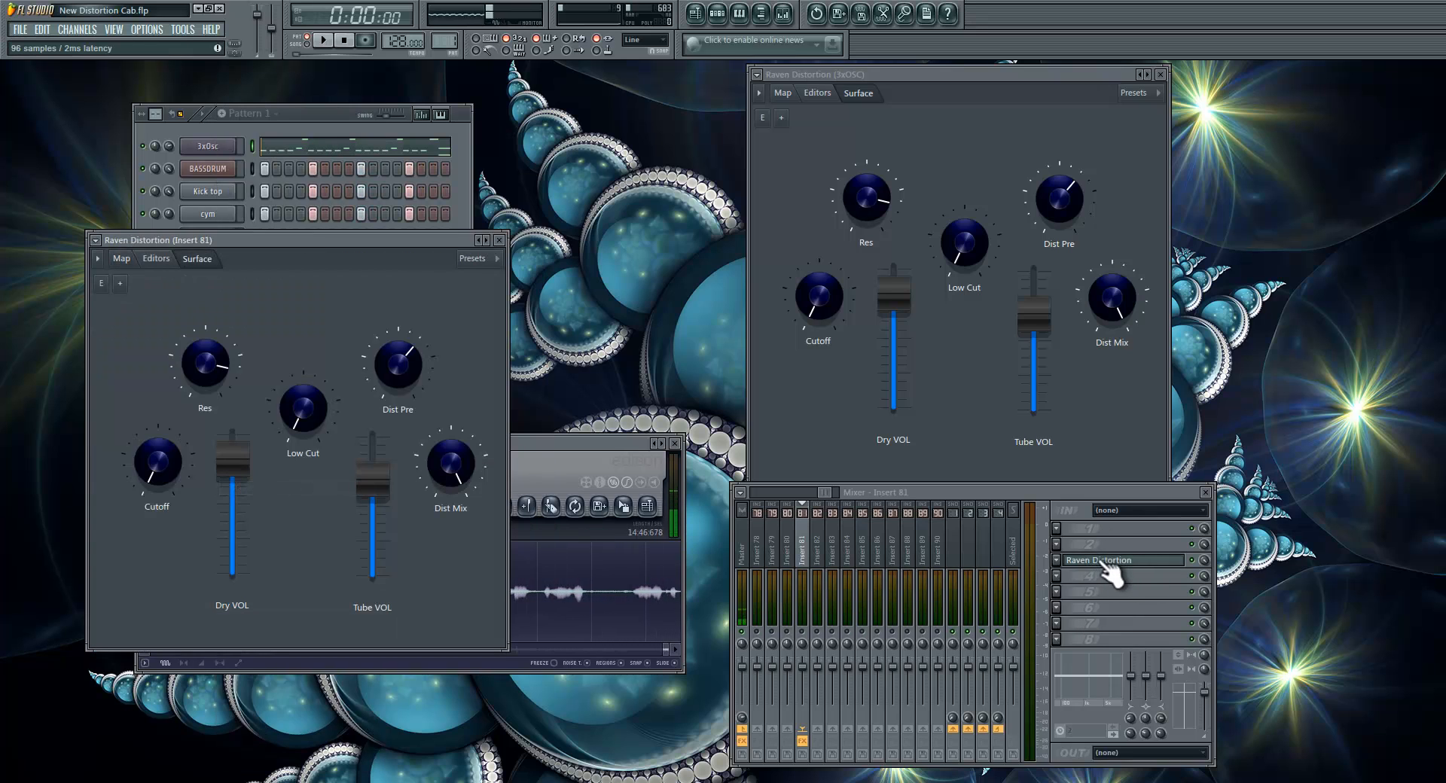
# Step: Rename the Raven Distortion plugin on Insert 81 to "Patcher" and recheck the name in its slot
pyautogui.rightClick(1104, 562)
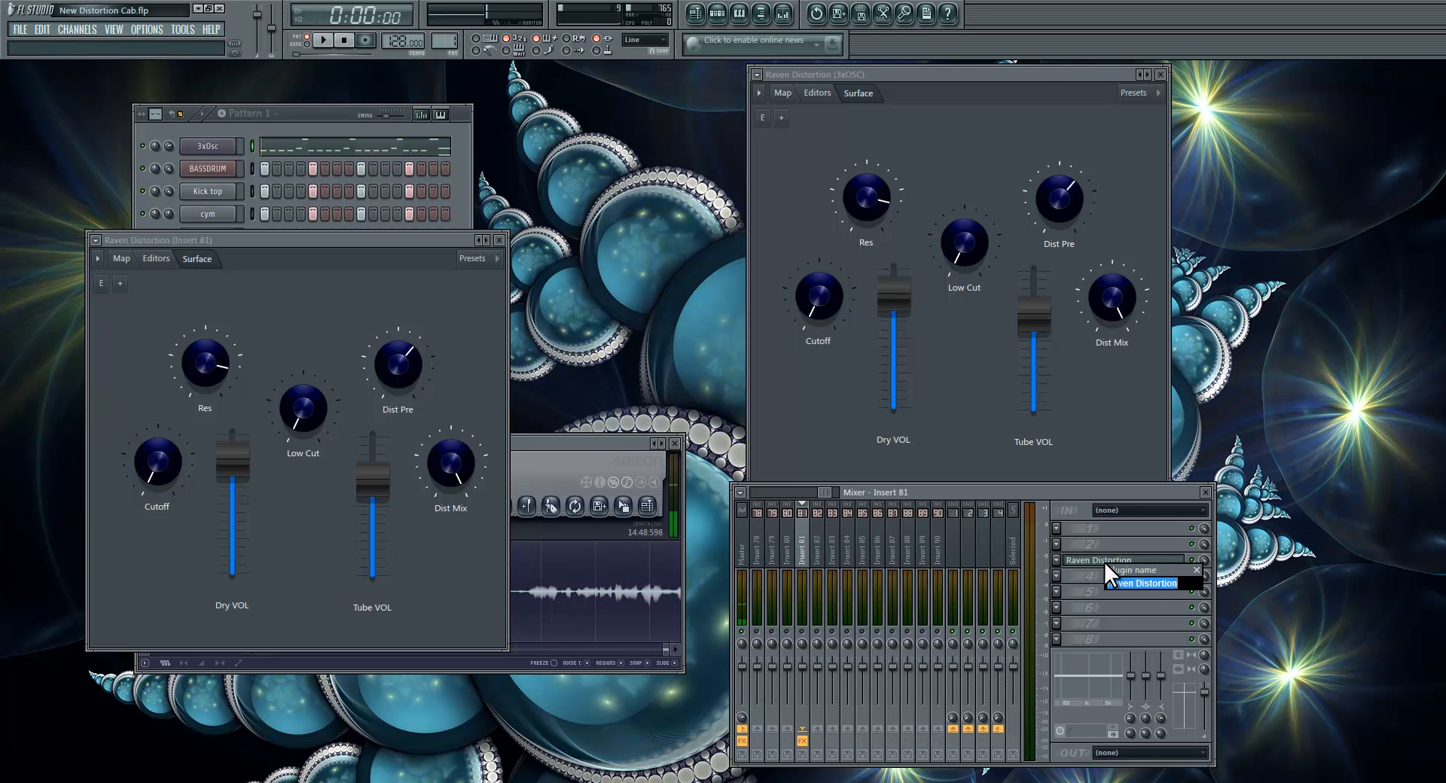
pyautogui.press('Return')
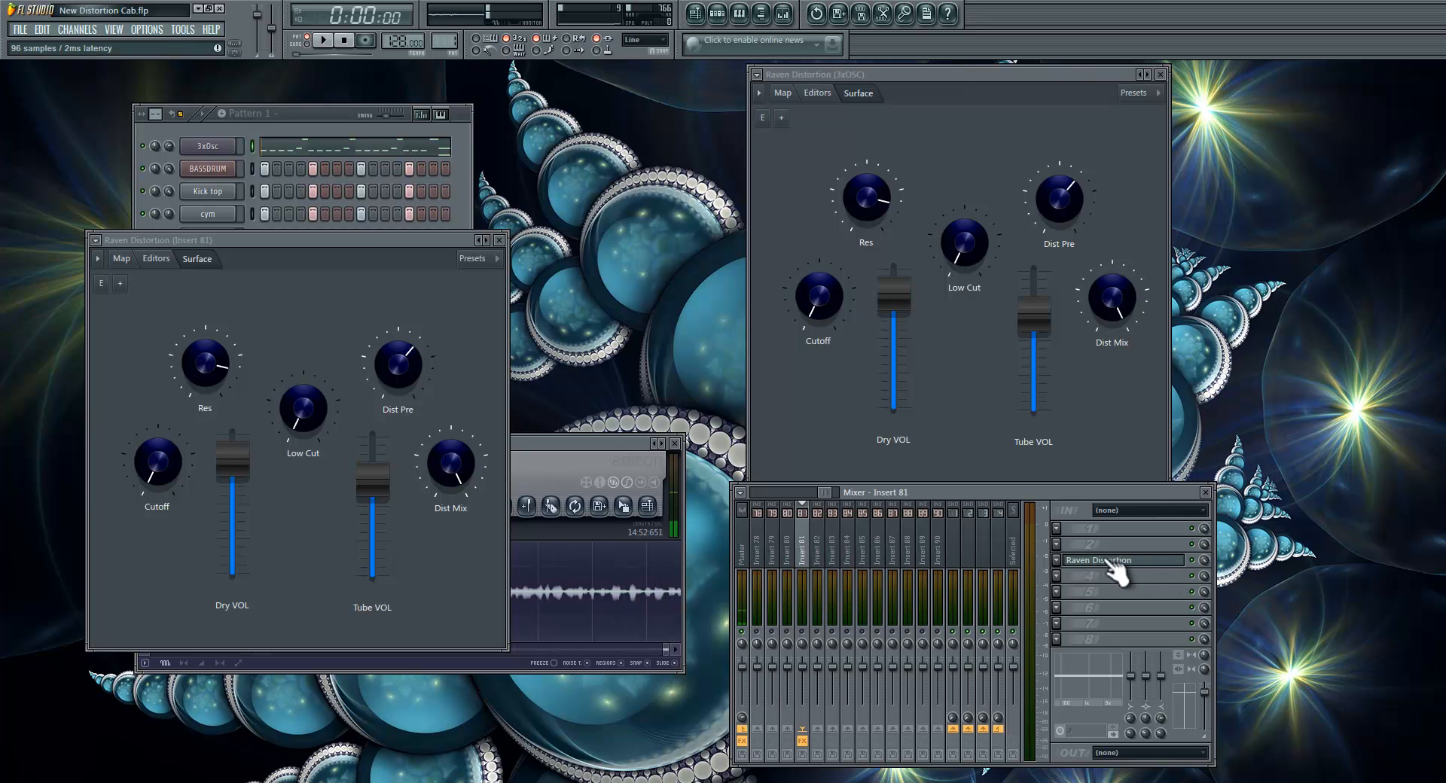
pyautogui.rightClick(1107, 559)
pyautogui.write('Patcher')
pyautogui.press('Return')
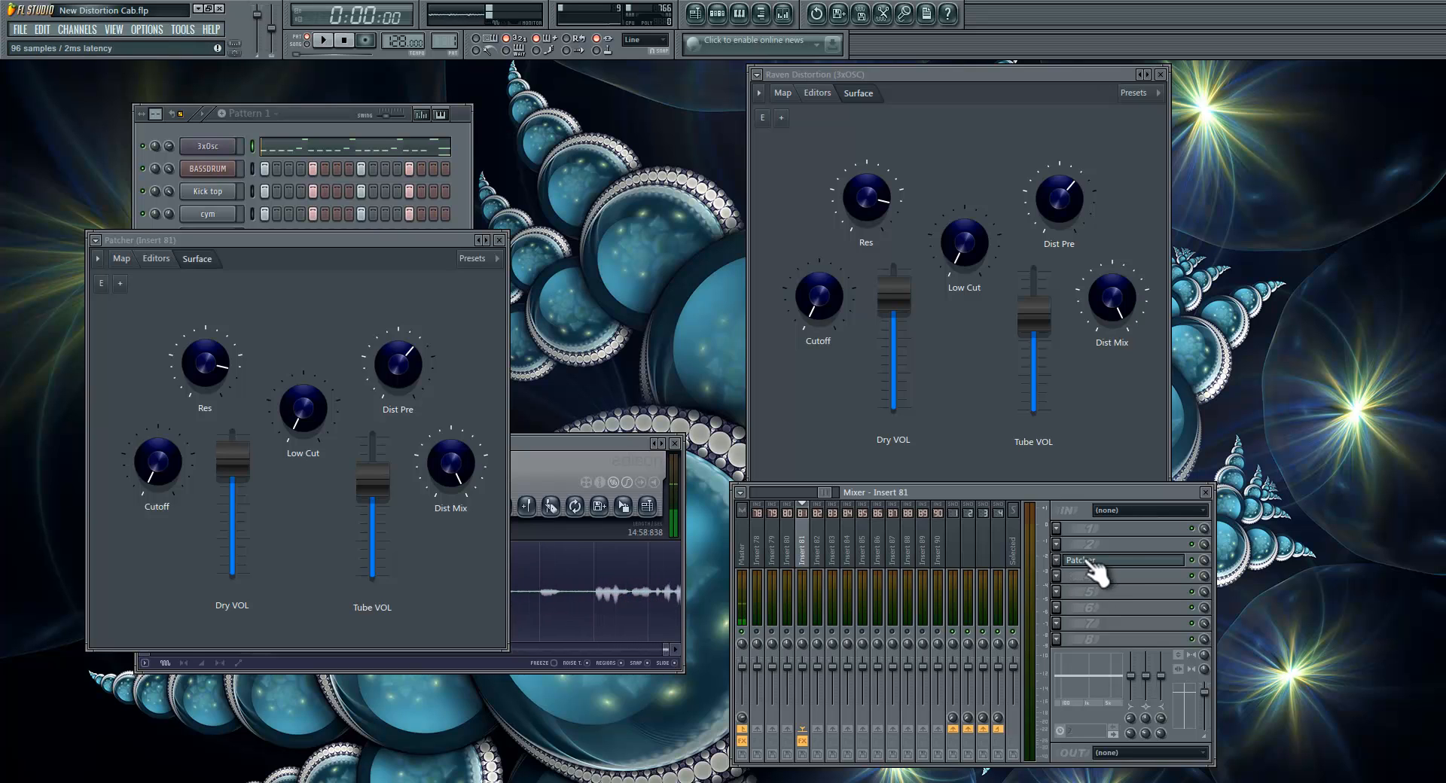
pyautogui.rightClick(1105, 562)
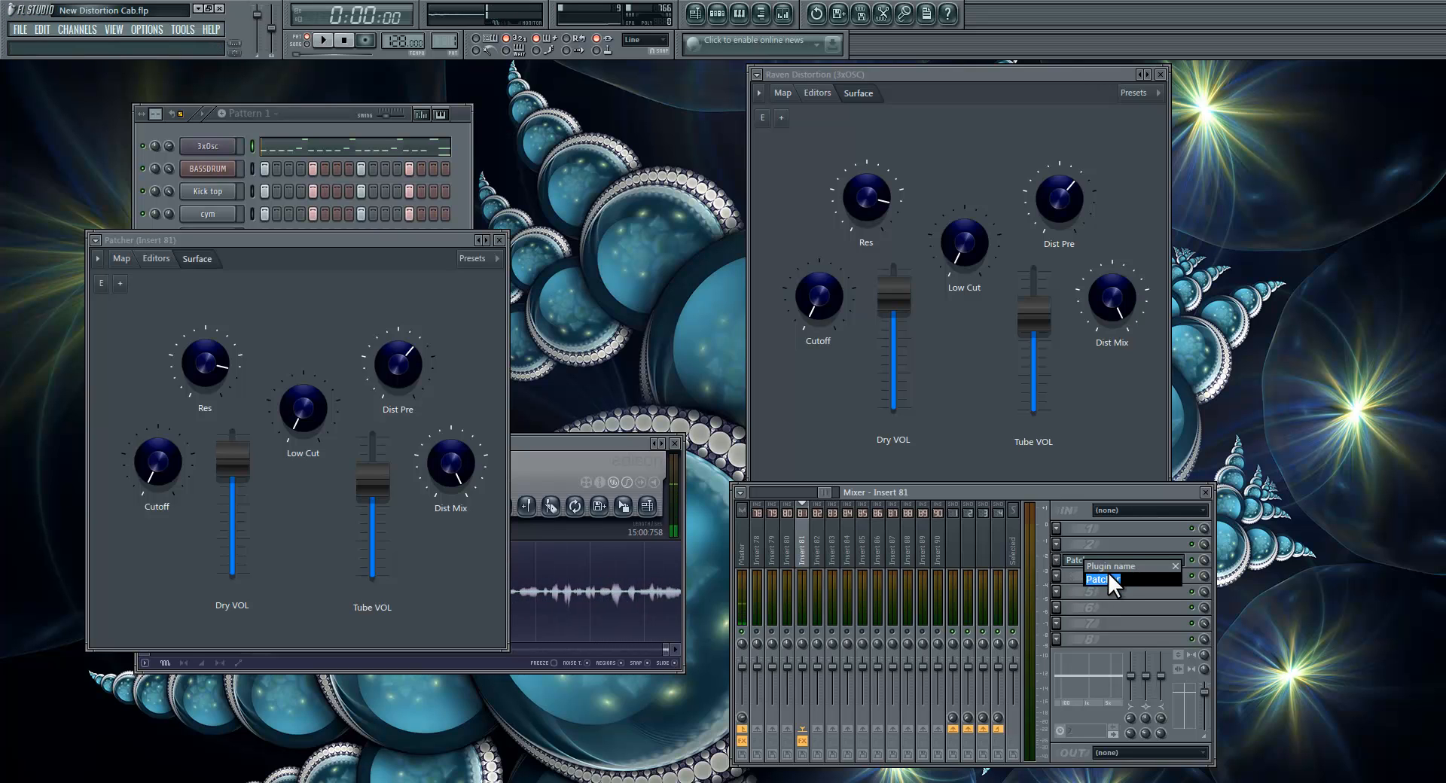
pyautogui.press('Return')
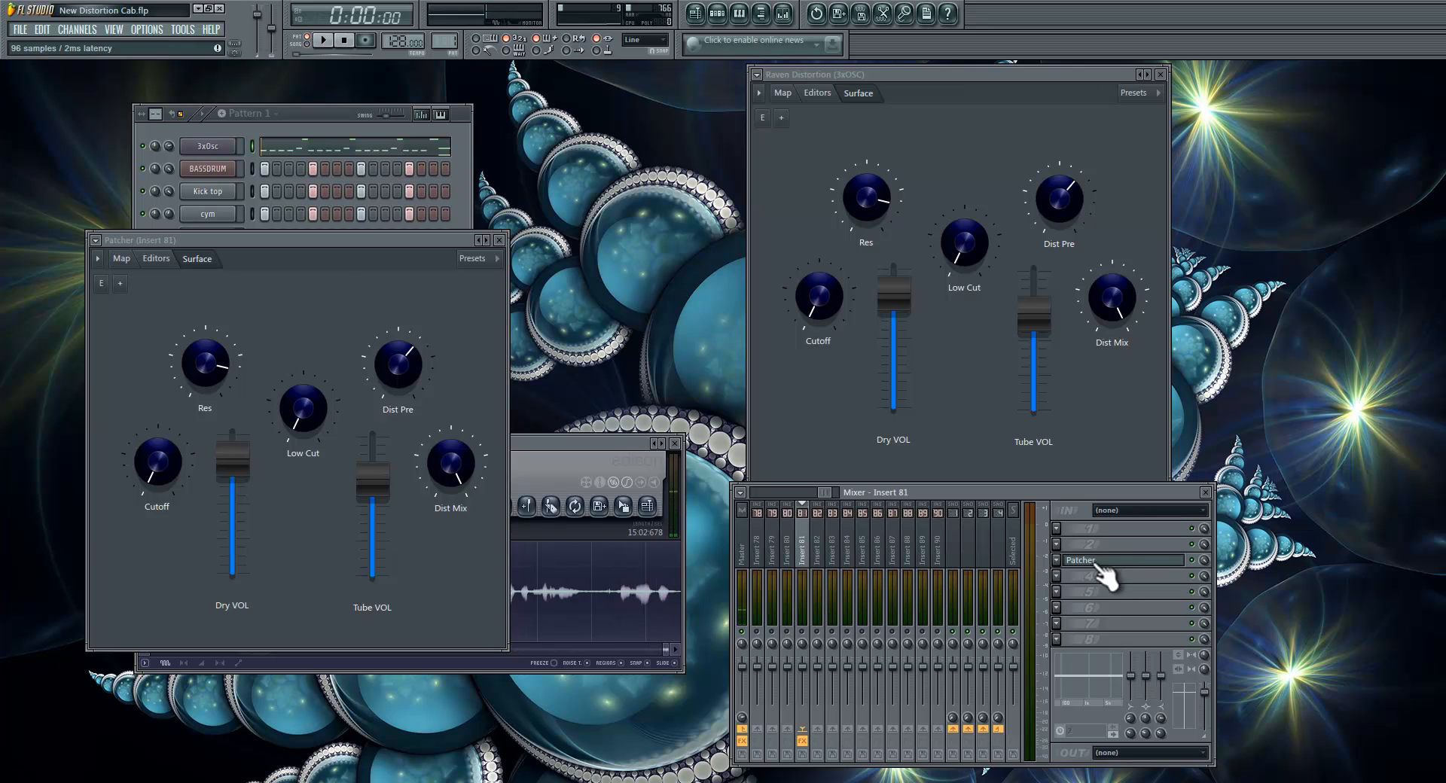
# Step: Reload the Raven Distortion_1_1 preset on Insert 81 and close that plugin window
pyautogui.click(100, 242)
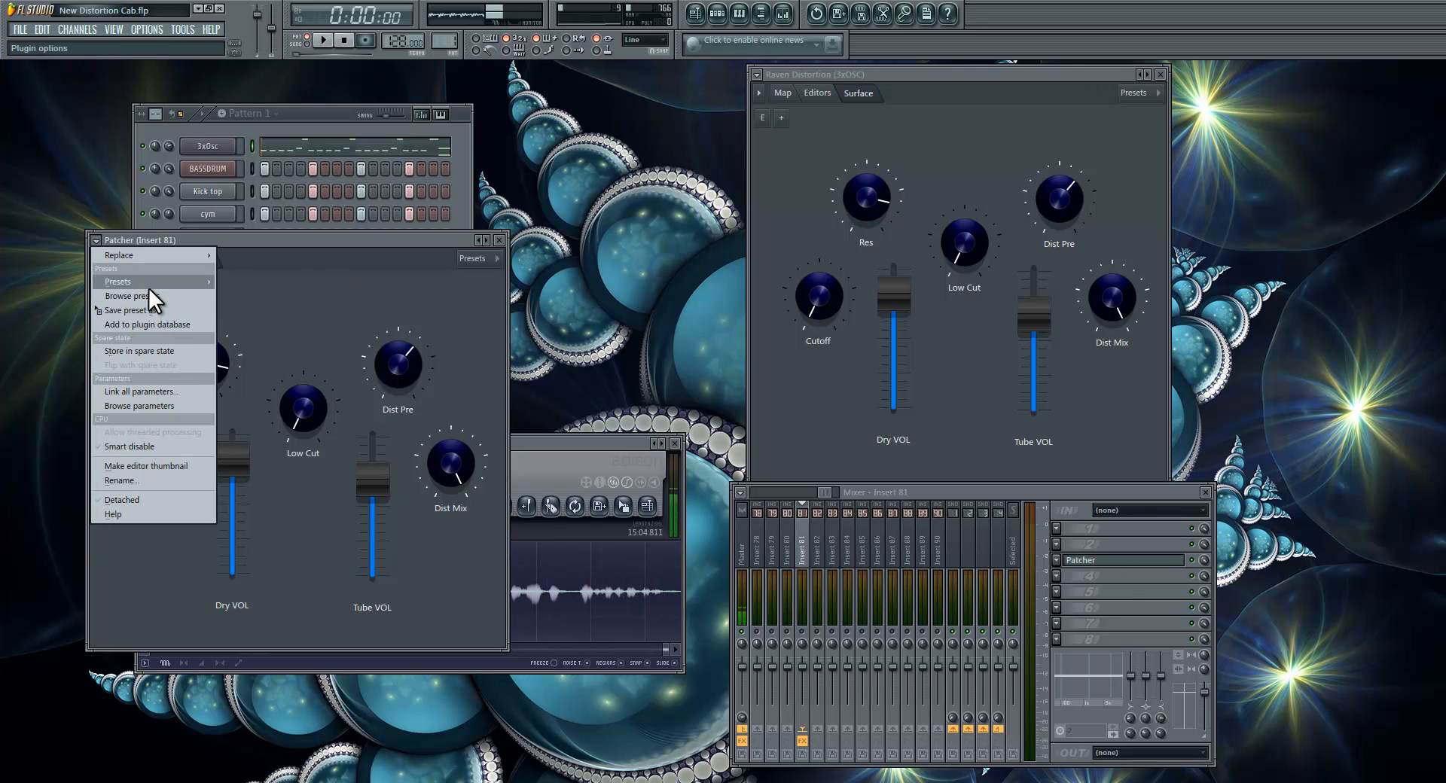
pyautogui.moveTo(151, 279)
pyautogui.click(291, 490)
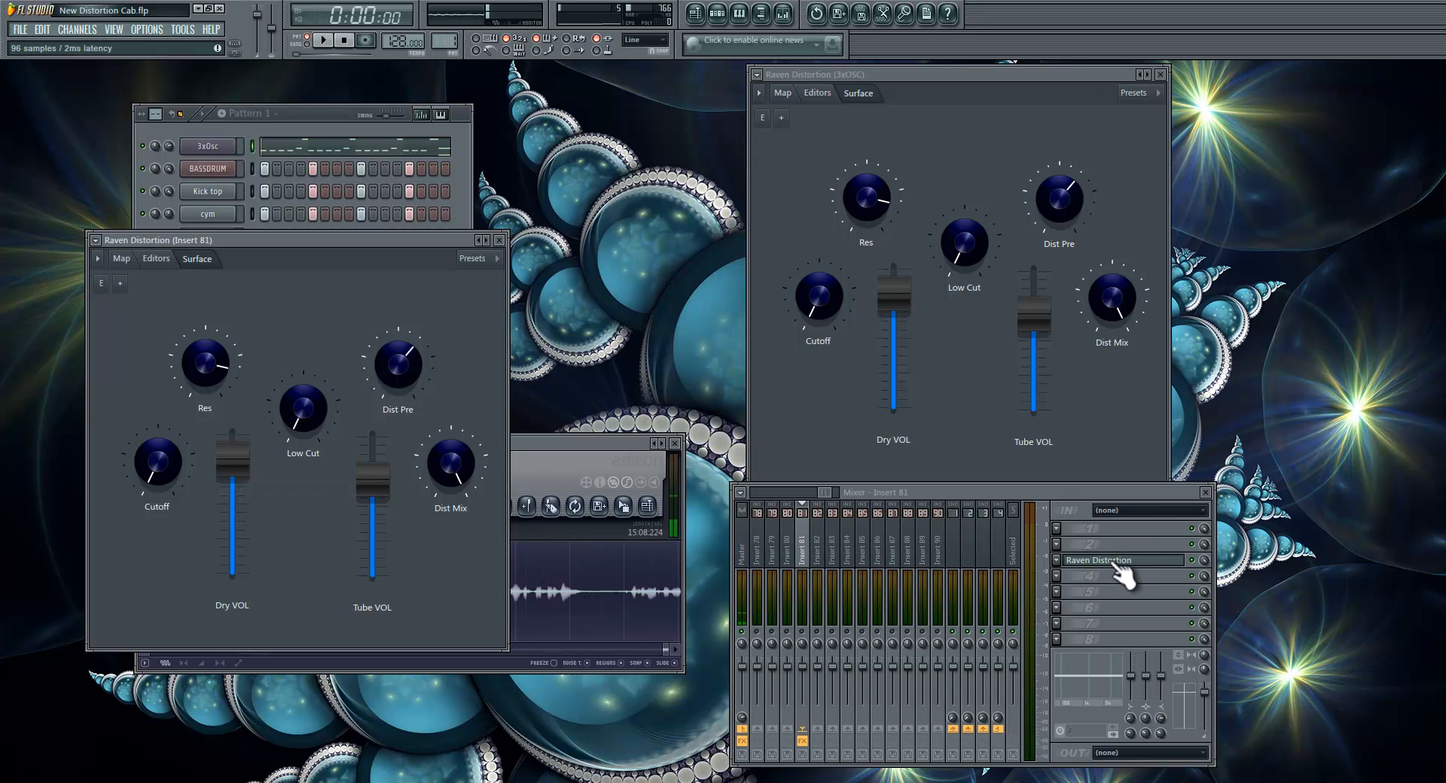
pyautogui.click(498, 239)
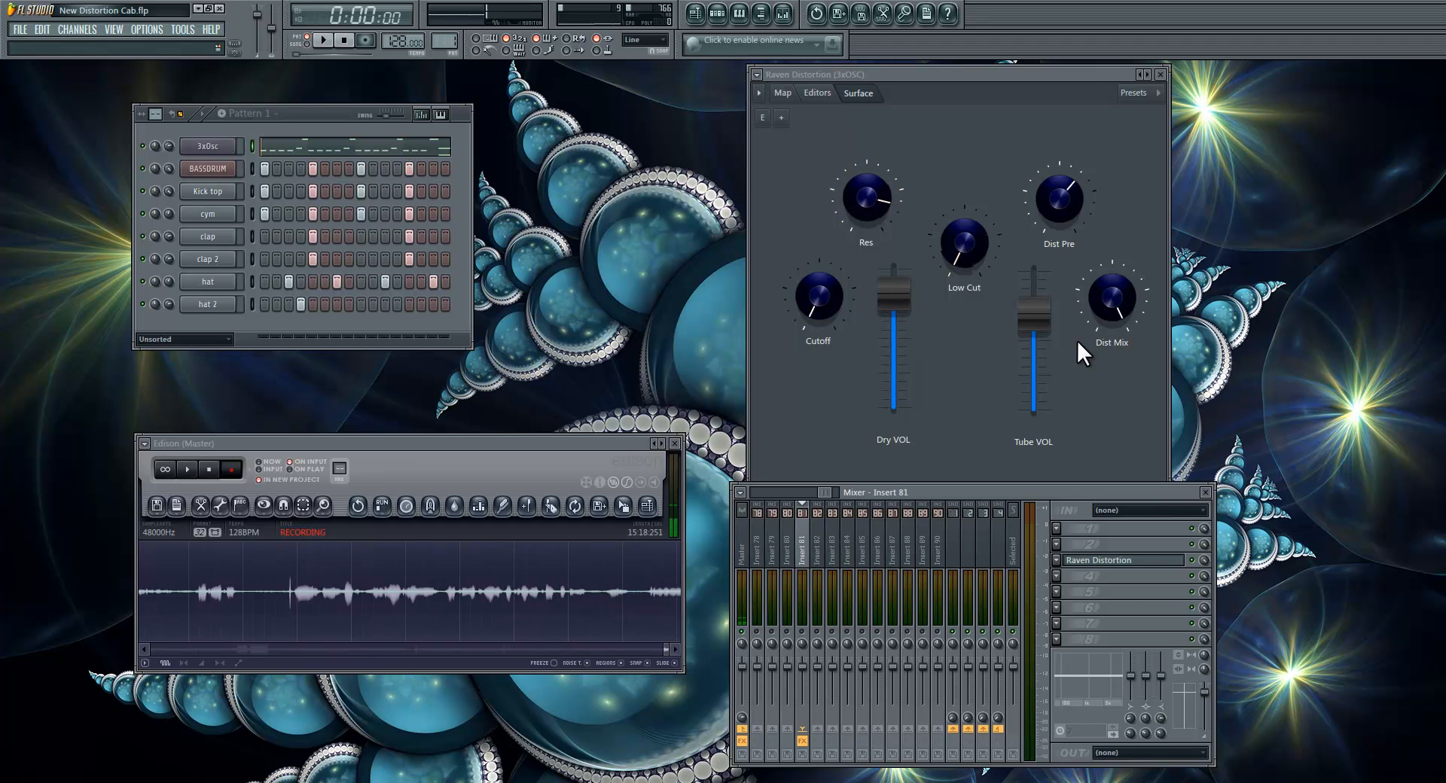
# Step: Reopen the Insert 81 plugin, load the Tube Distortion_1_1 preset and place its window beside Raven Distortion
pyautogui.click(1115, 567)
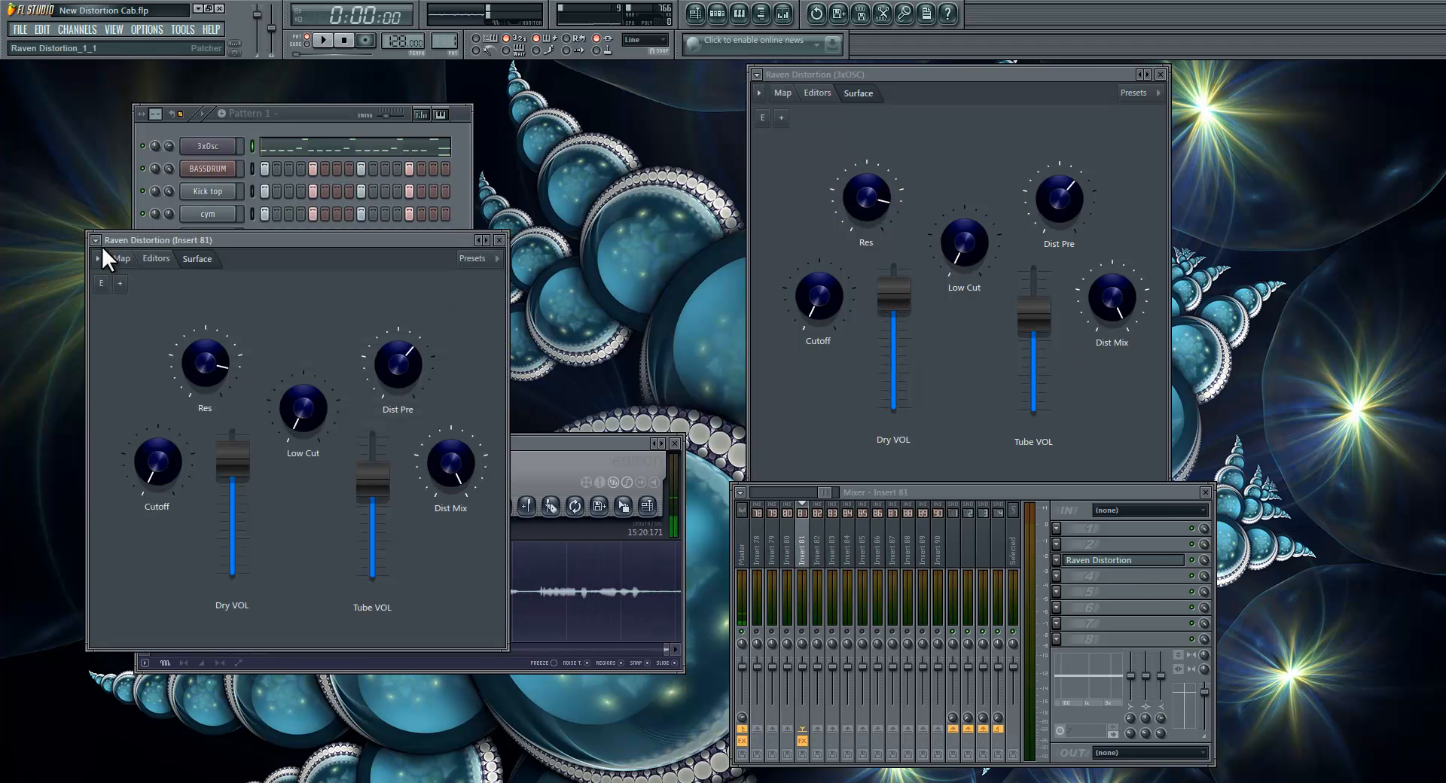
pyautogui.click(96, 240)
pyautogui.click(158, 281)
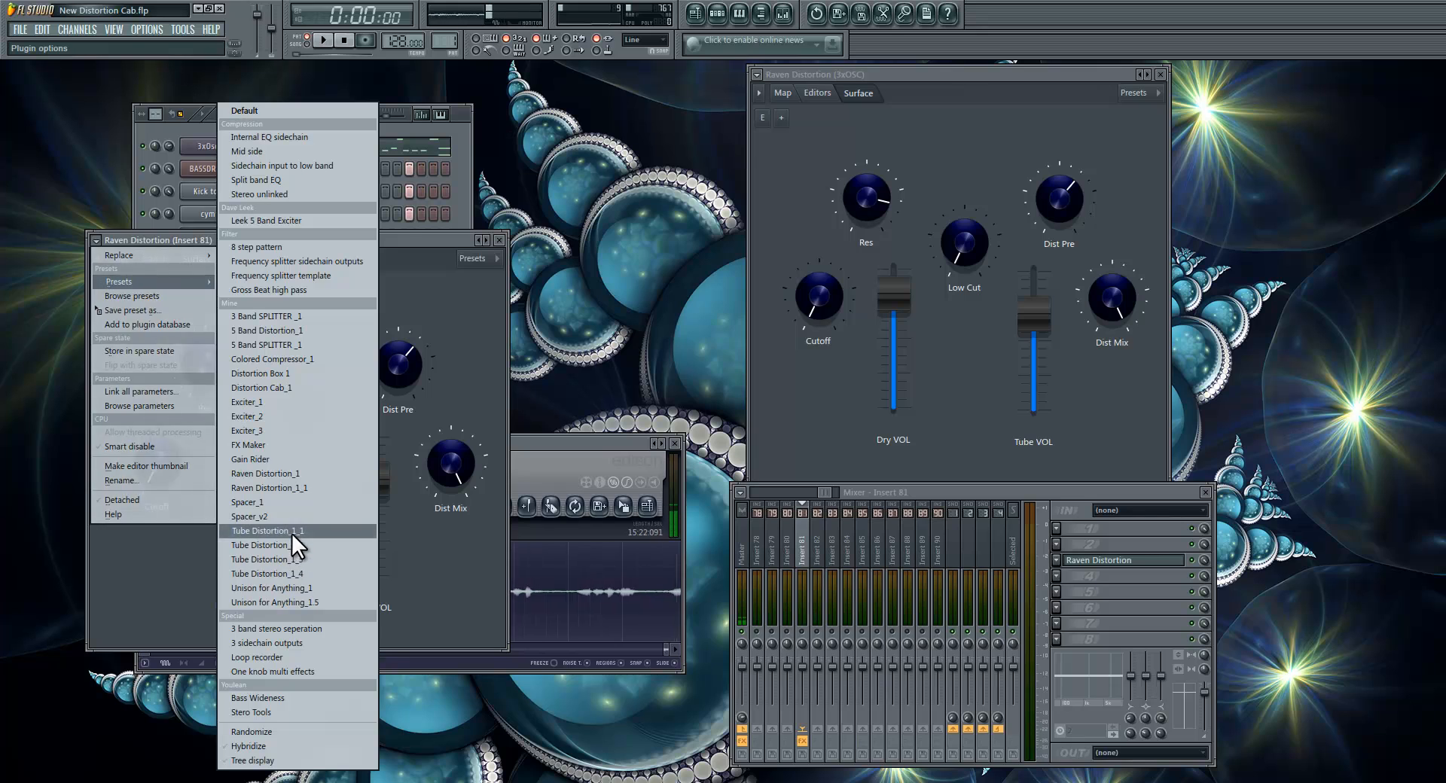
pyautogui.click(291, 531)
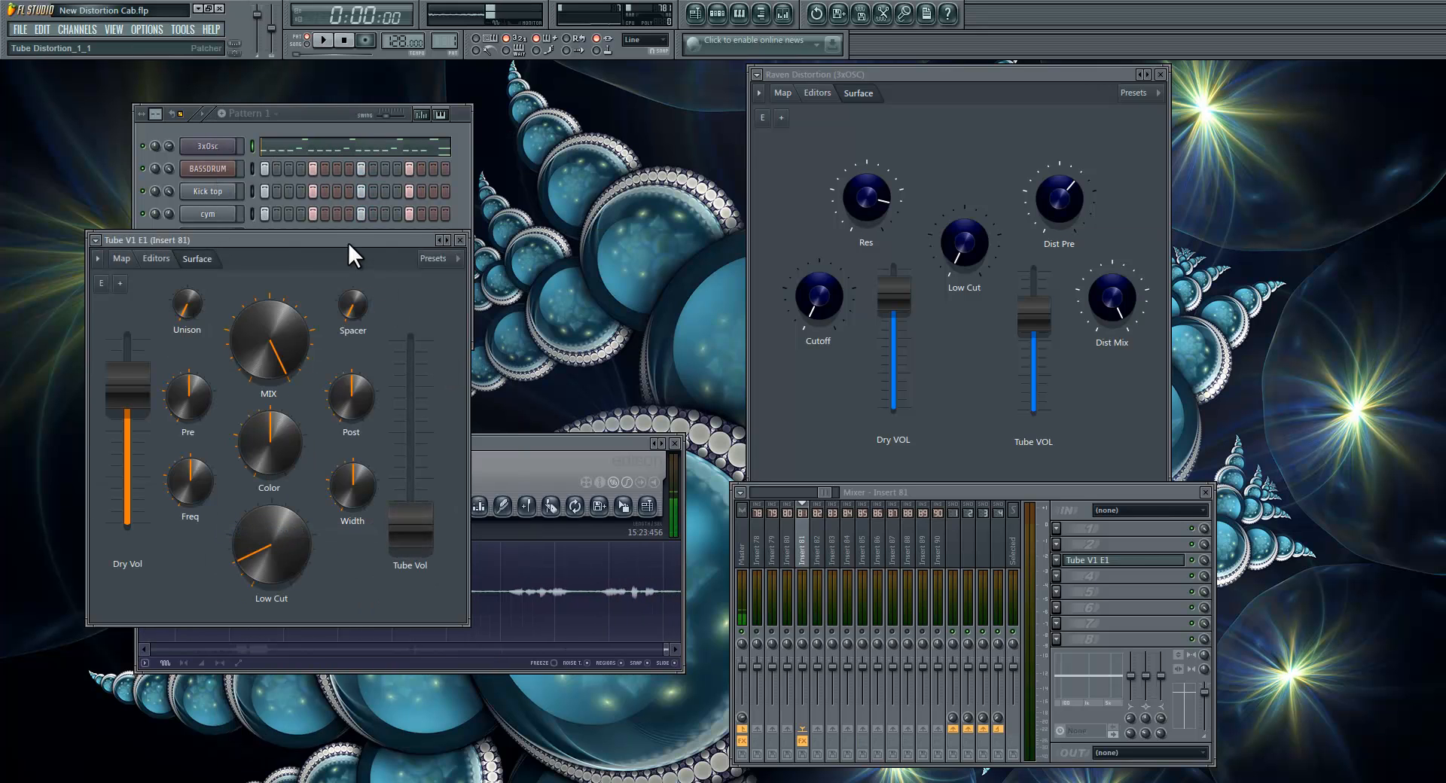
pyautogui.moveTo(349, 241); pyautogui.dragTo(626, 152)
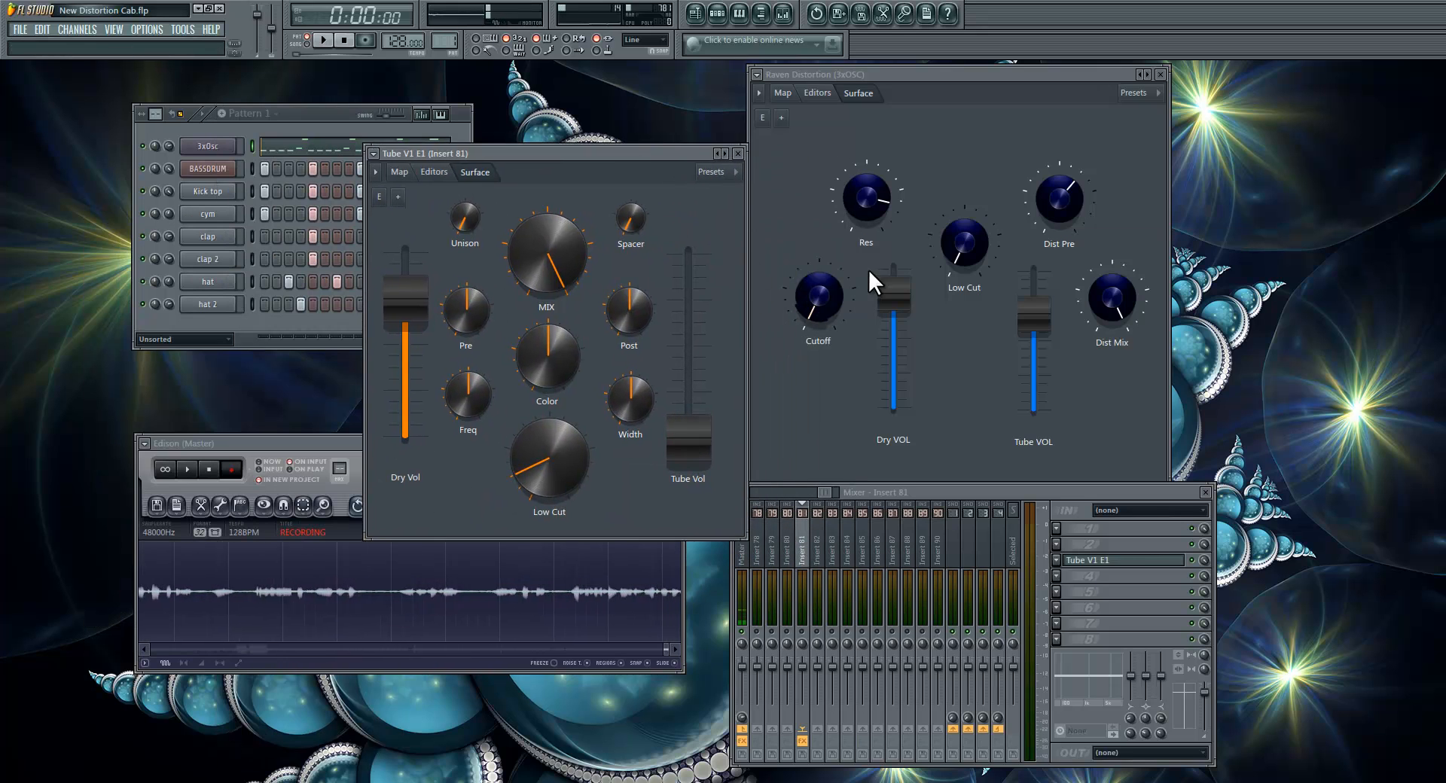
# Step: Examine the Tube V1 E1 map from its inputs through to its output, and close the plugin window
pyautogui.click(399, 173)
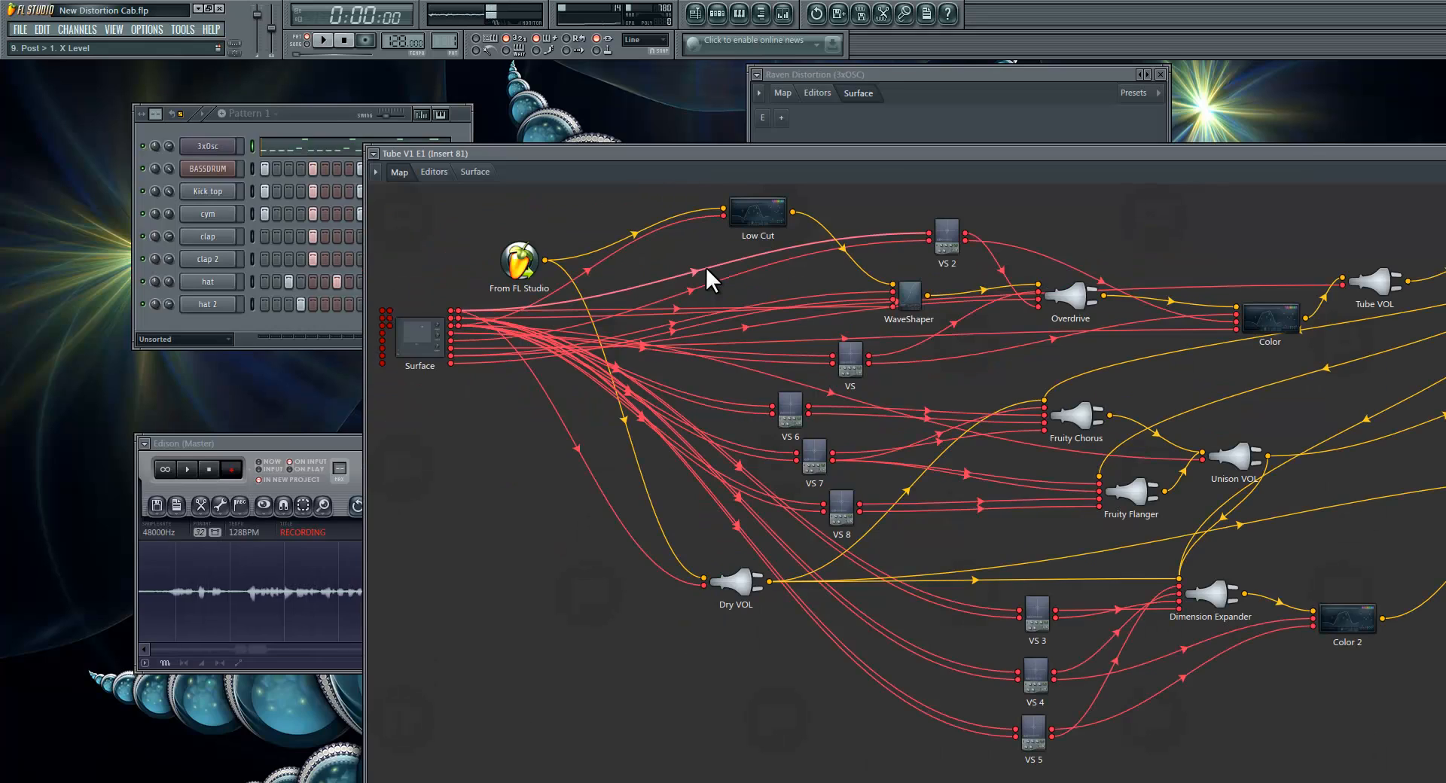
pyautogui.moveTo(924, 152); pyautogui.dragTo(100, 205)
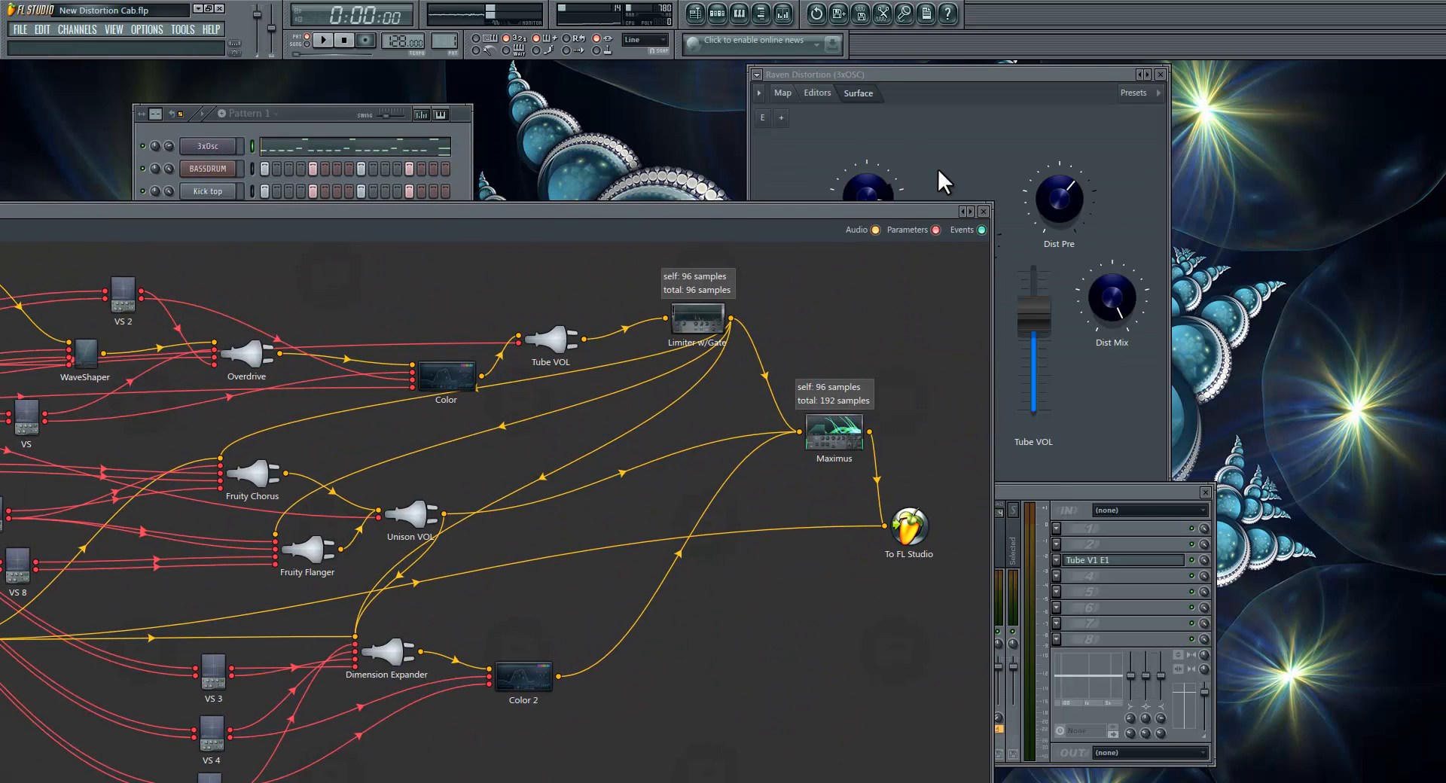
pyautogui.click(983, 212)
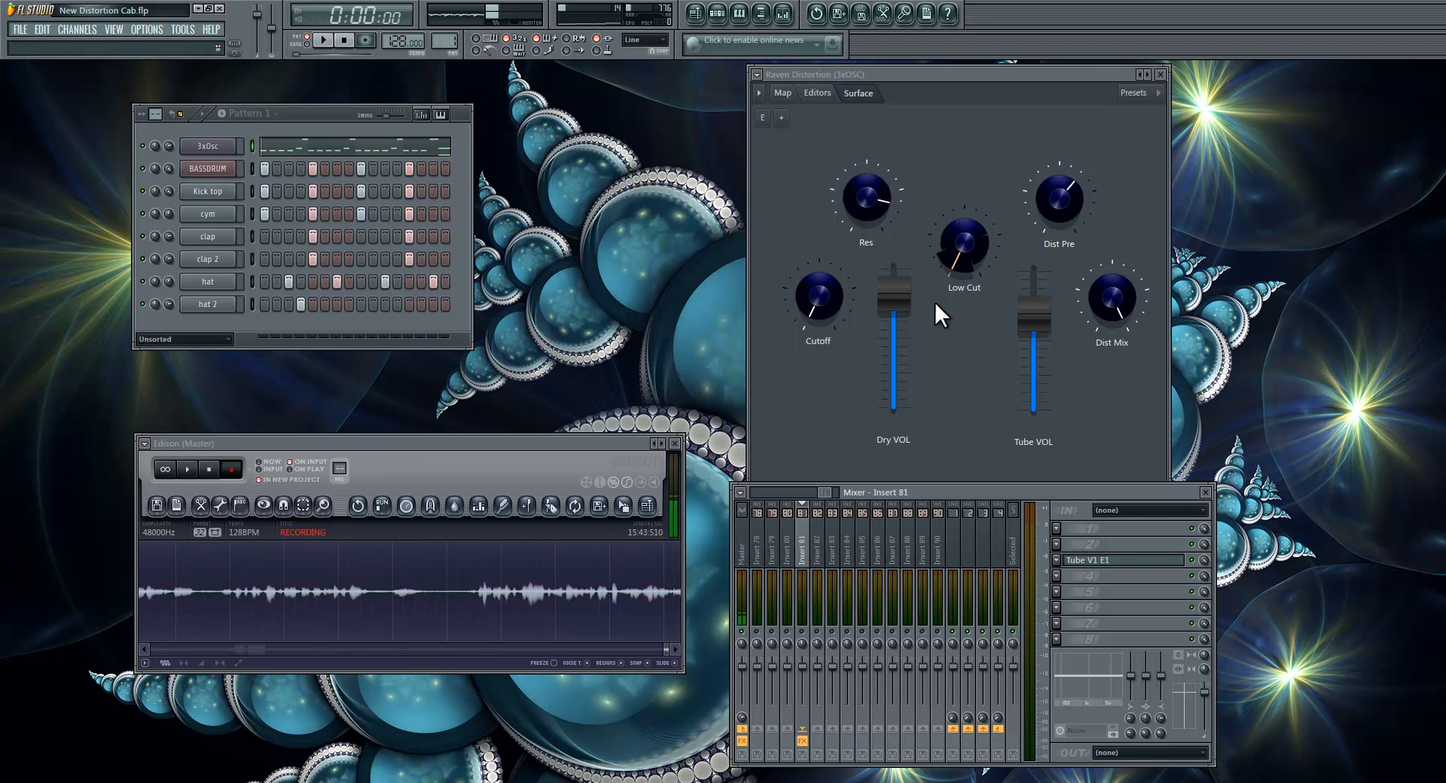
# Step: Review the Cutoff knob's automation and link options and Raven Distortion's module editors, and return to the surface
pyautogui.click(835, 290)
pyautogui.rightClick(836, 291)
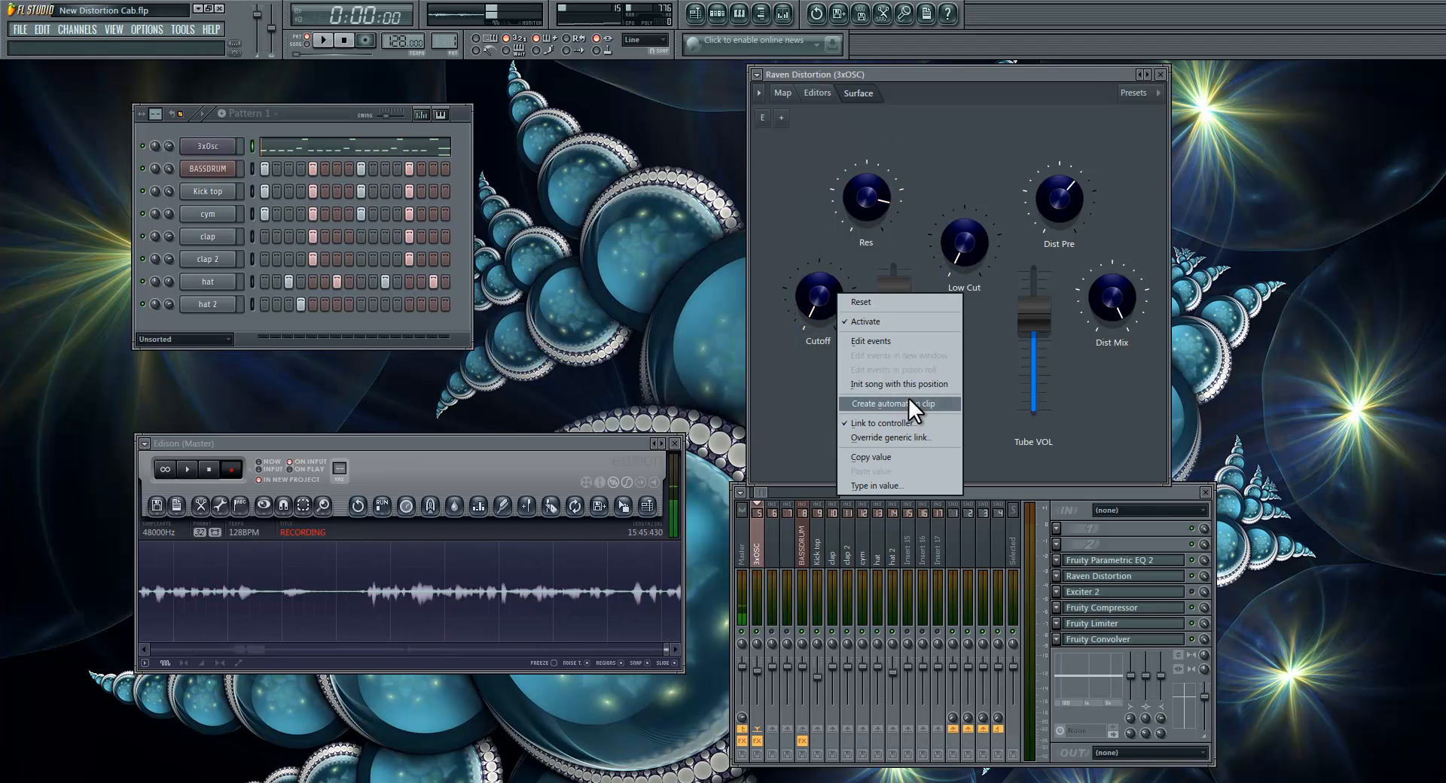
pyautogui.click(981, 207)
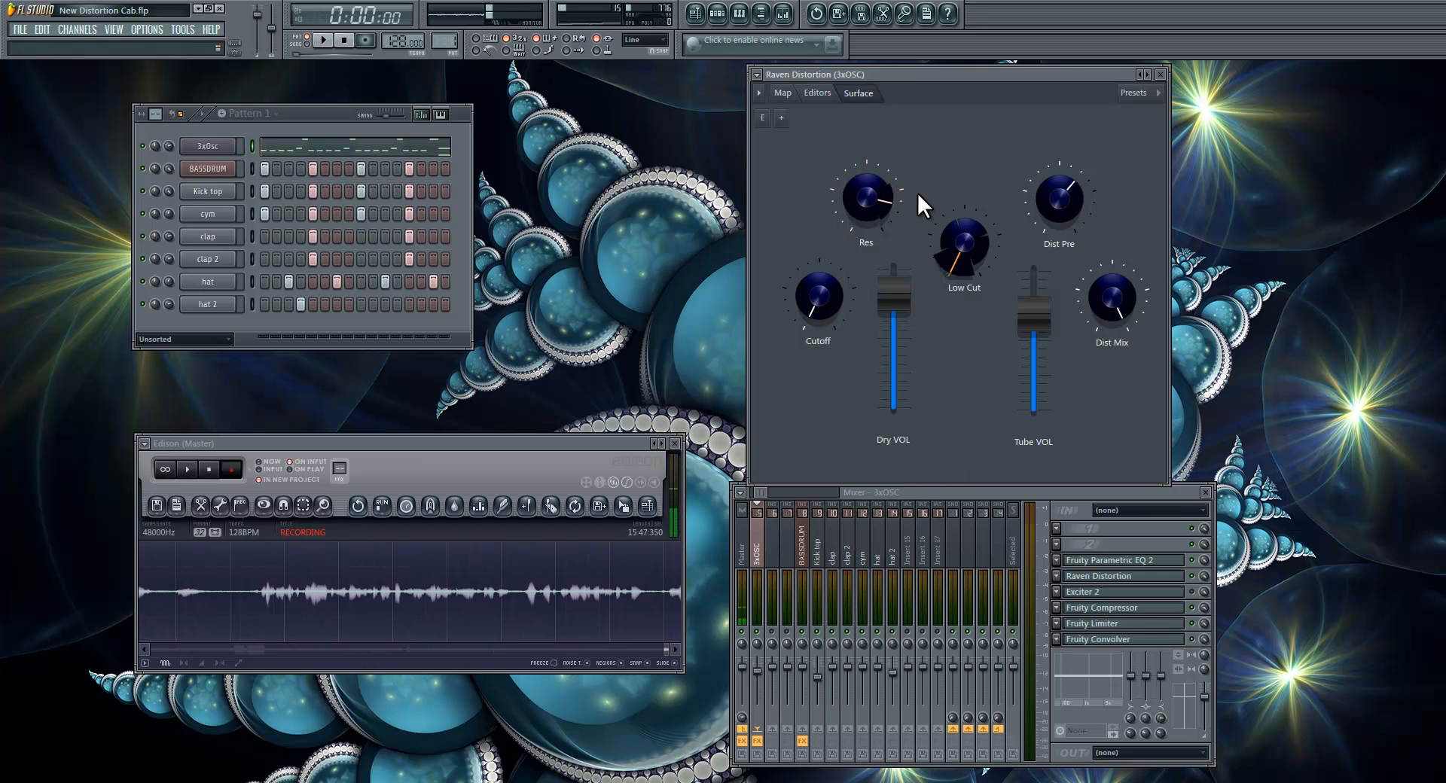
pyautogui.click(821, 92)
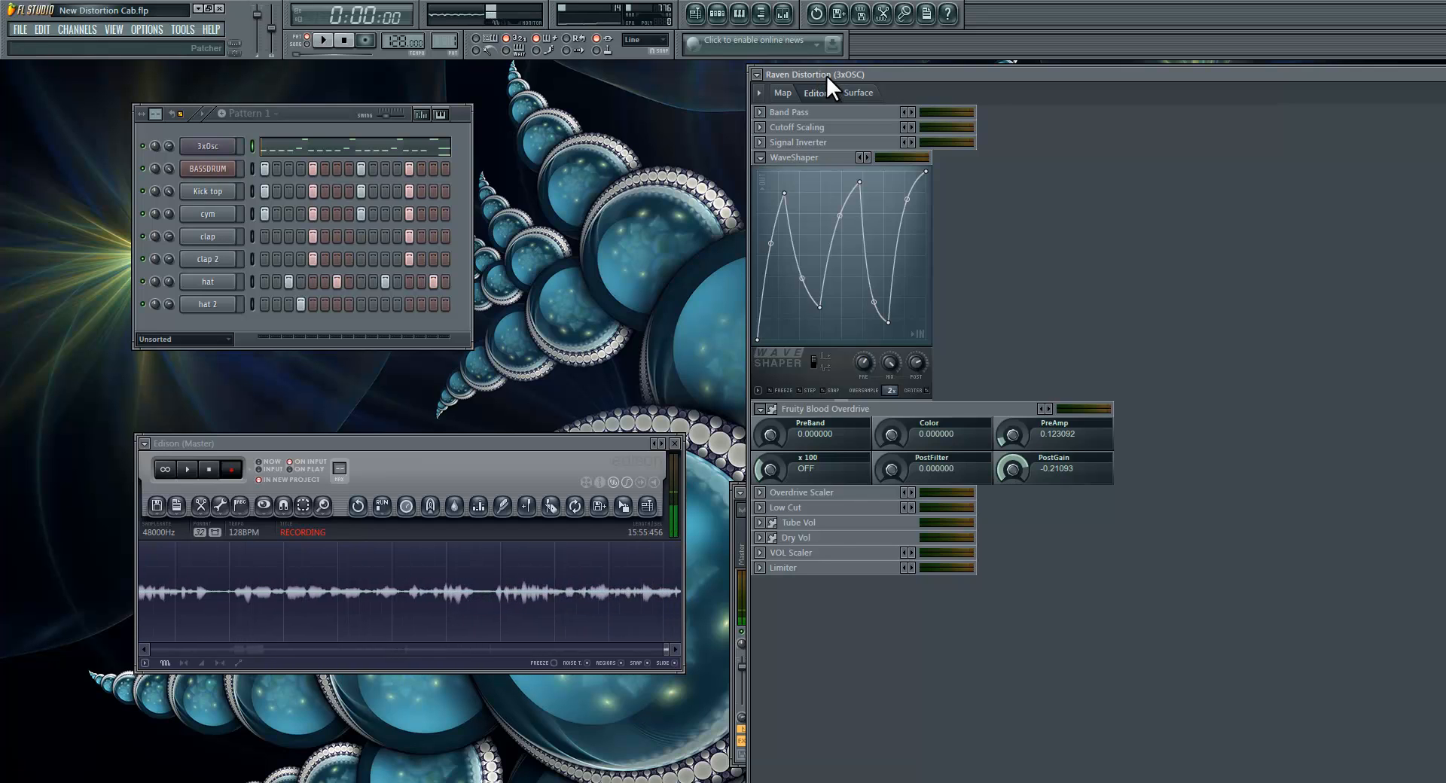
pyautogui.click(859, 92)
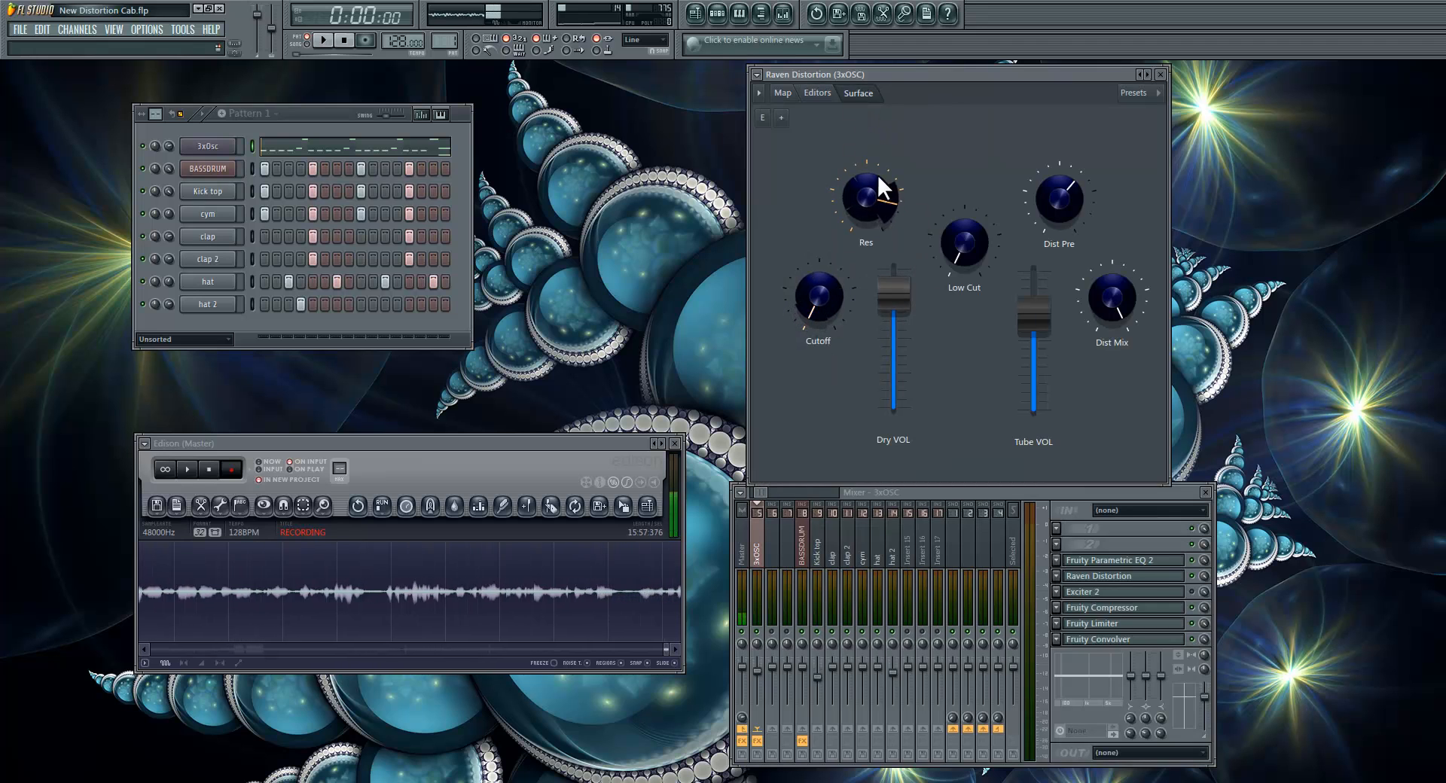
pyautogui.moveTo(878, 174); pyautogui.dragTo(891, 178)
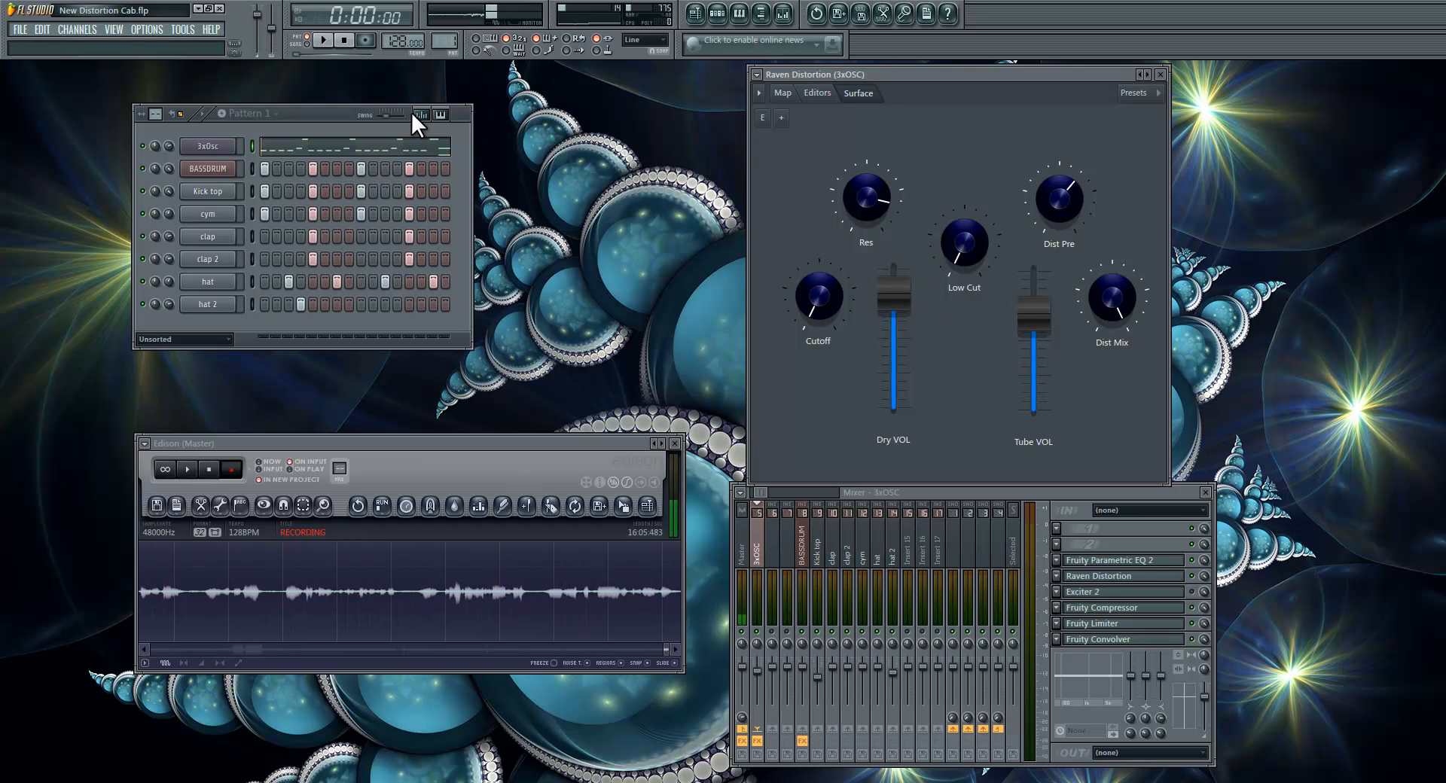
# Step: Play the pattern while adjusting Cutoff, Res, Low Cut, Dist Pre and both volumes, ending with Dist Pre and Dry VOL at maximum, and stop playback
pyautogui.click(323, 41)
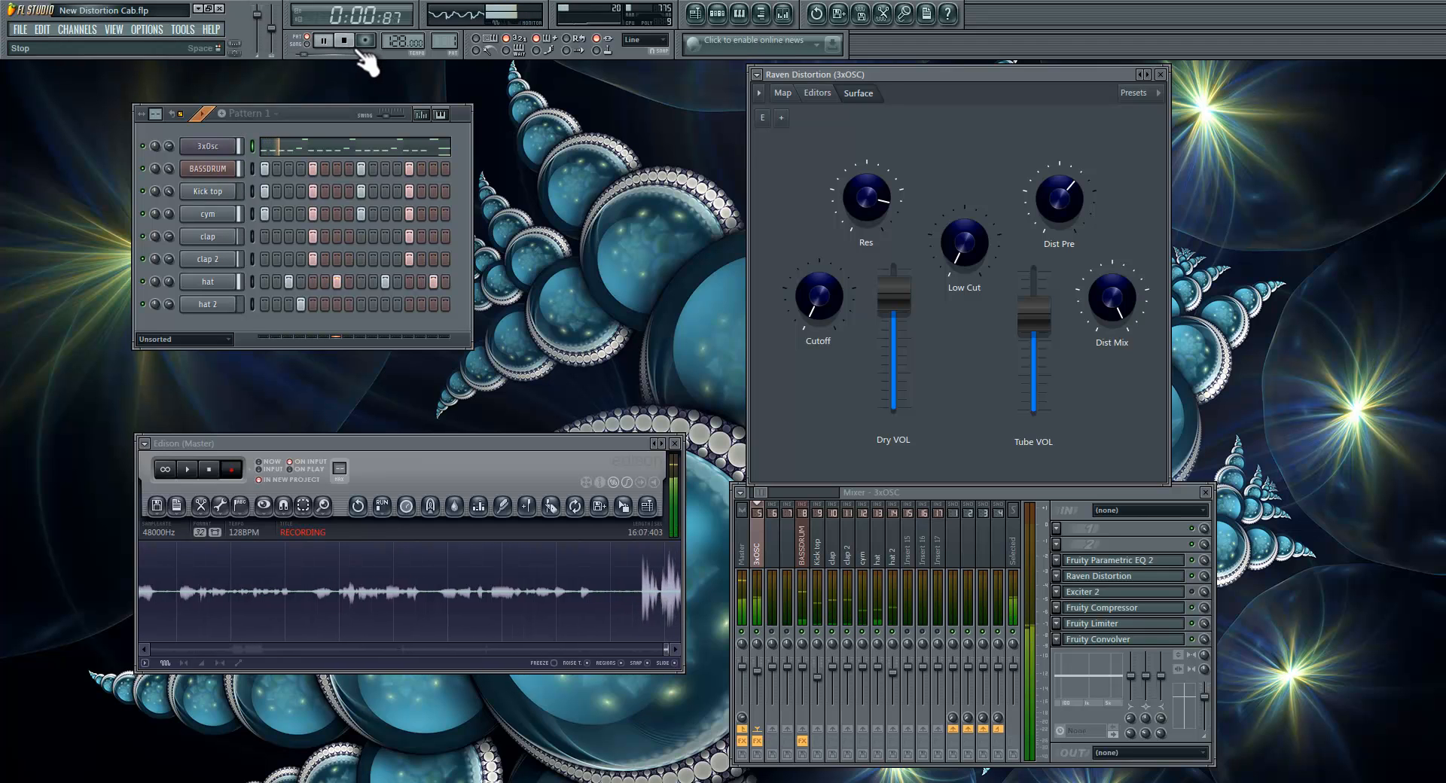
pyautogui.moveTo(845, 290); pyautogui.dragTo(855, 242)
pyautogui.moveTo(1032, 316); pyautogui.dragTo(1063, 122)
pyautogui.moveTo(846, 298); pyautogui.dragTo(893, 322)
pyautogui.moveTo(1037, 292); pyautogui.dragTo(1046, 305)
pyautogui.moveTo(977, 256)
pyautogui.mouseDown()
pyautogui.moveTo(969, 151)
pyautogui.moveTo(975, 256)
pyautogui.mouseUp()
pyautogui.moveTo(792, 290); pyautogui.dragTo(807, 371)
pyautogui.moveTo(847, 214); pyautogui.dragTo(847, 242)
pyautogui.moveTo(1038, 296)
pyautogui.mouseDown()
pyautogui.moveTo(1039, 311)
pyautogui.moveTo(1036, 291)
pyautogui.mouseUp()
pyautogui.moveTo(955, 227); pyautogui.dragTo(1039, 306)
pyautogui.moveTo(819, 316)
pyautogui.mouseDown()
pyautogui.moveTo(816, 125)
pyautogui.moveTo(820, 302)
pyautogui.mouseUp()
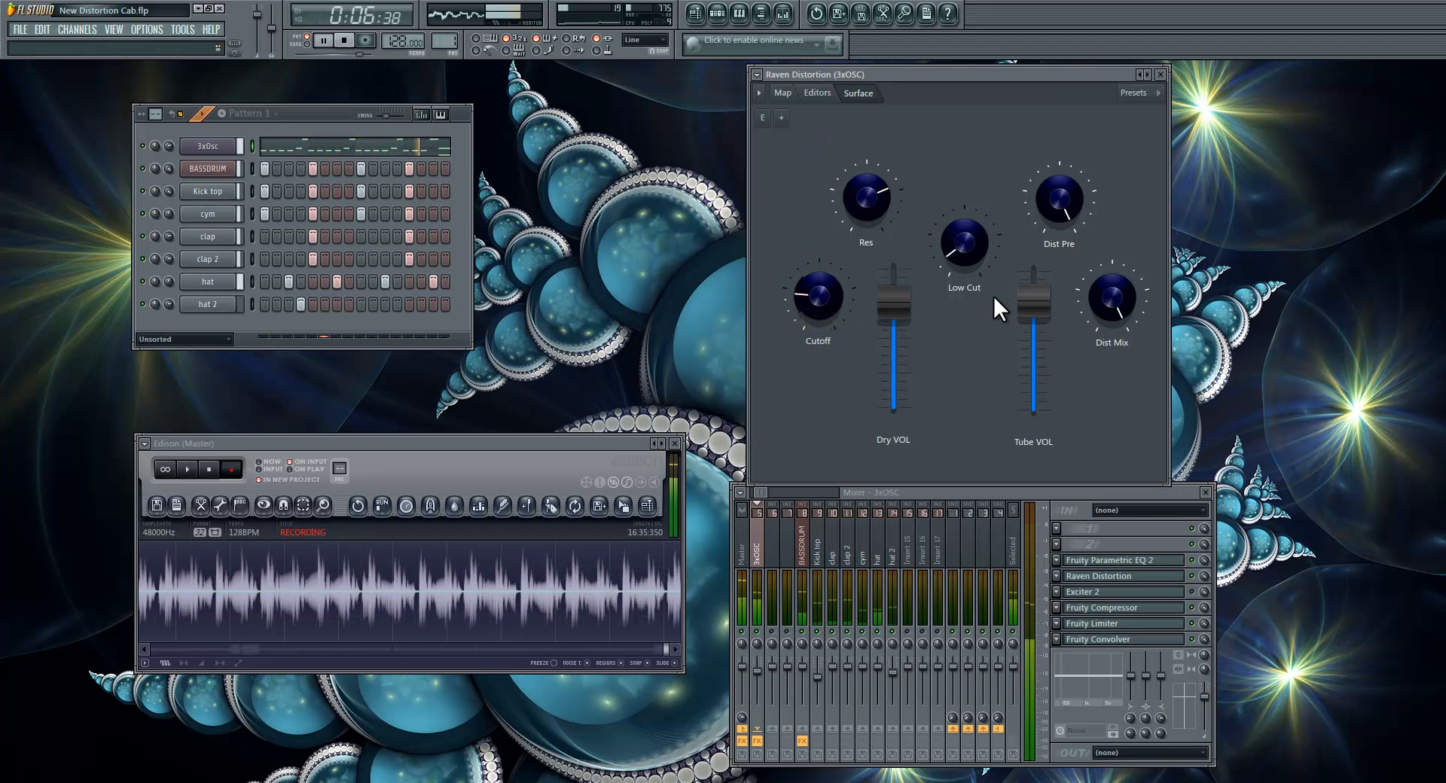
pyautogui.moveTo(904, 327); pyautogui.dragTo(914, 277)
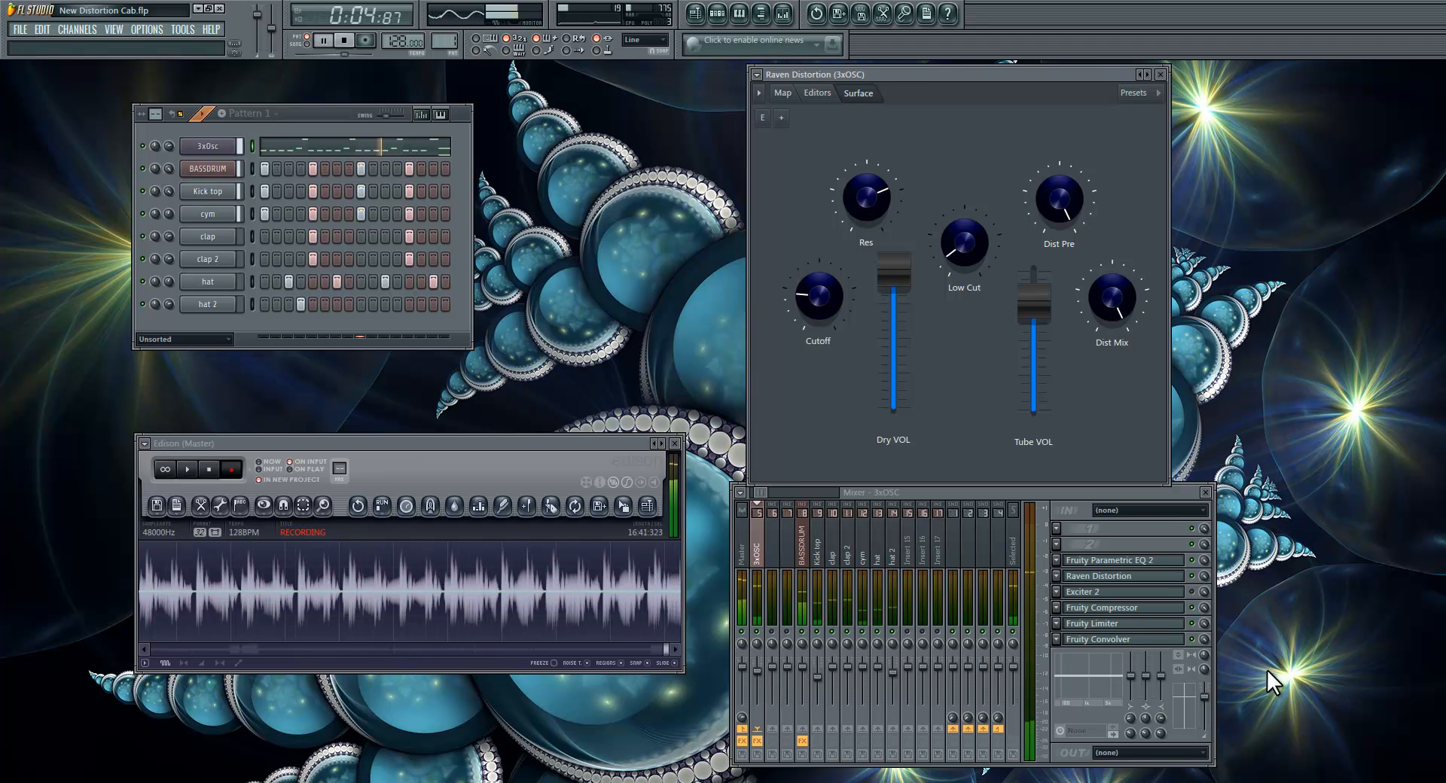
pyautogui.click(344, 40)
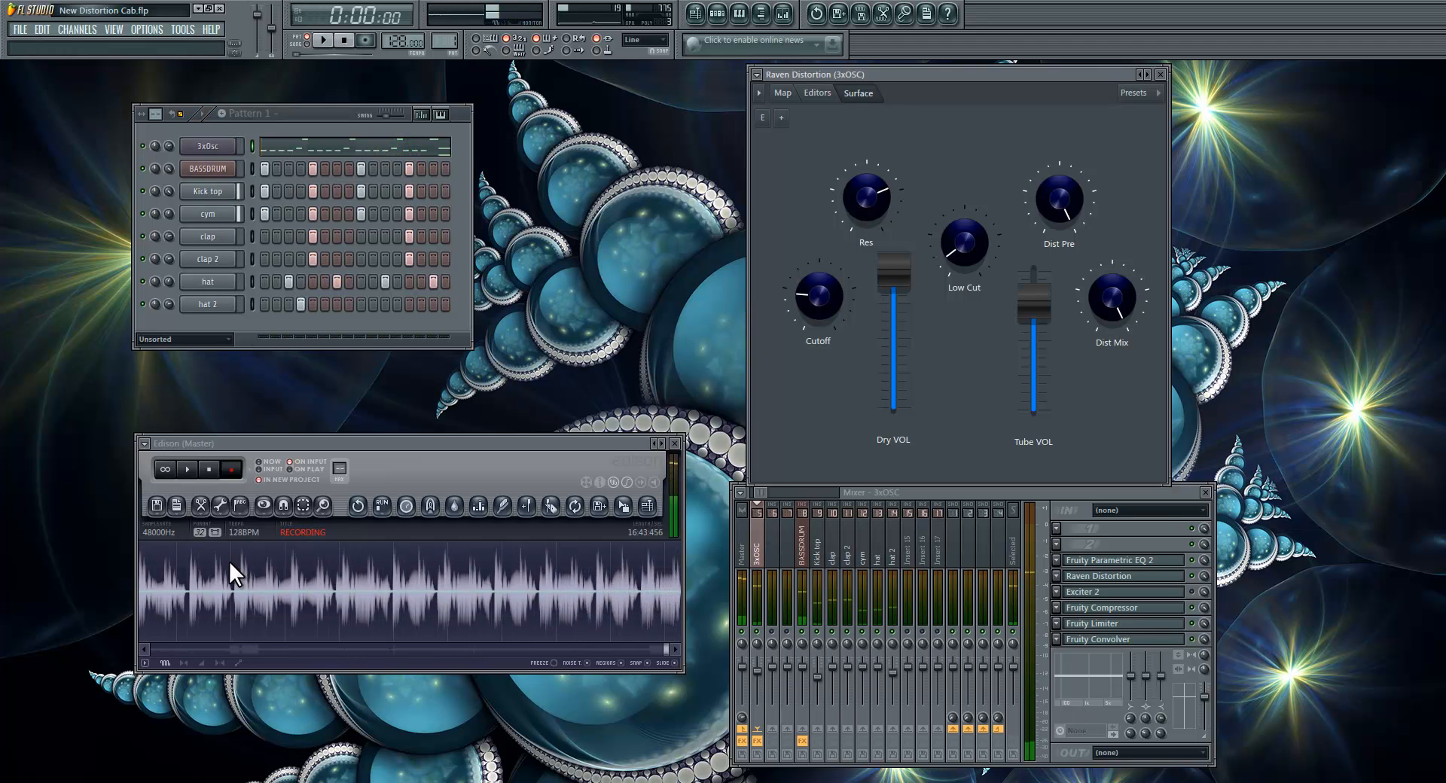